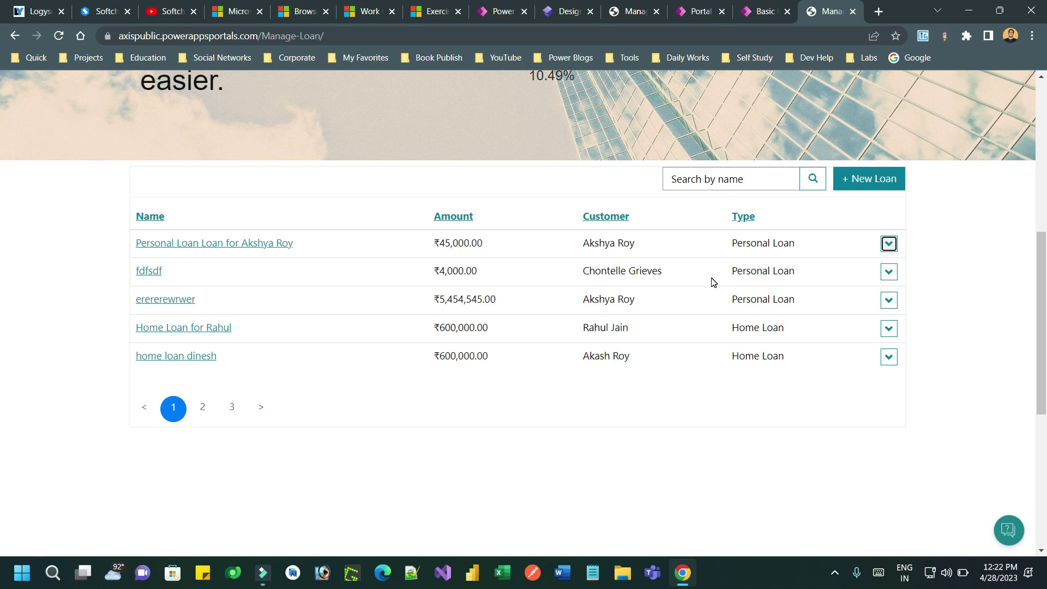
- Open the ₹45,000.00 personal loan from the Manage Loan list for editing
scroll(947, 248, down, 3)
scroll(950, 249, up, 2)
scroll(948, 248, up, 2)
scroll(947, 247, down, 1)
click(888, 246)
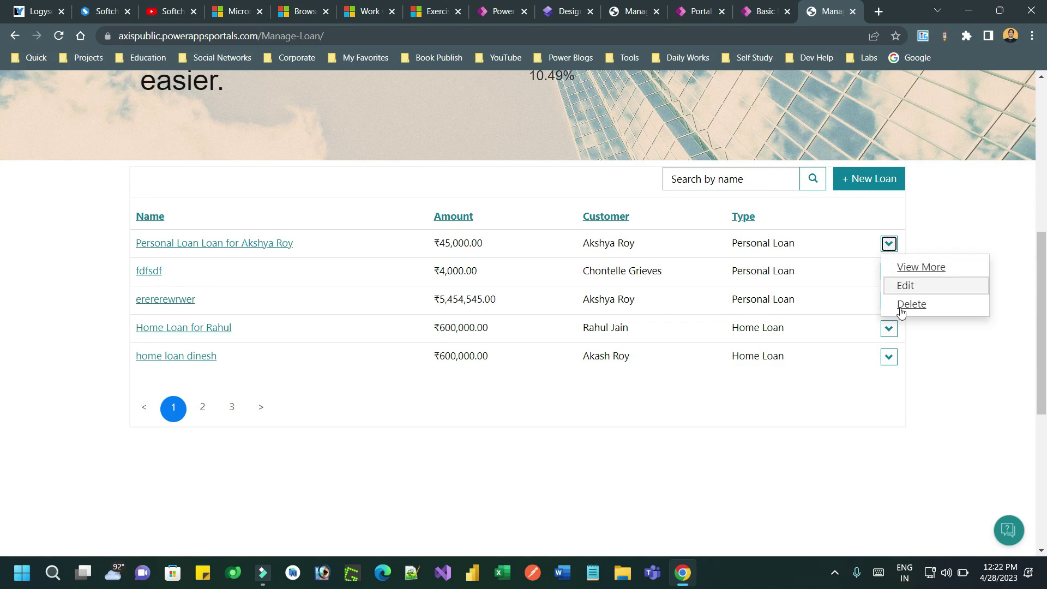
click(908, 288)
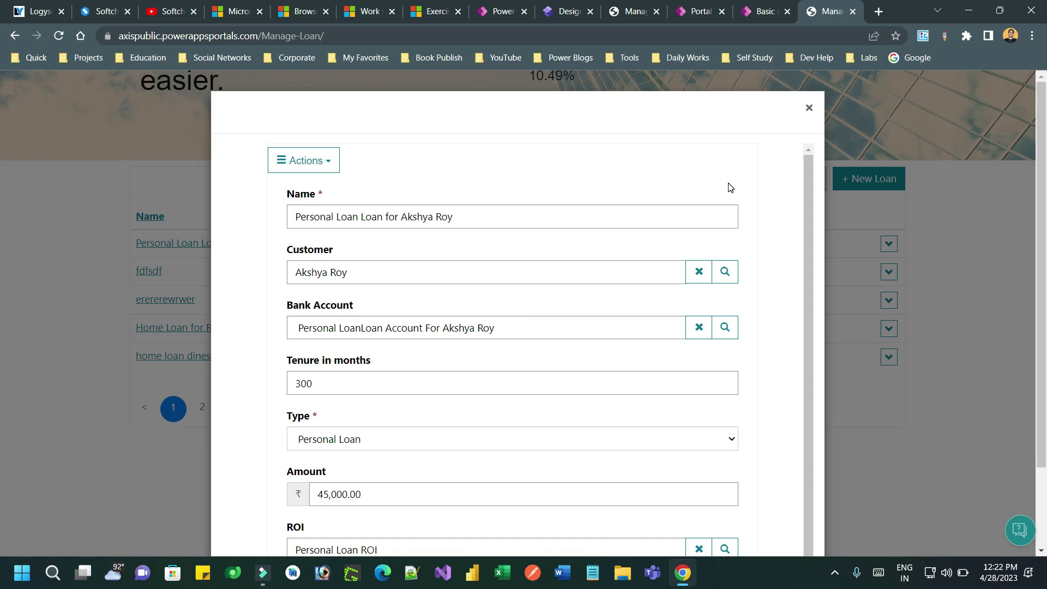
- Examine the Approve Loan action and the fields of the loan's edit form, and close the form
click(330, 162)
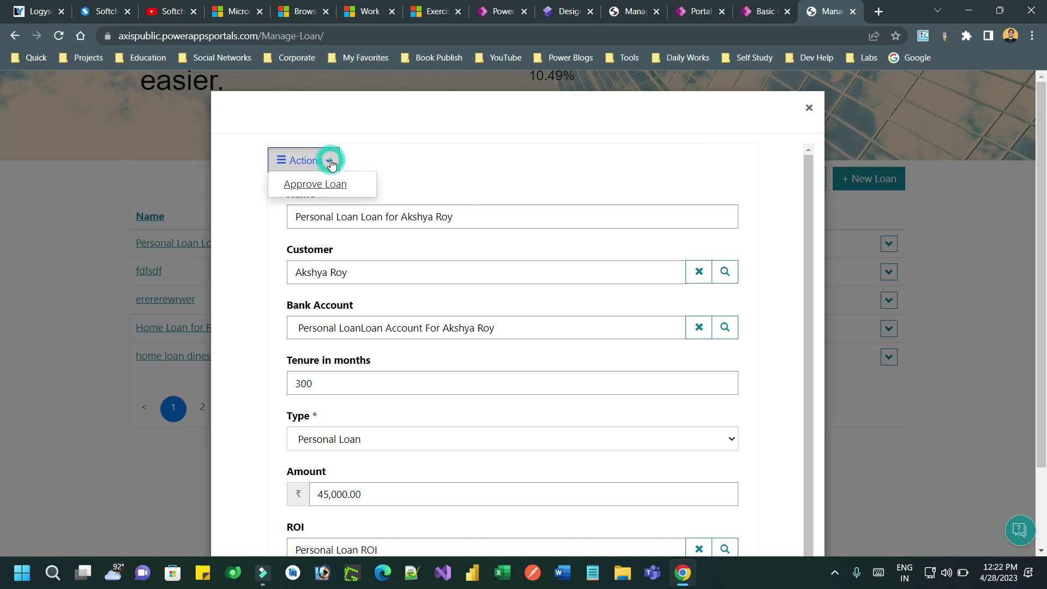
click(351, 185)
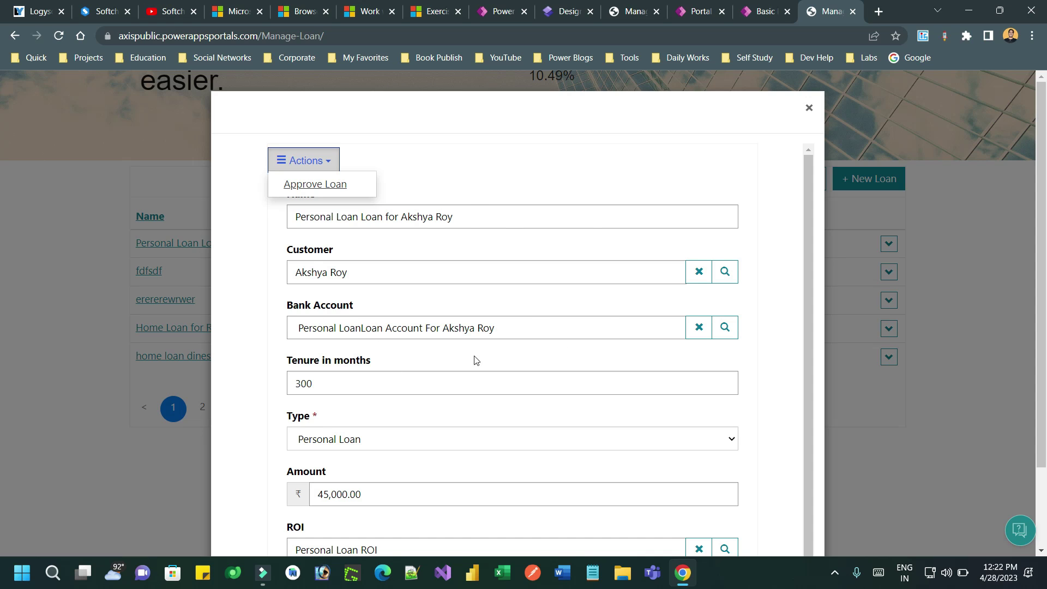
scroll(612, 168, down, 2)
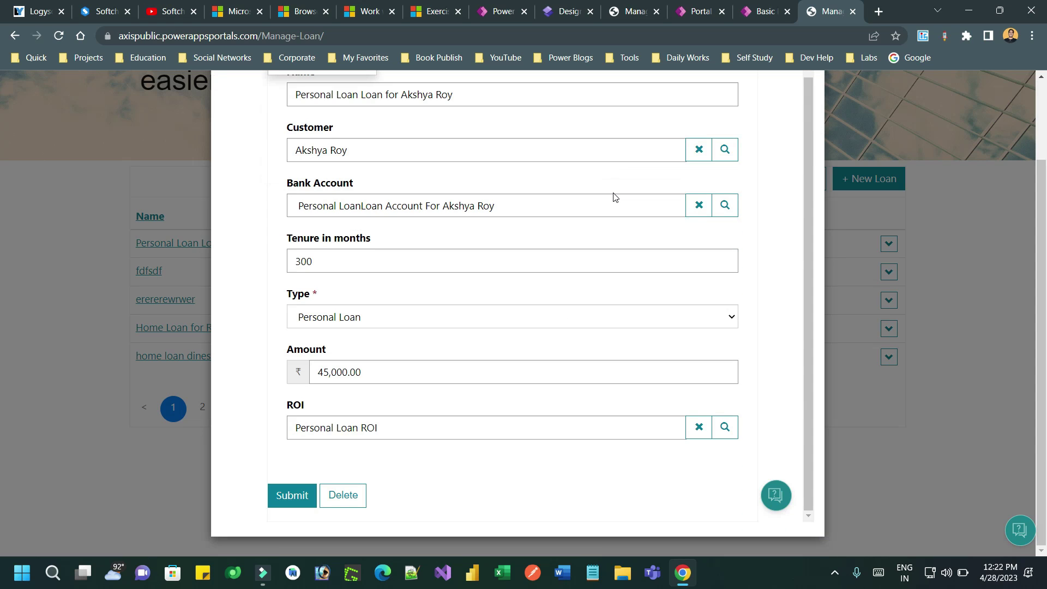
scroll(614, 198, up, 3)
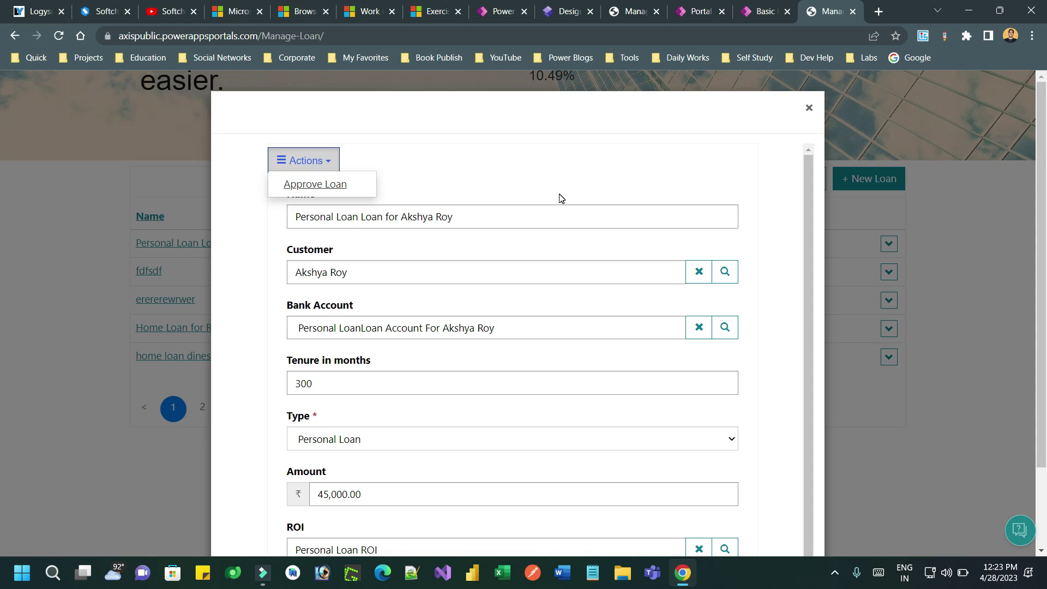
click(809, 107)
click(971, 221)
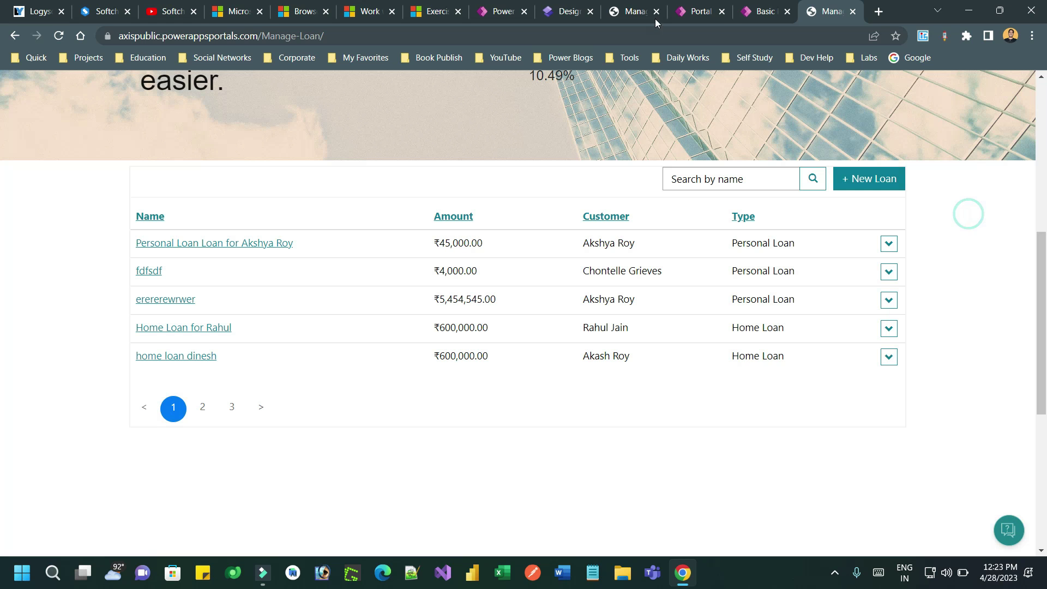
- Switch to Portal Management, widen the Mode column of the basic forms list and open the read-only loan agents form
click(766, 12)
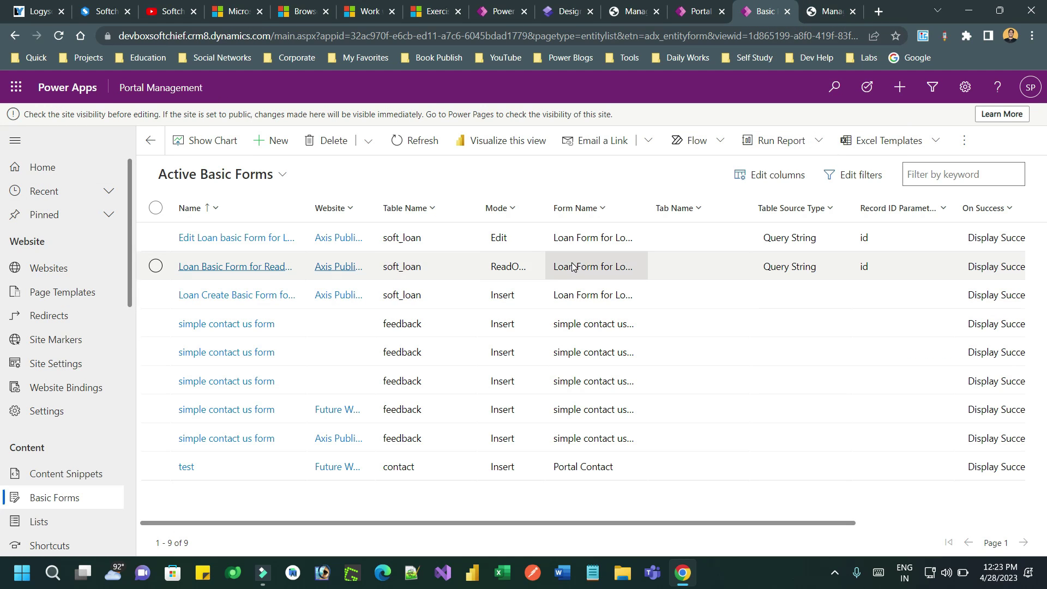
double_click(544, 208)
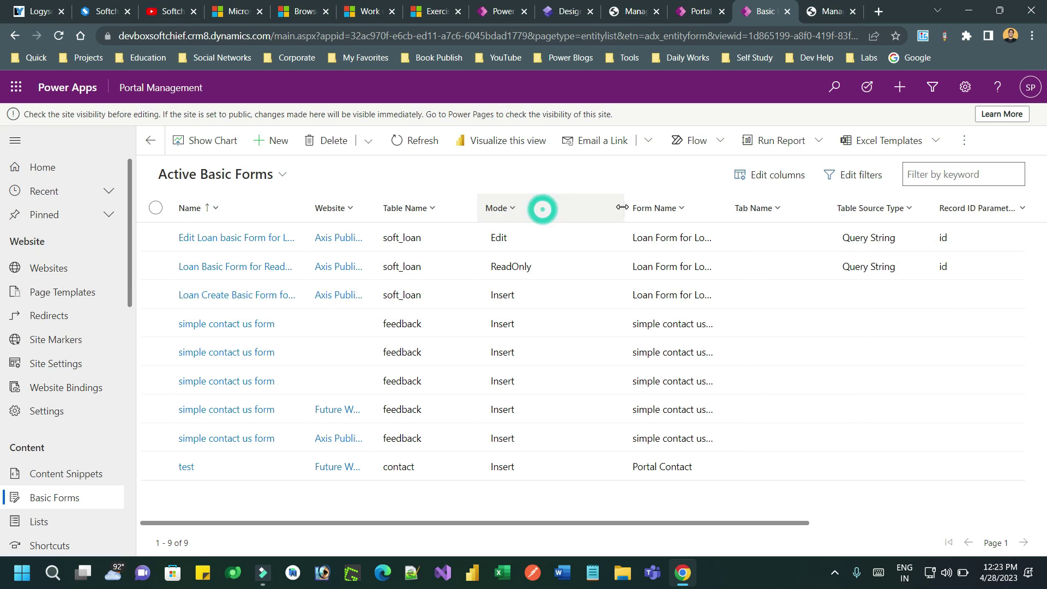
click(228, 271)
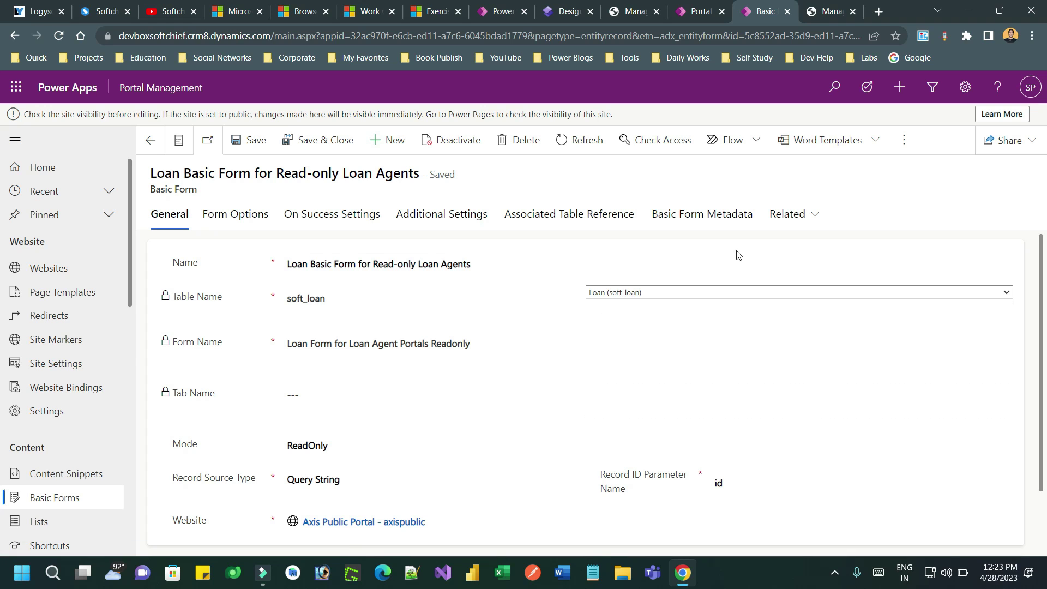
- Switch to the Power Apps maker portal and open the Axis Bank Automation solution
click(490, 11)
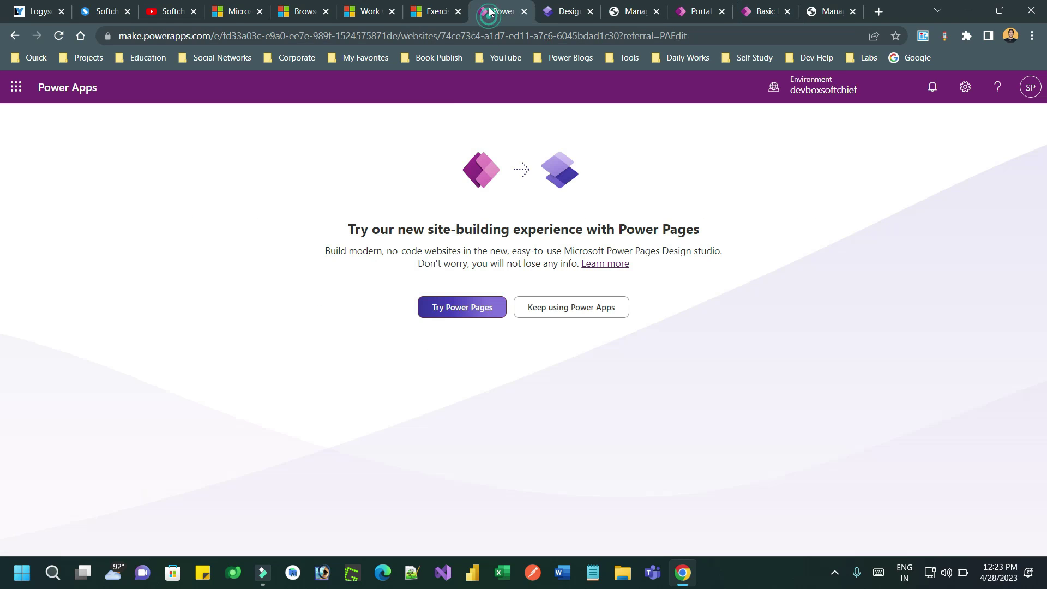
click(15, 35)
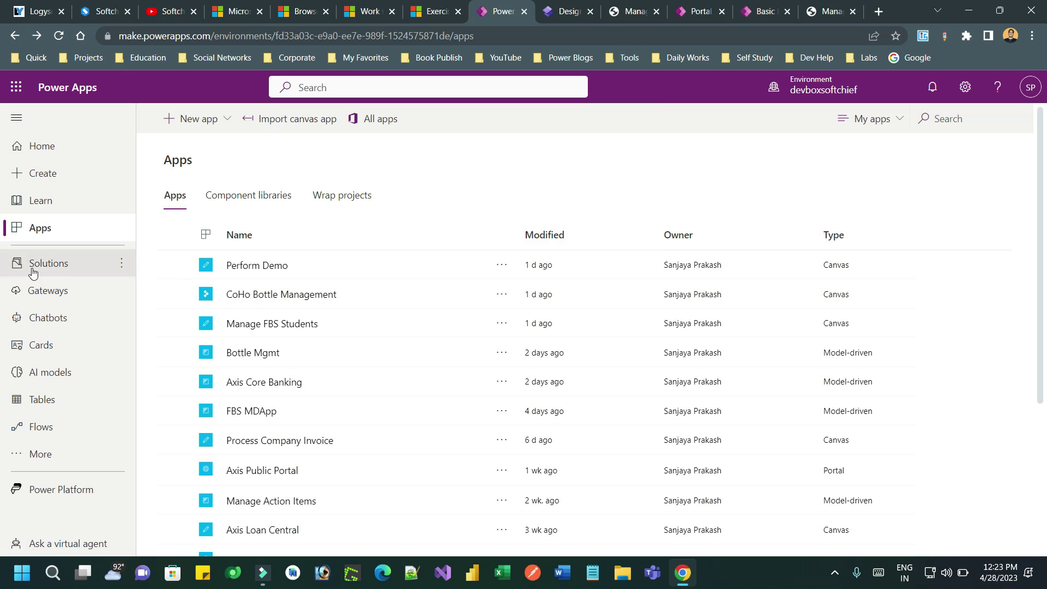
click(120, 266)
scroll(500, 294, down, 10)
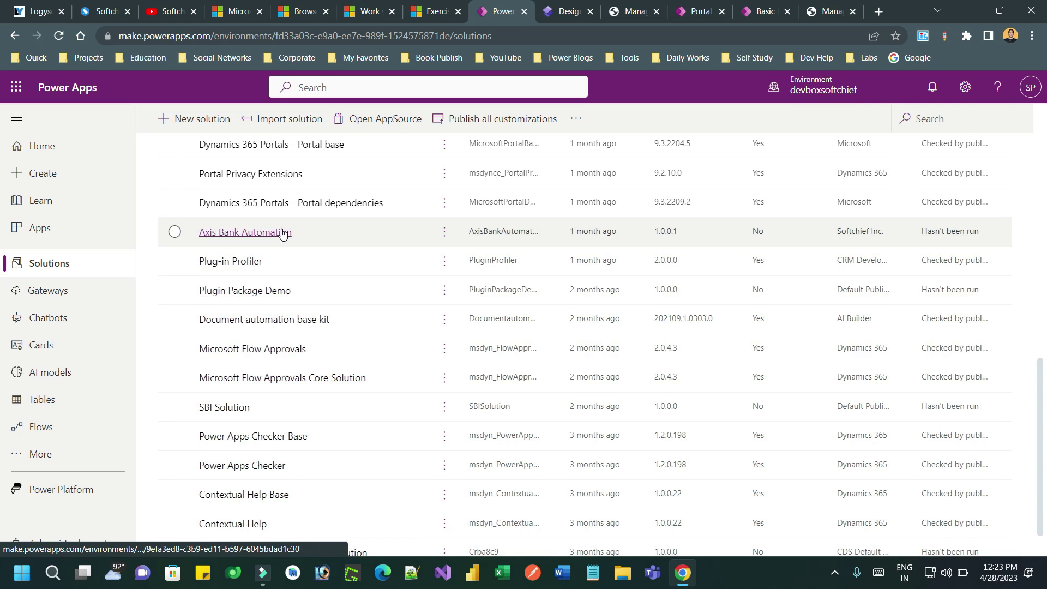
scroll(280, 230, down, 1)
click(276, 191)
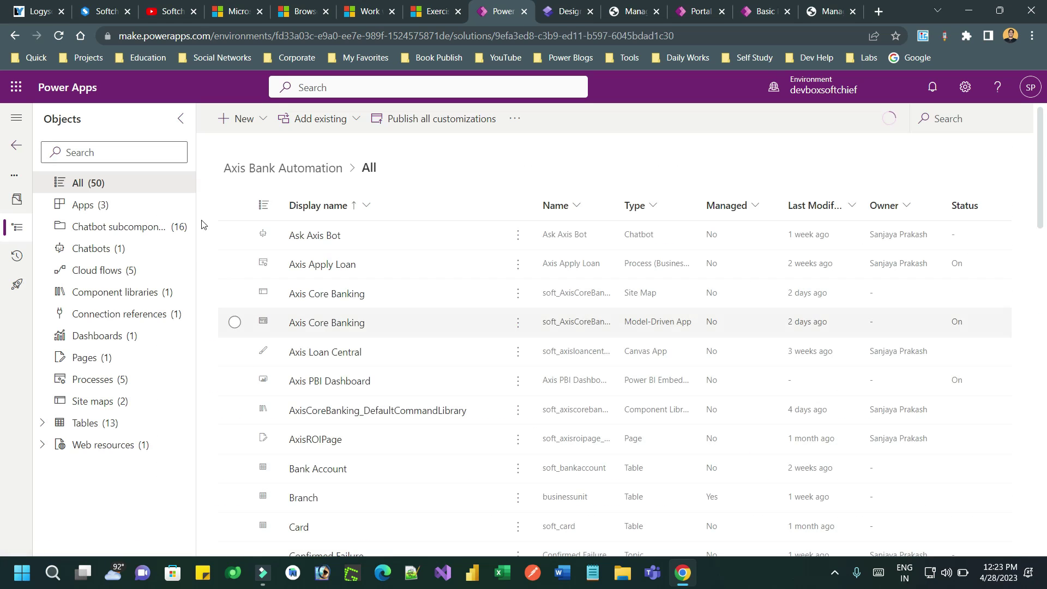
- Start a new workflow process in the solution with the display name Approve Loan
click(260, 118)
mouse_move(314, 173)
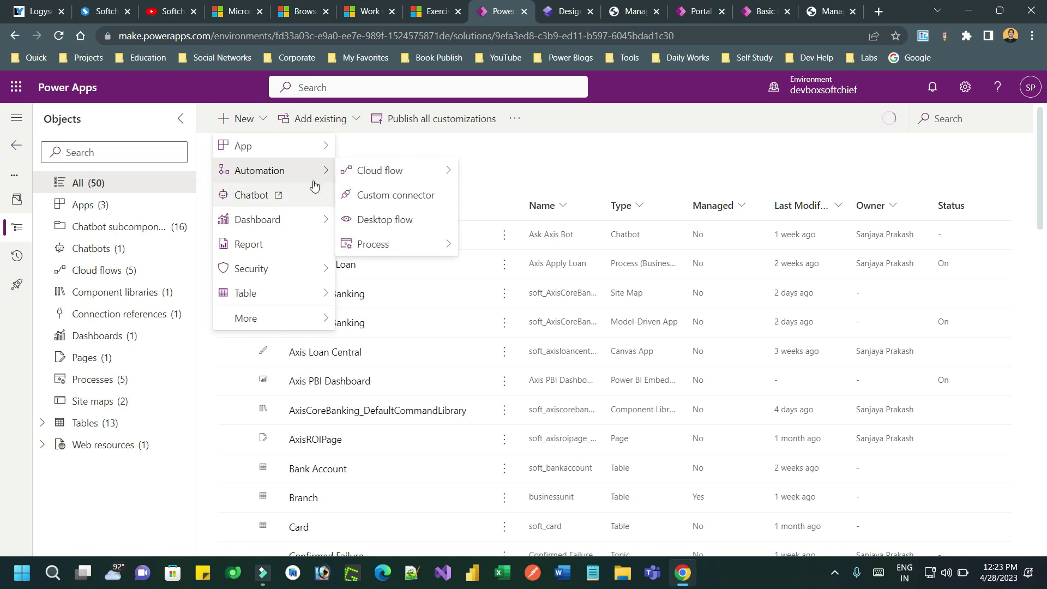
mouse_move(407, 243)
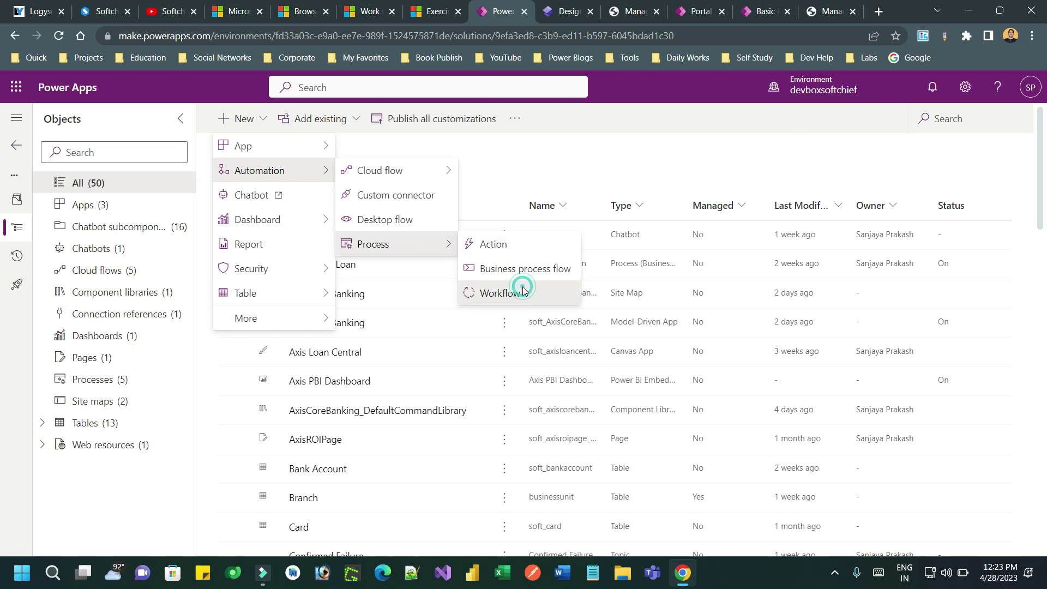
click(519, 293)
click(858, 144)
text(AP)
click(858, 143)
key(BackSpace)
text(pprovep)
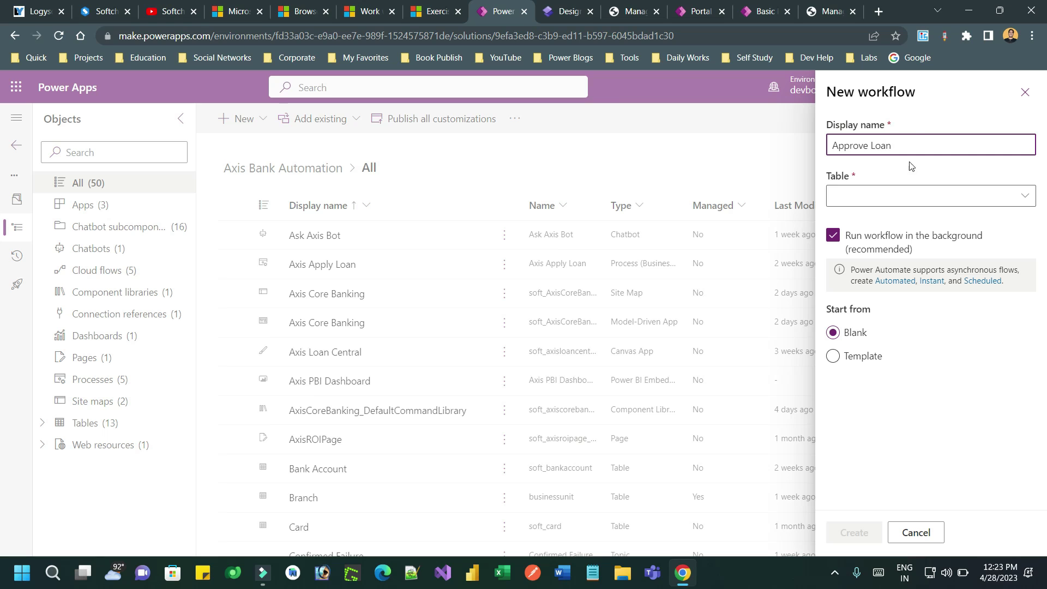
- Base the workflow on the second listed Loan table, turn off background running and create it from blank
click(867, 195)
text(Loan)
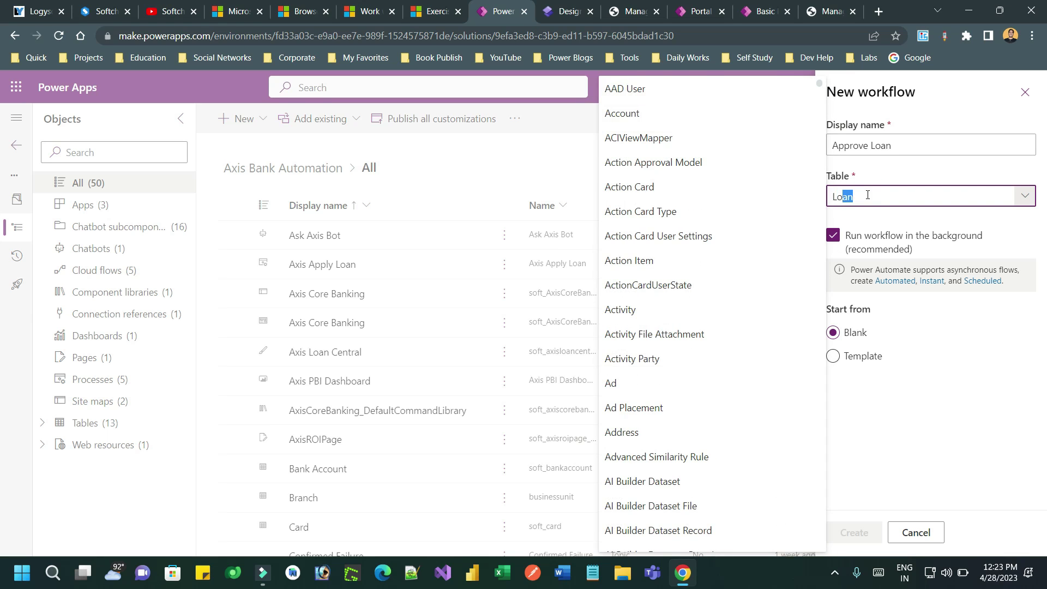
scroll(743, 322, down, 3)
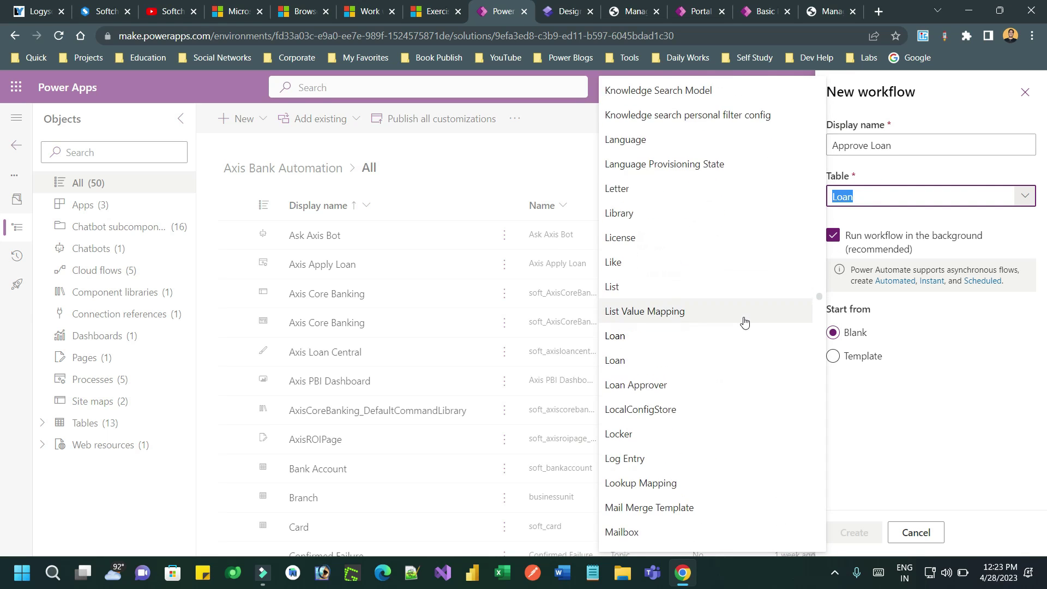
click(610, 363)
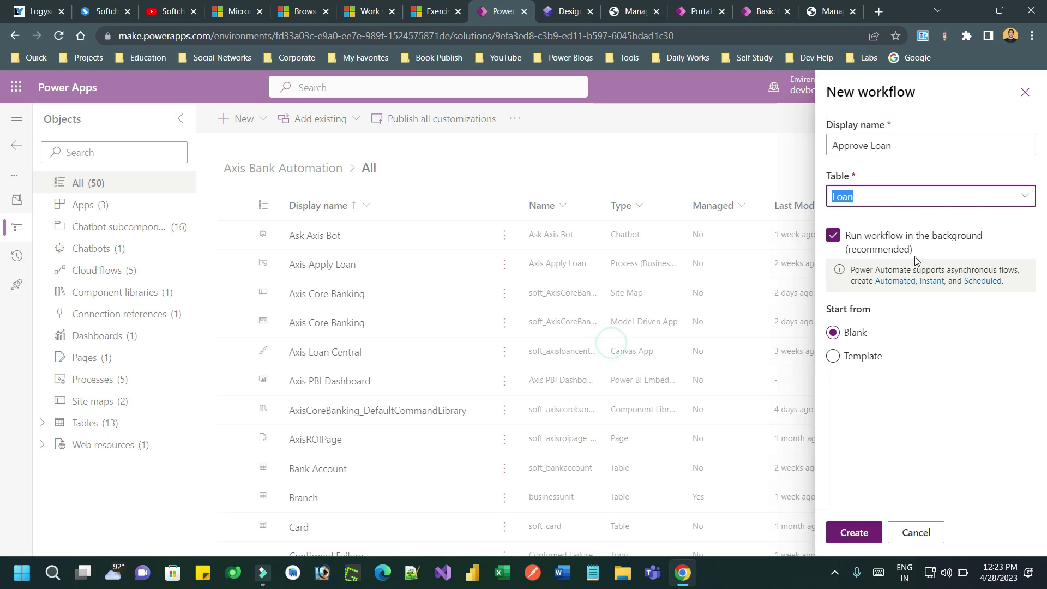
click(828, 239)
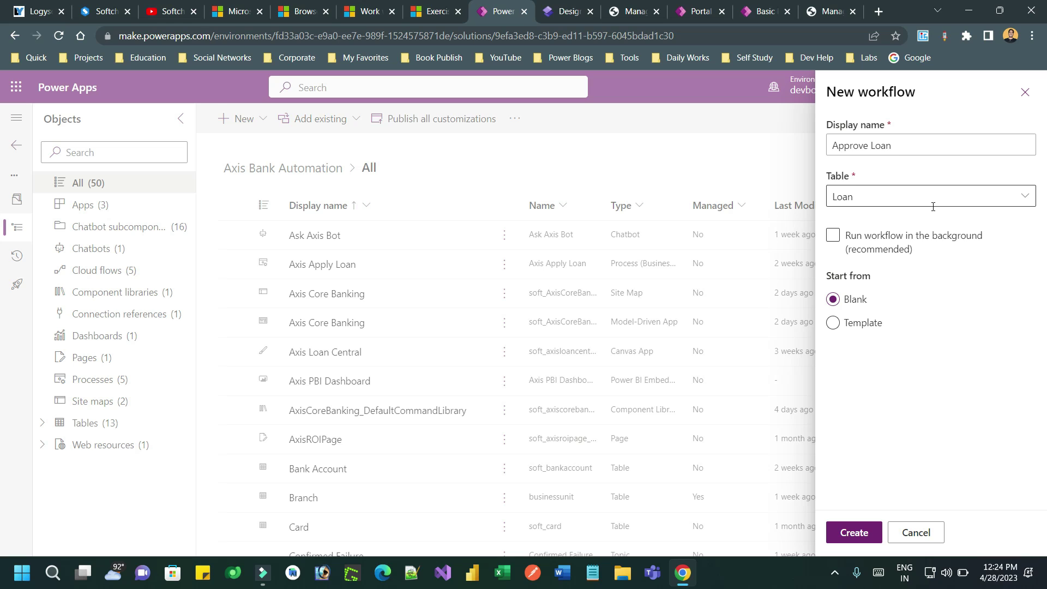
click(849, 531)
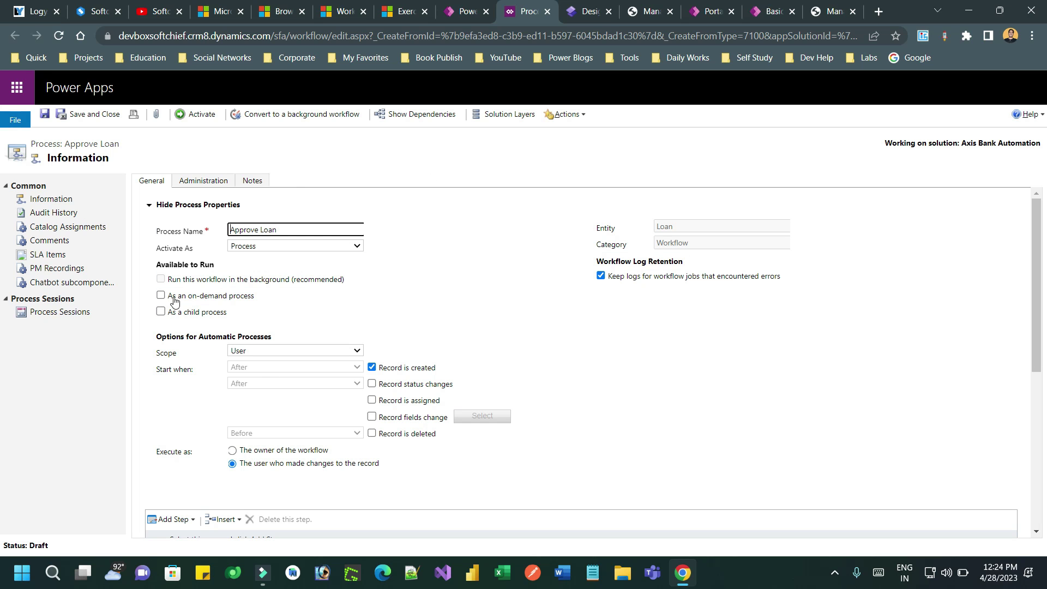
- Set the workflow scope to Organization, disable starting on record creation and make it available as an on-demand process
click(265, 351)
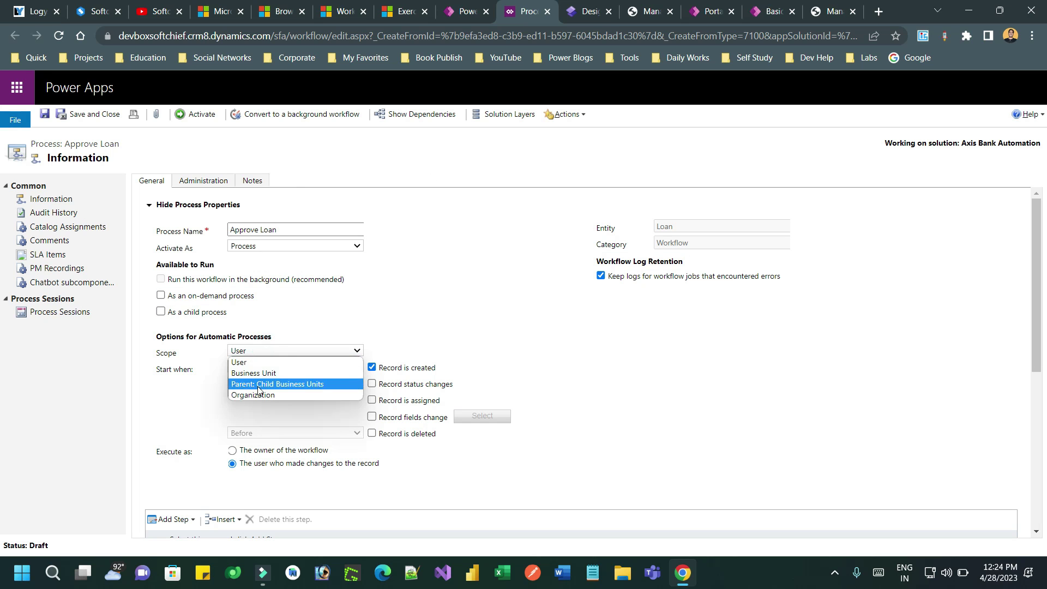
click(257, 394)
scroll(397, 295, down, 1)
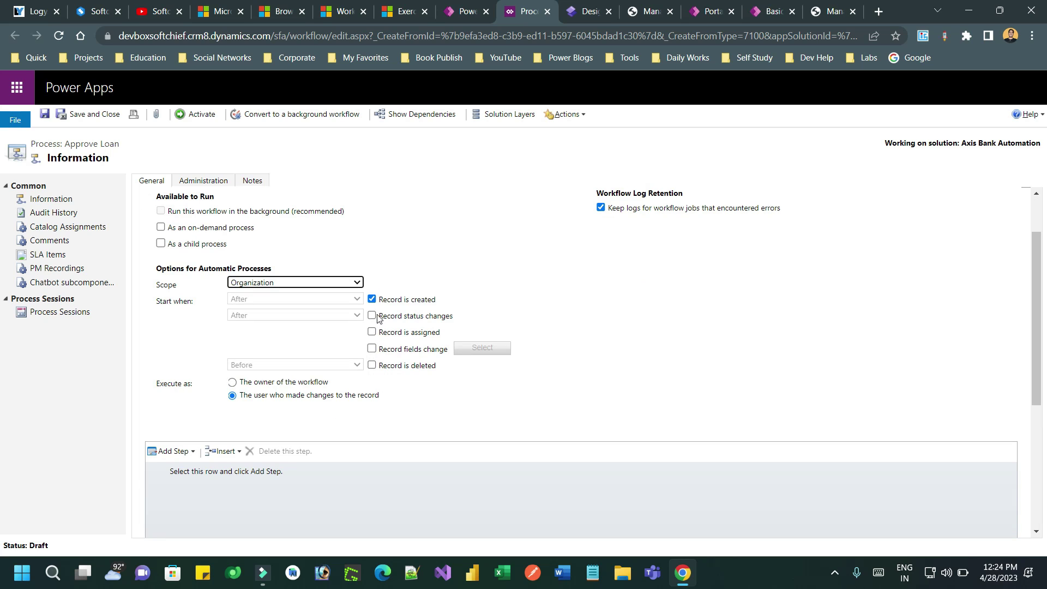
click(373, 303)
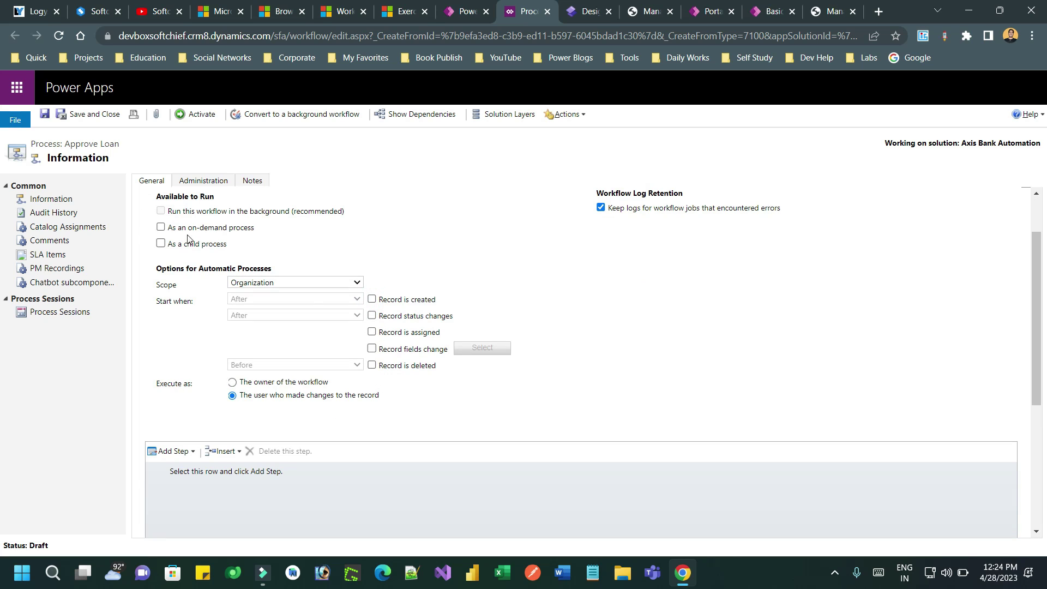
click(161, 228)
- Add a Change Status step described as "approve the loan" that sets the Loan record status to Approved
scroll(287, 228, down, 2)
scroll(286, 228, down, 2)
click(182, 216)
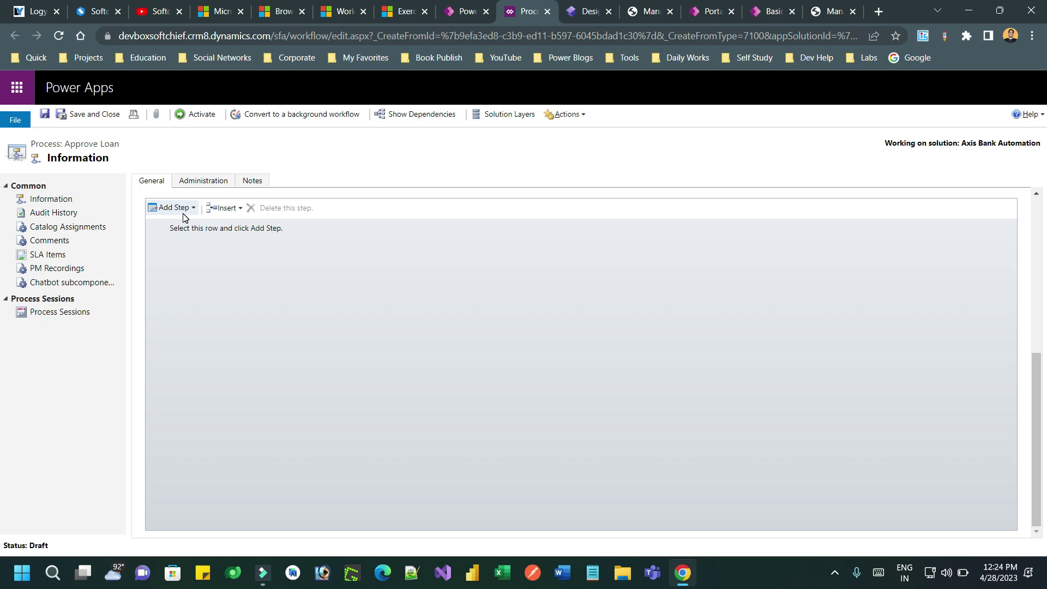
click(184, 216)
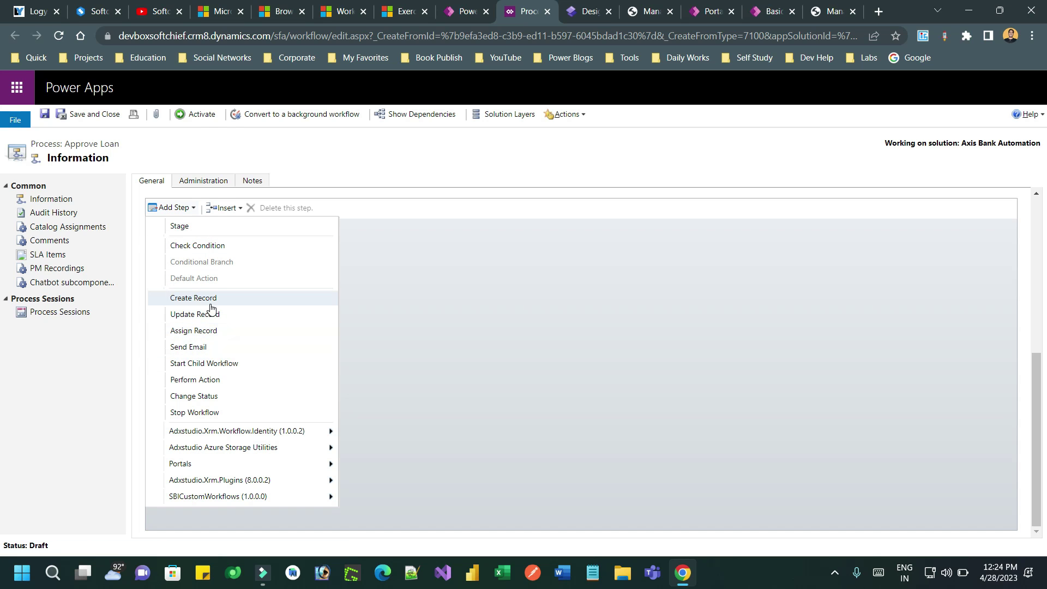
click(204, 396)
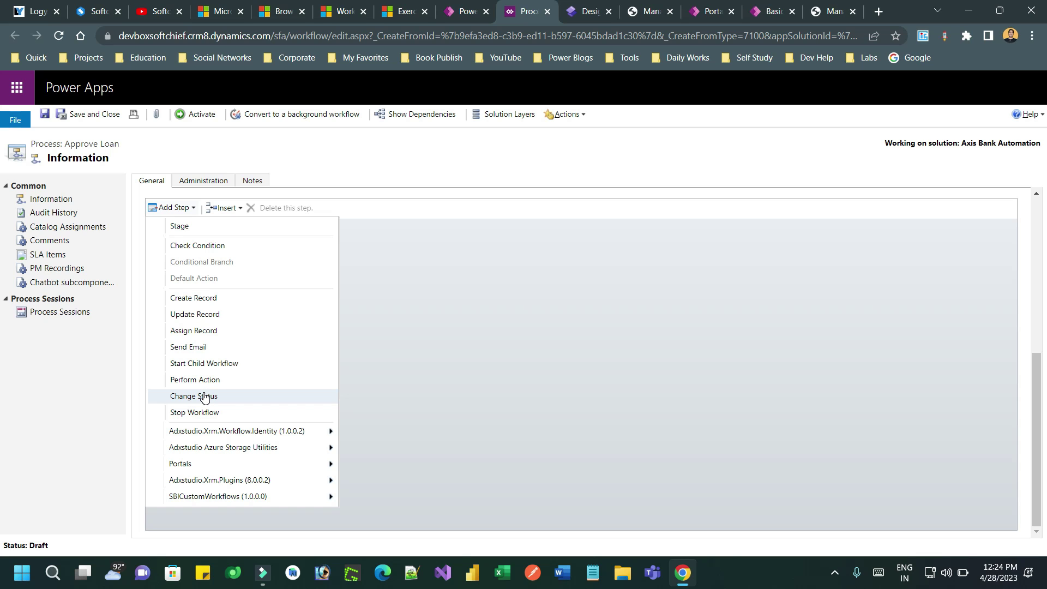
click(205, 397)
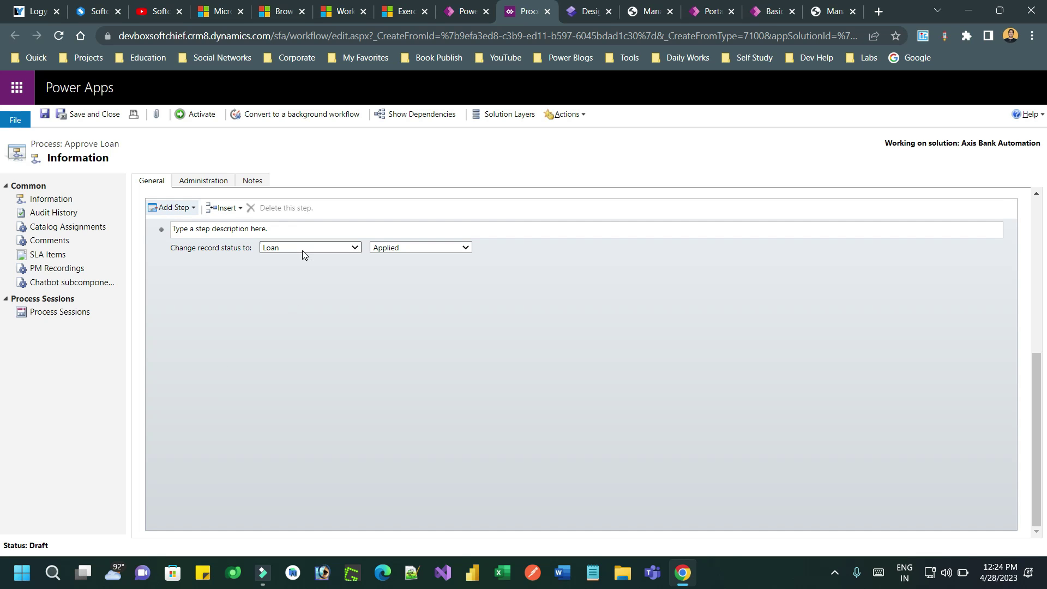
click(280, 228)
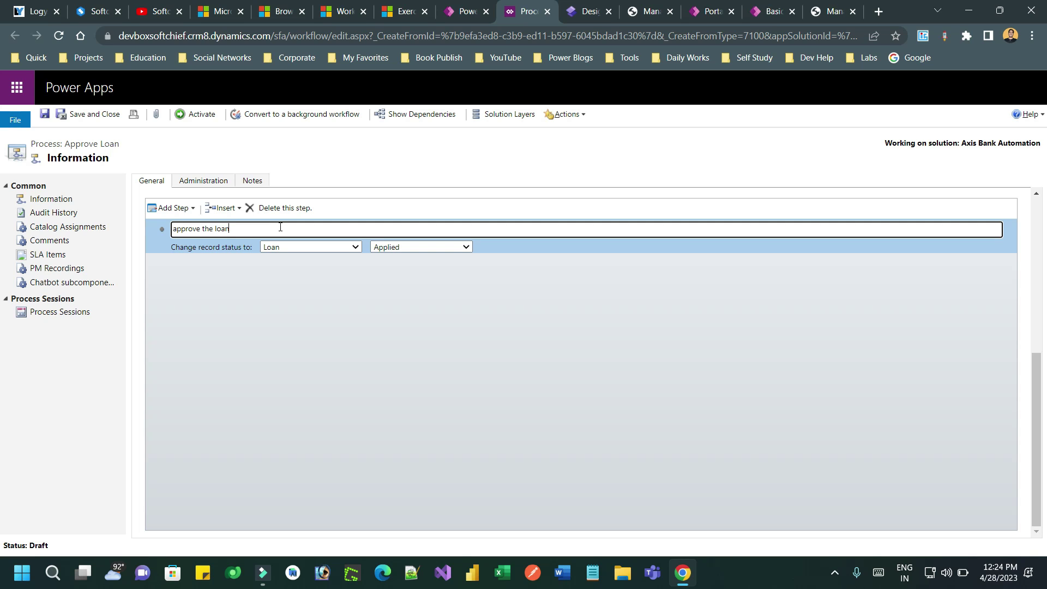
click(440, 247)
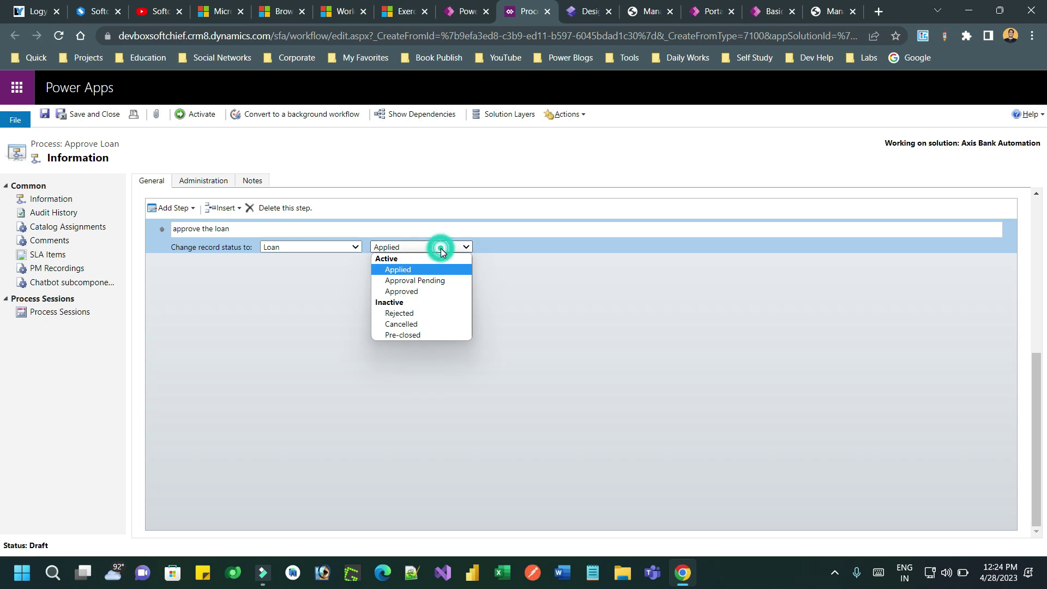
click(418, 293)
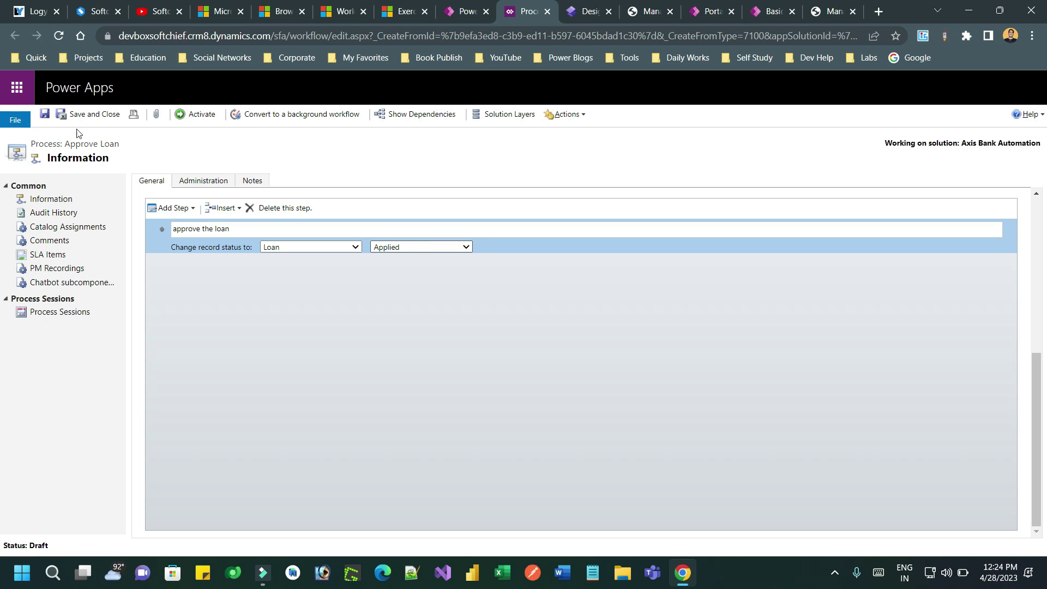
- Save the Approve Loan workflow and activate it
click(40, 116)
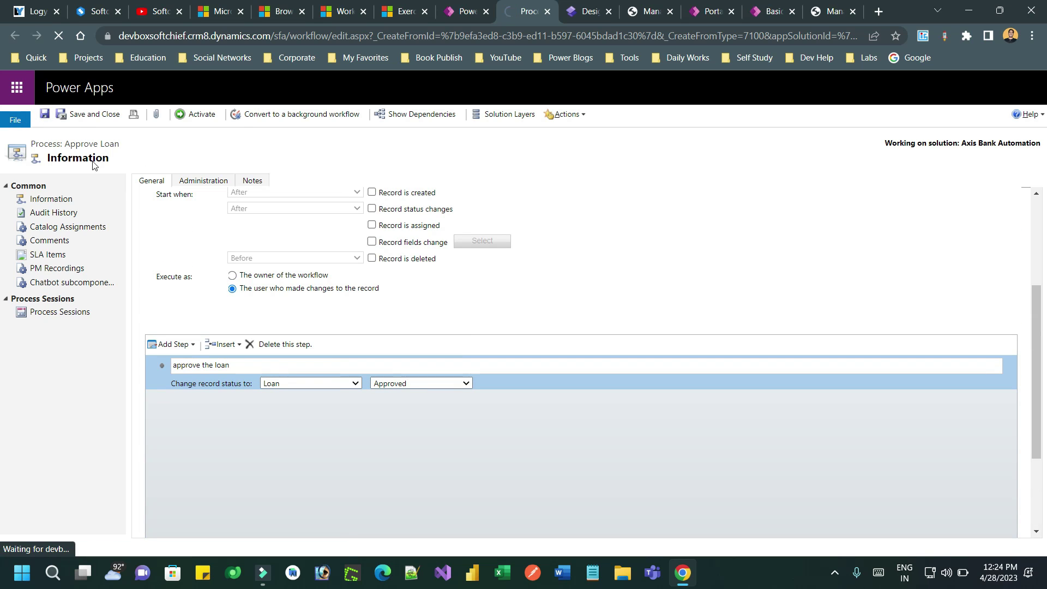
click(43, 114)
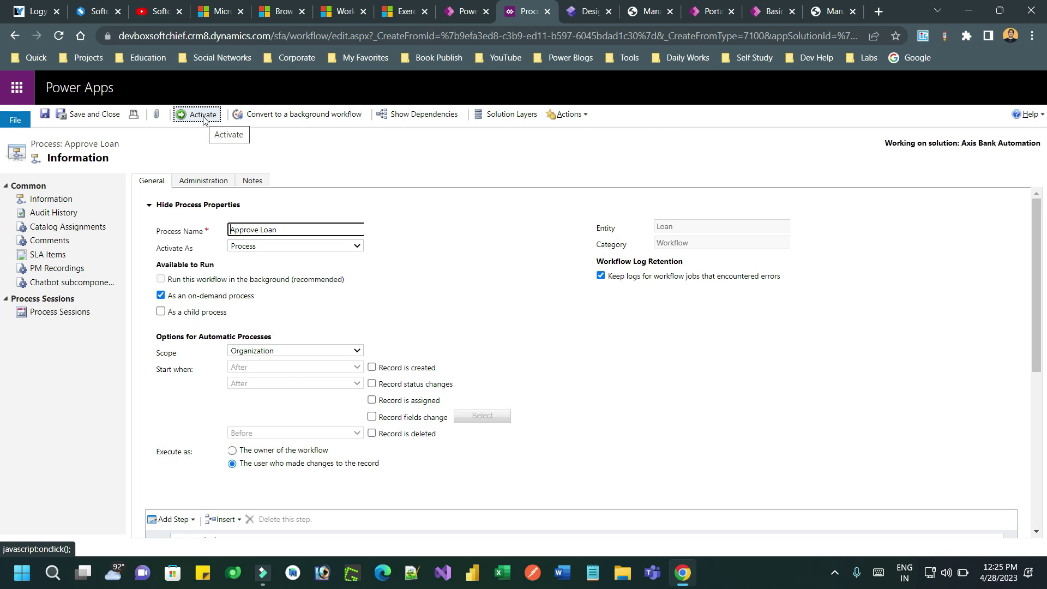
click(203, 115)
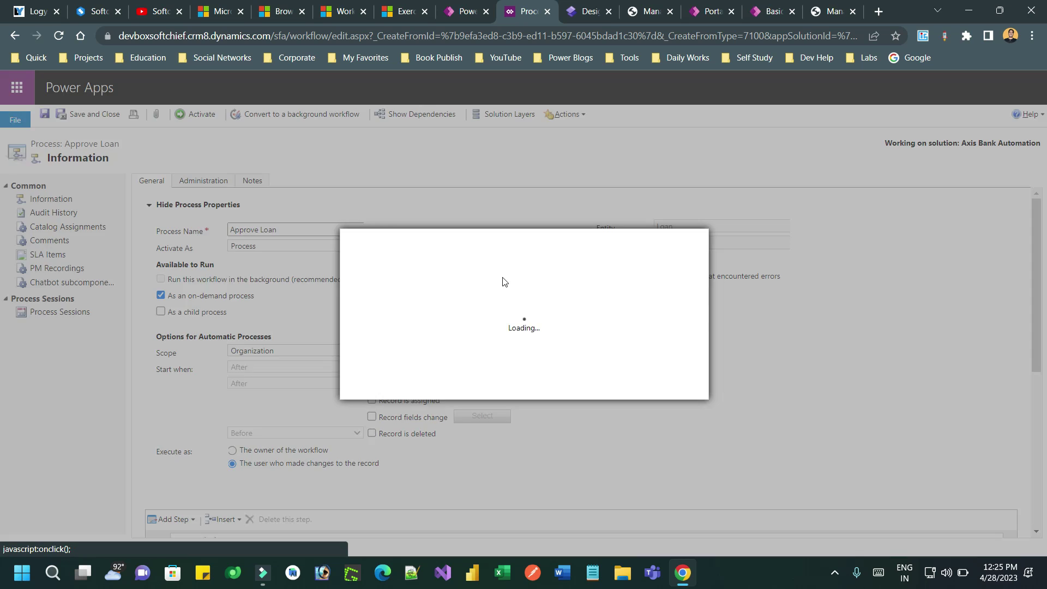
click(606, 391)
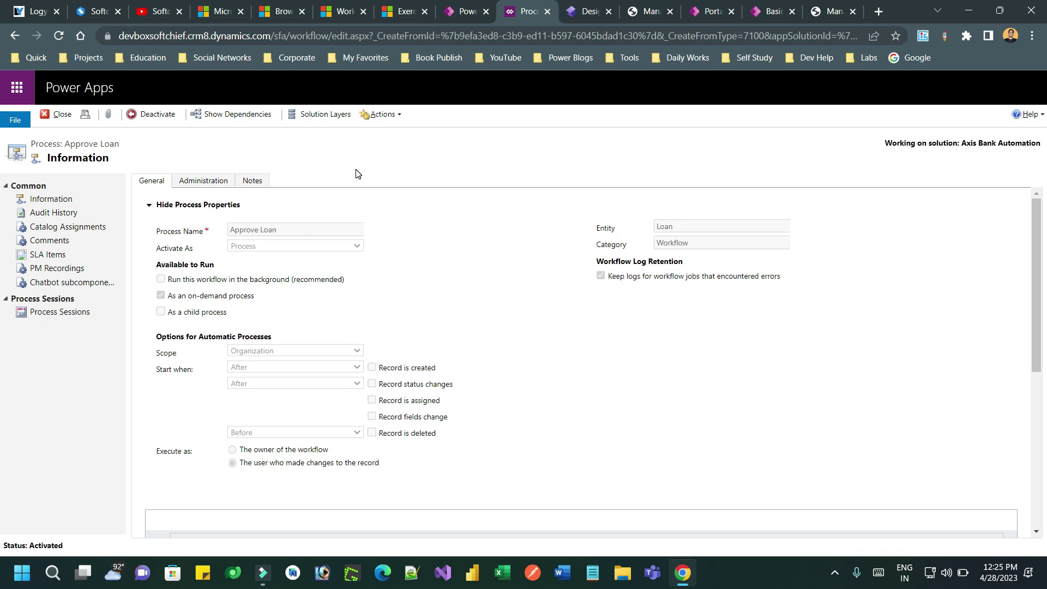
- Switch to Portal Management and open the action button configuration of Loan Basic Form for Read-only Loan Agents
click(707, 12)
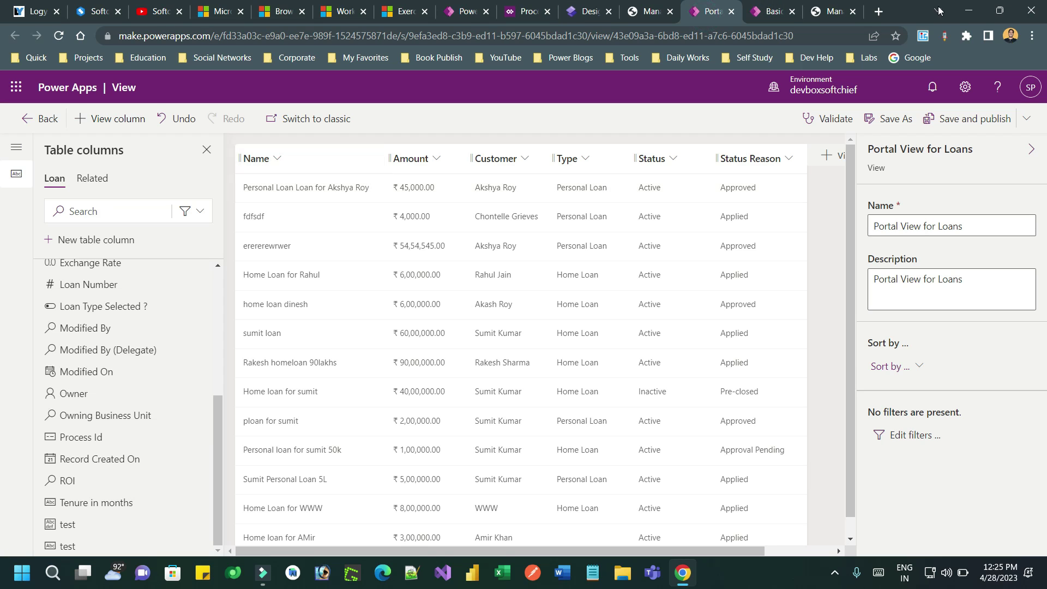
click(772, 12)
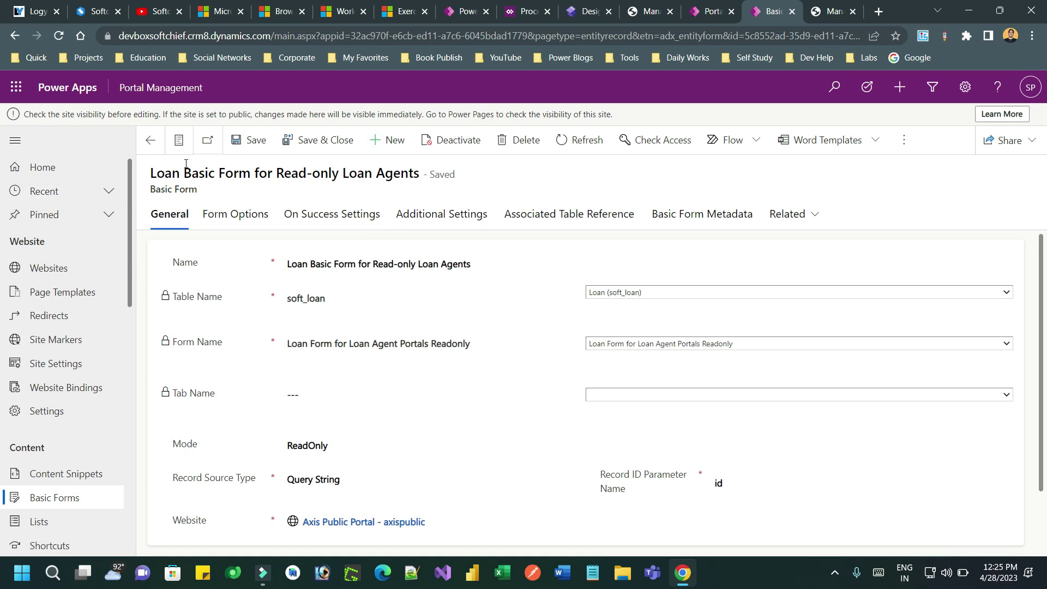
drag(162, 173, 433, 171)
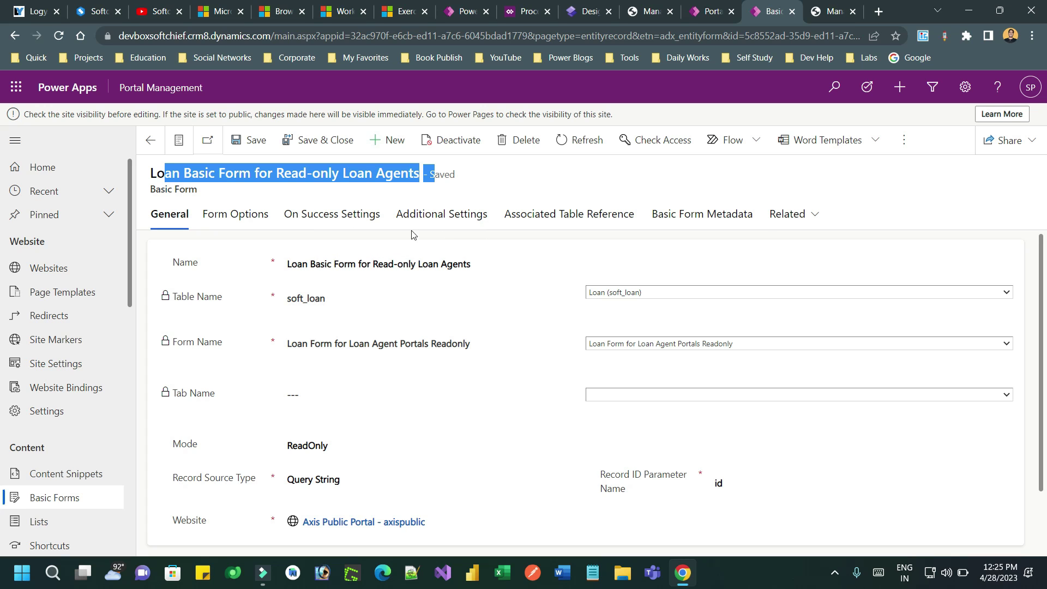
click(430, 213)
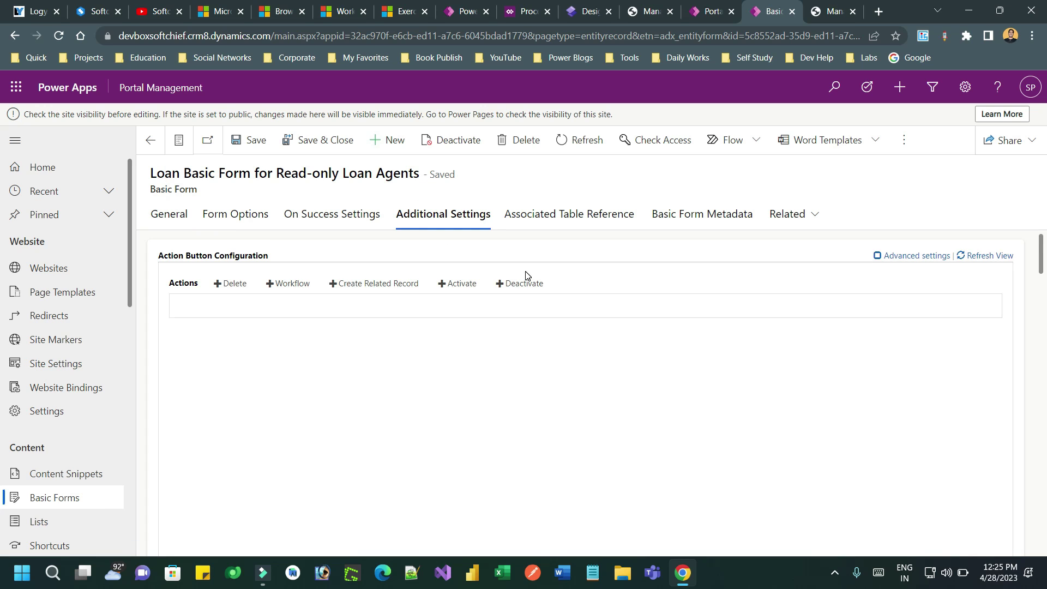
drag(161, 259, 346, 254)
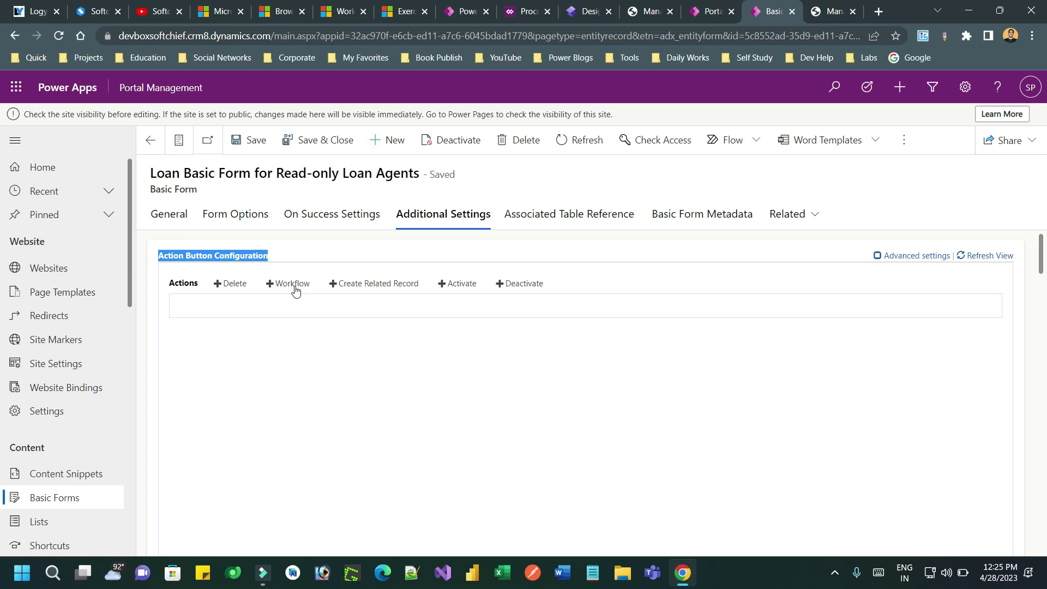
- Add a Workflow action to the form and select Approve Loan as its workflow
click(280, 294)
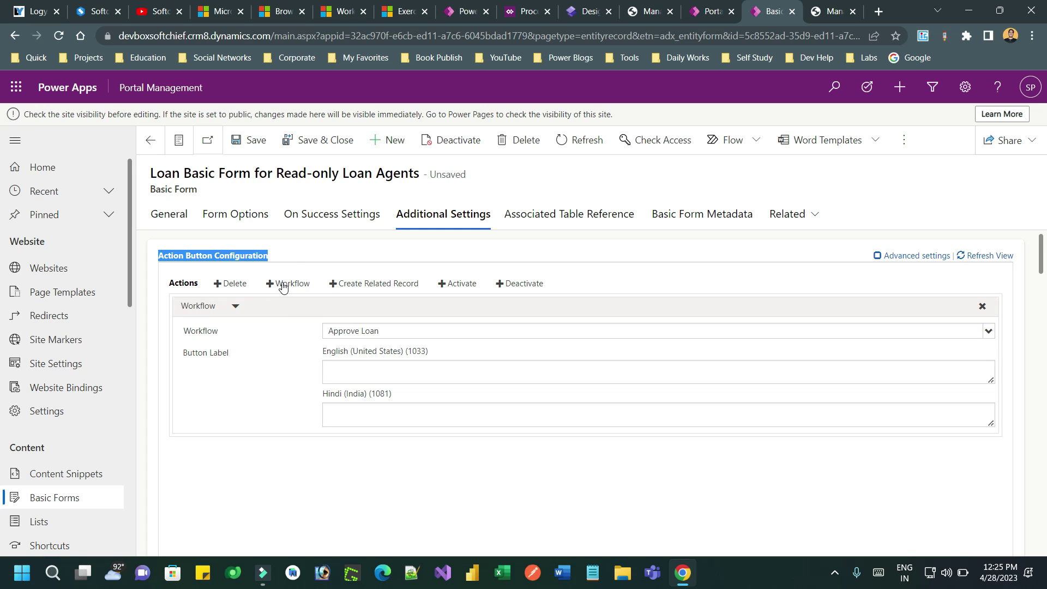
click(383, 332)
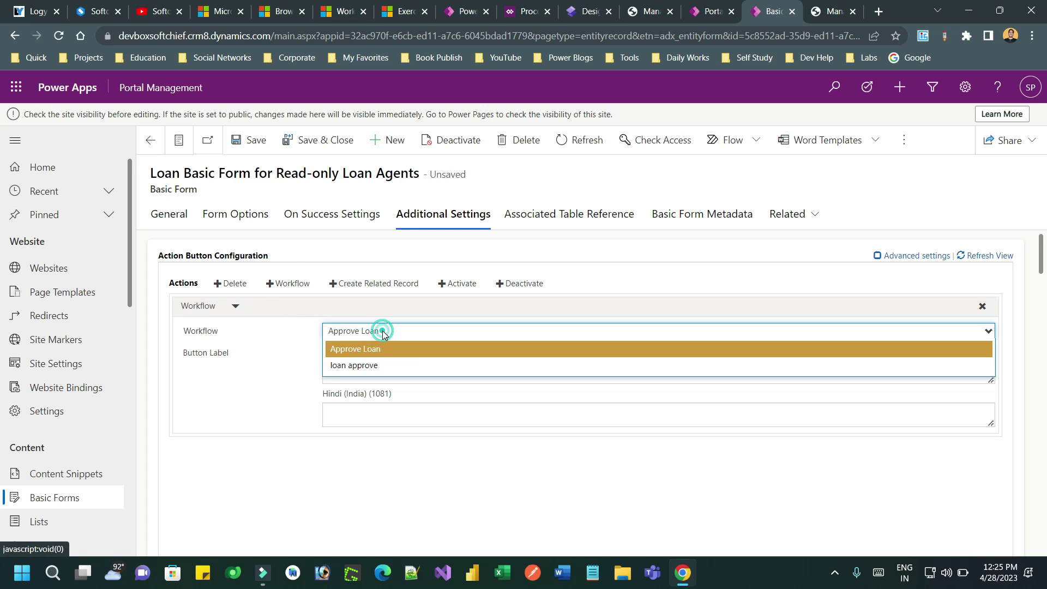
click(361, 349)
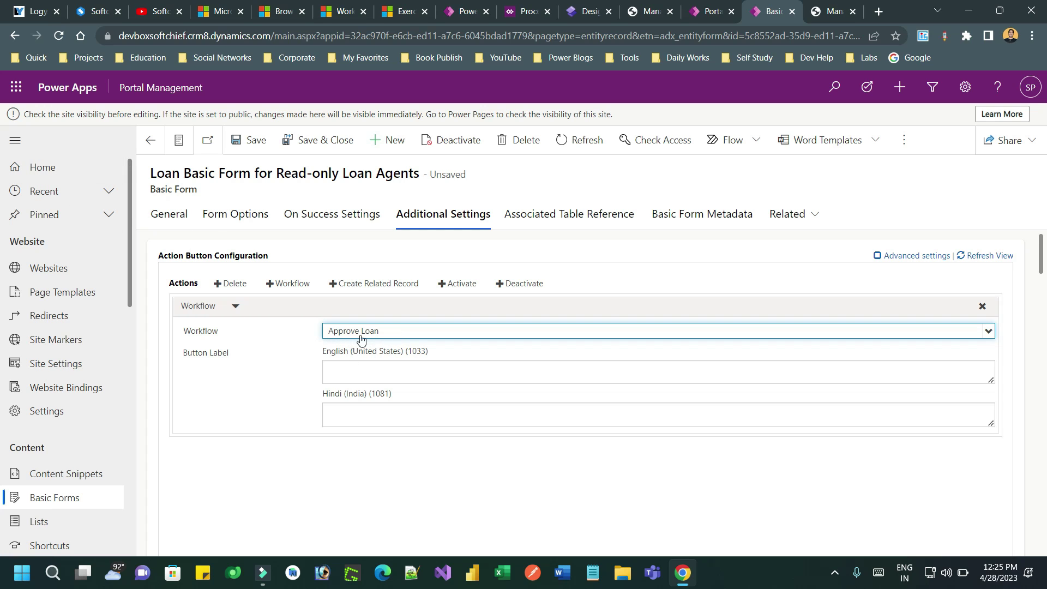
drag(191, 330, 236, 334)
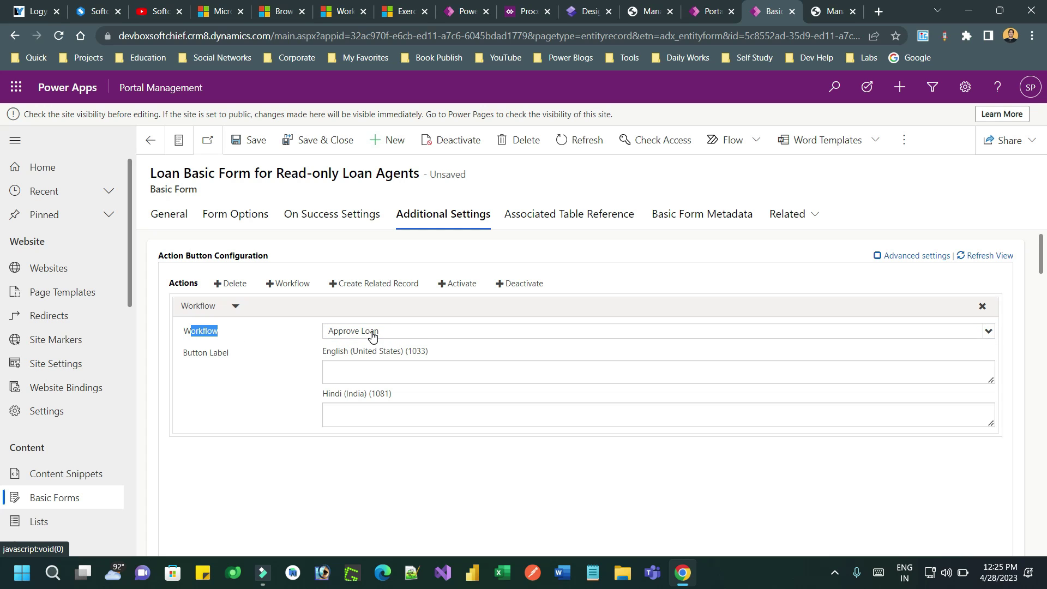
- Set the workflow action's English button label to "Approve It" and leave the Hindi label blank
click(375, 371)
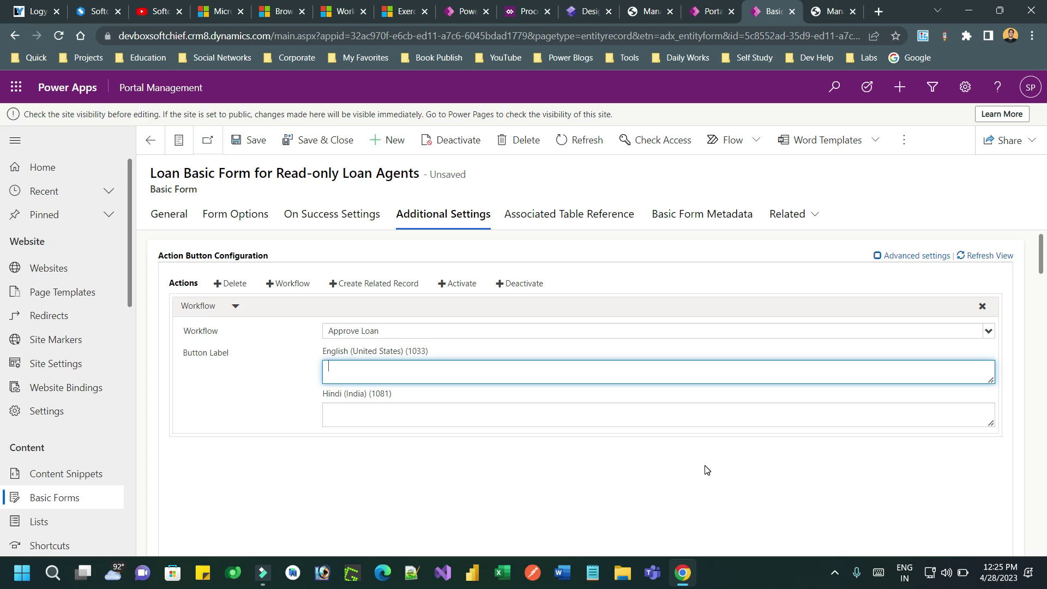
text(Appro)
text(ve the)
text(It)
click(274, 376)
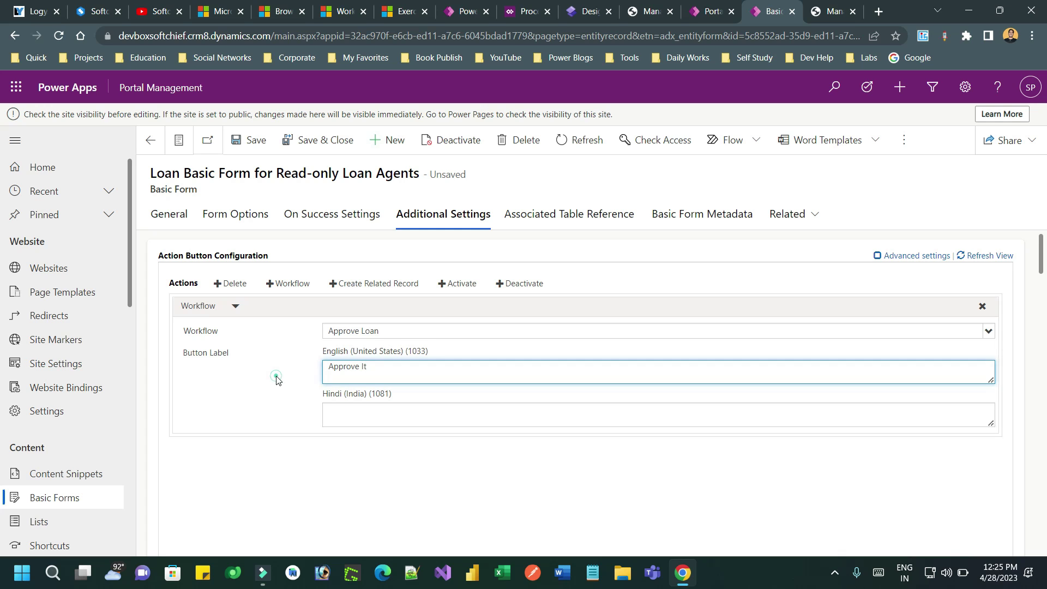
double_click(364, 367)
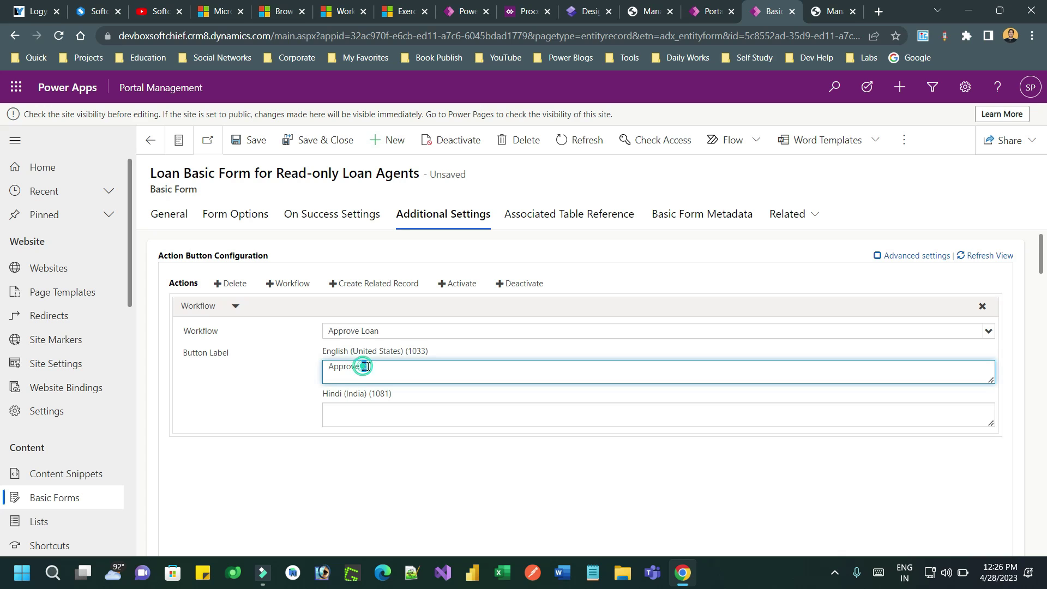
click(396, 375)
click(338, 418)
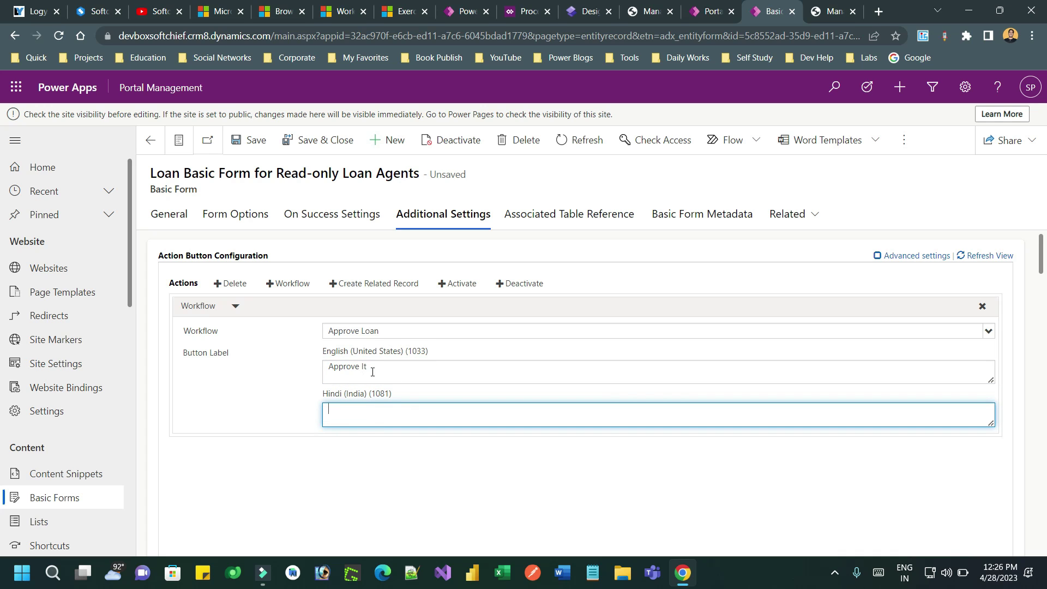
click(350, 462)
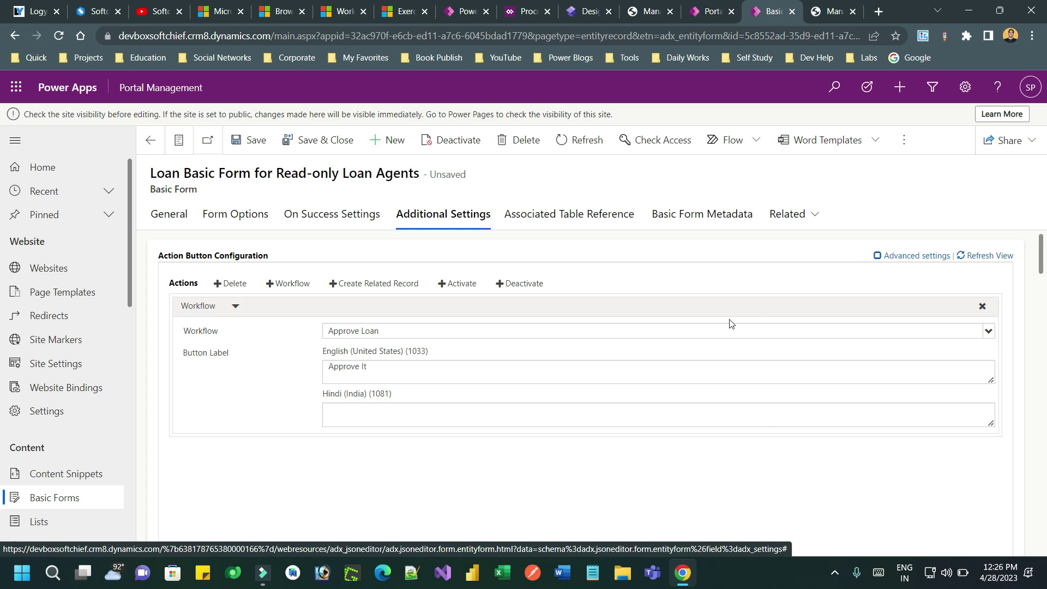
- Enable the advanced action button settings and choose Refresh as the workflow's On Complete behaviour
click(879, 258)
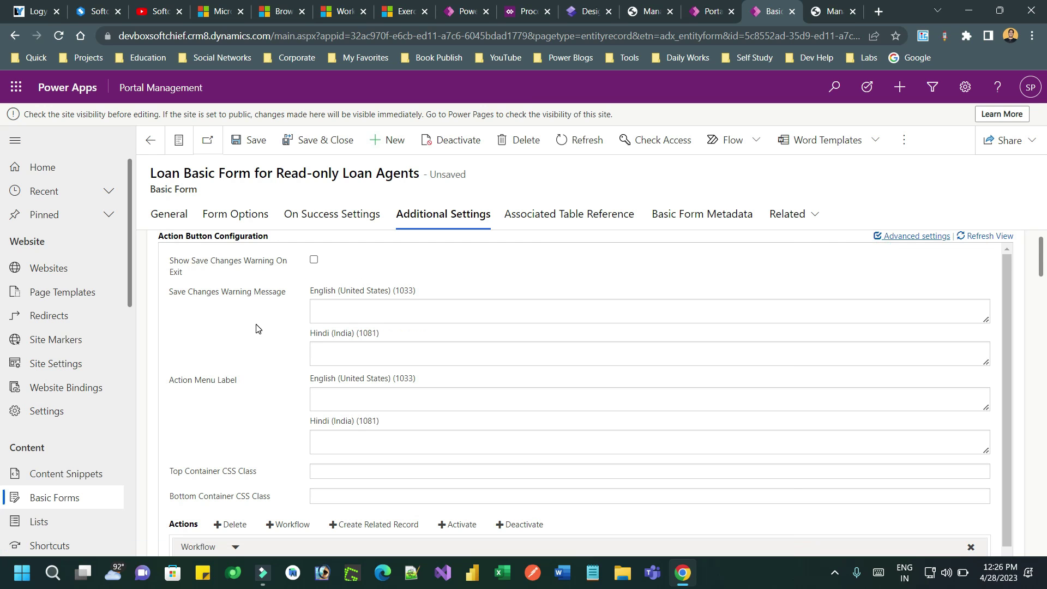
scroll(257, 329, up, 1)
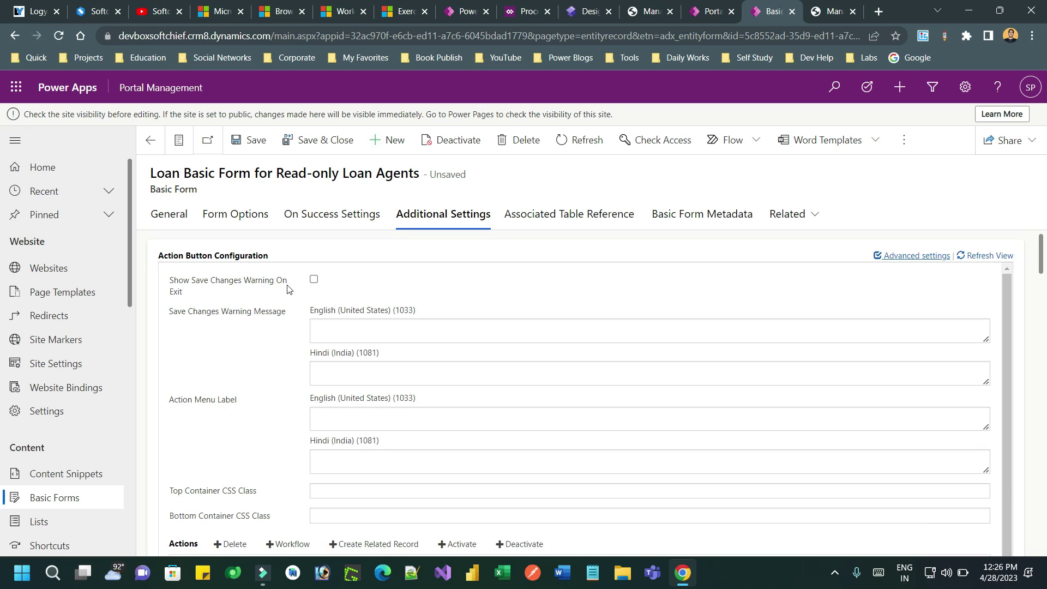
scroll(276, 324, down, 1)
scroll(276, 324, down, 3)
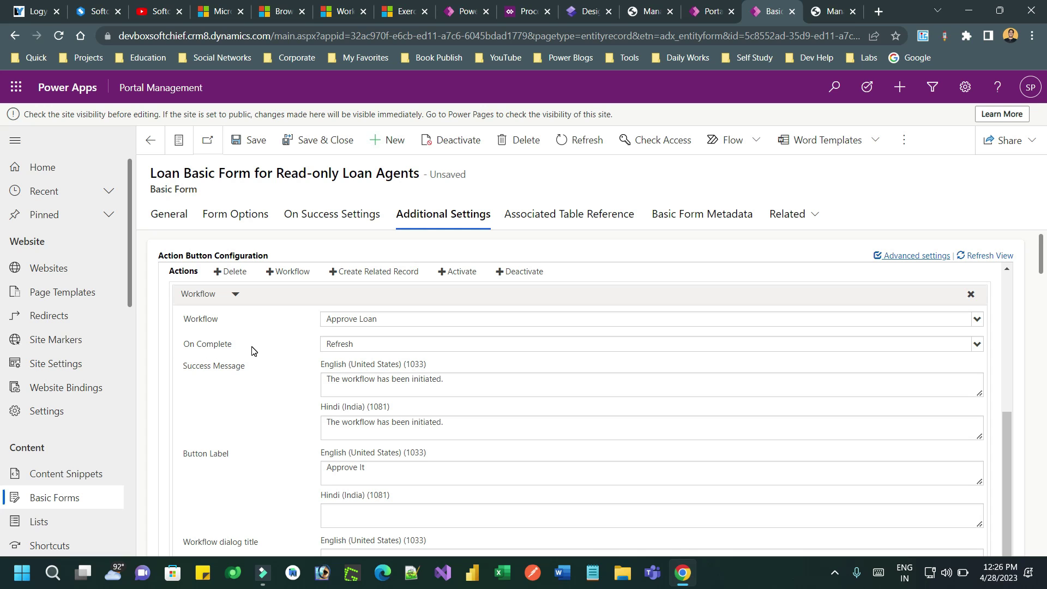
click(348, 350)
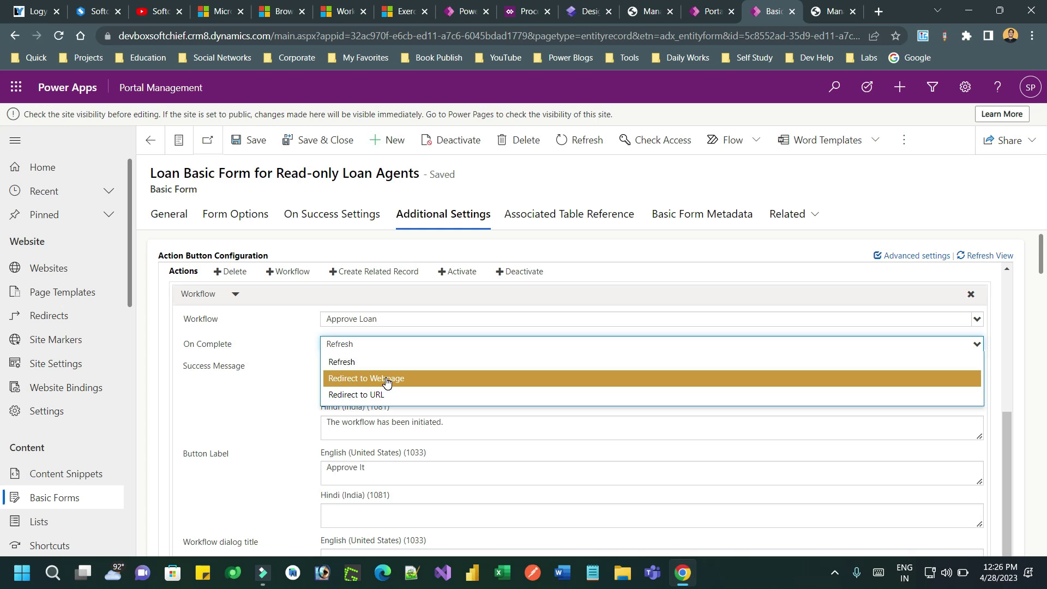
click(346, 364)
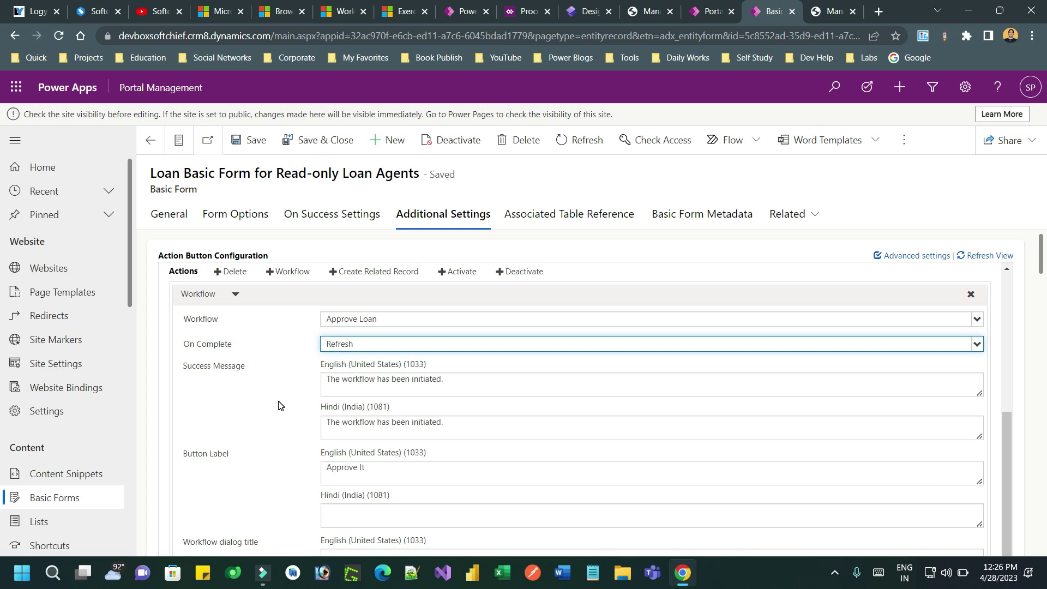
- Examine the workflow action's success message, button label, dialog title and dialog button text settings
scroll(278, 405, down, 1)
scroll(278, 405, up, 1)
click(346, 389)
drag(327, 381, 519, 374)
click(518, 375)
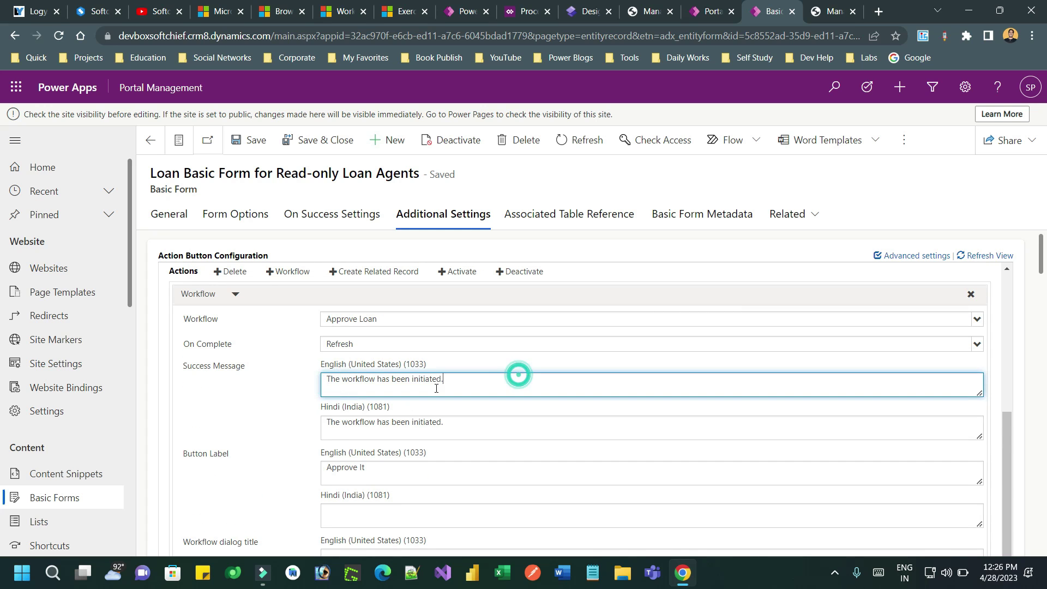
triple_click(460, 382)
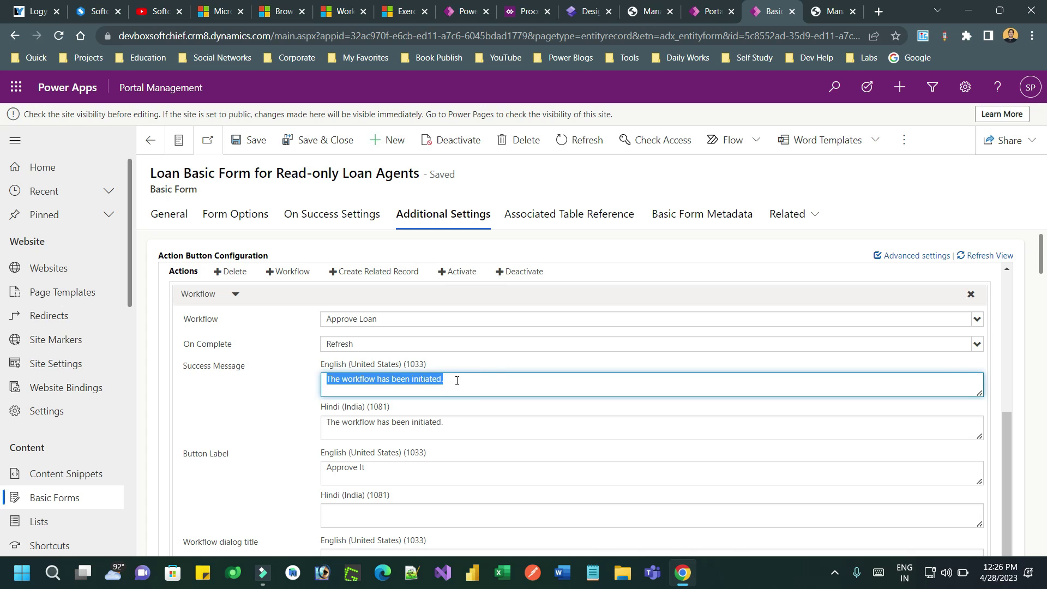
scroll(458, 380, down, 1)
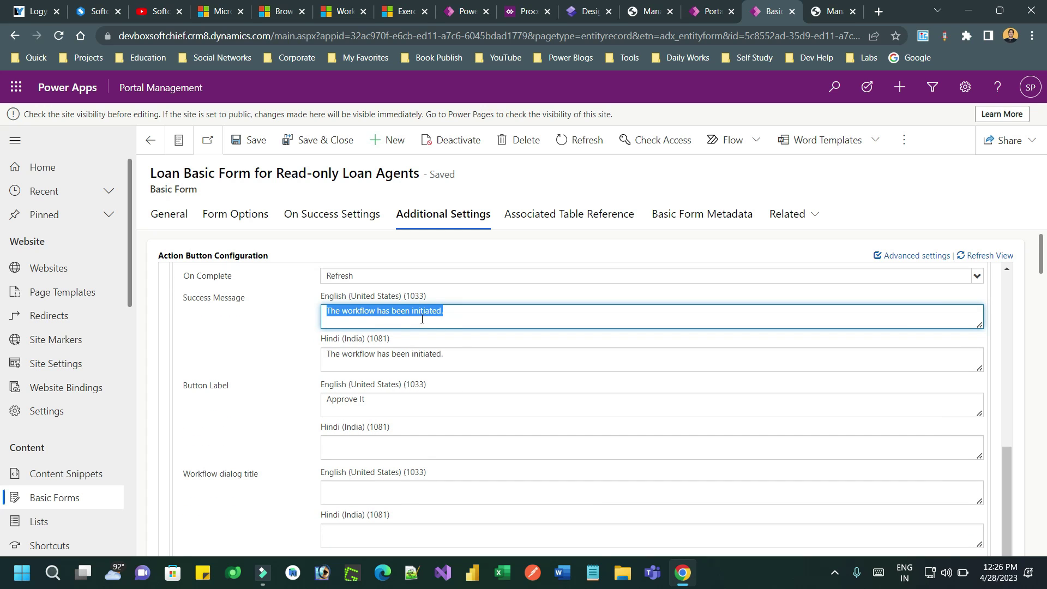
triple_click(382, 399)
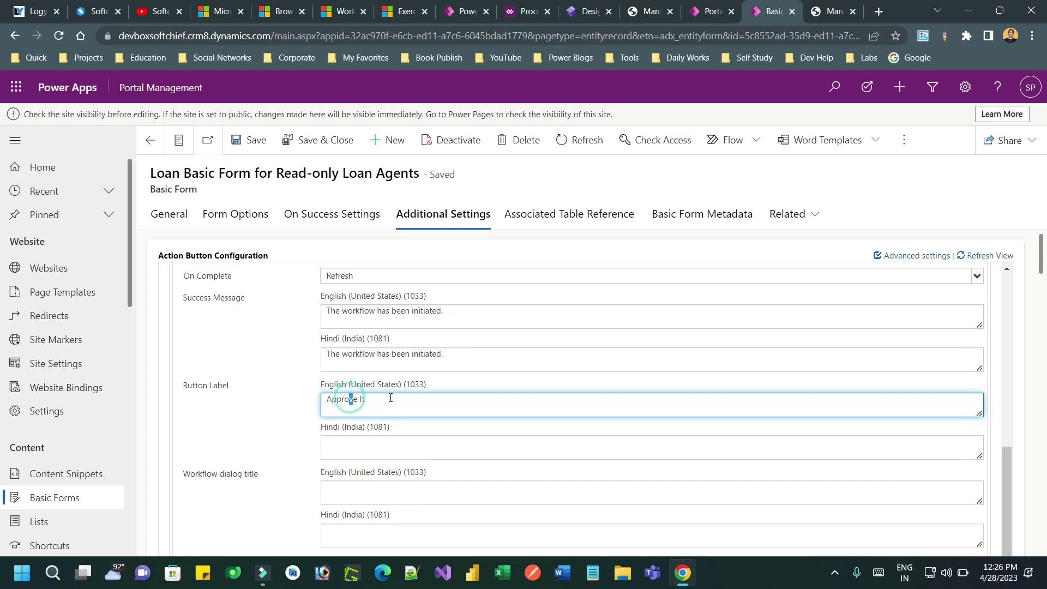
scroll(303, 354, down, 1)
scroll(303, 349, down, 1)
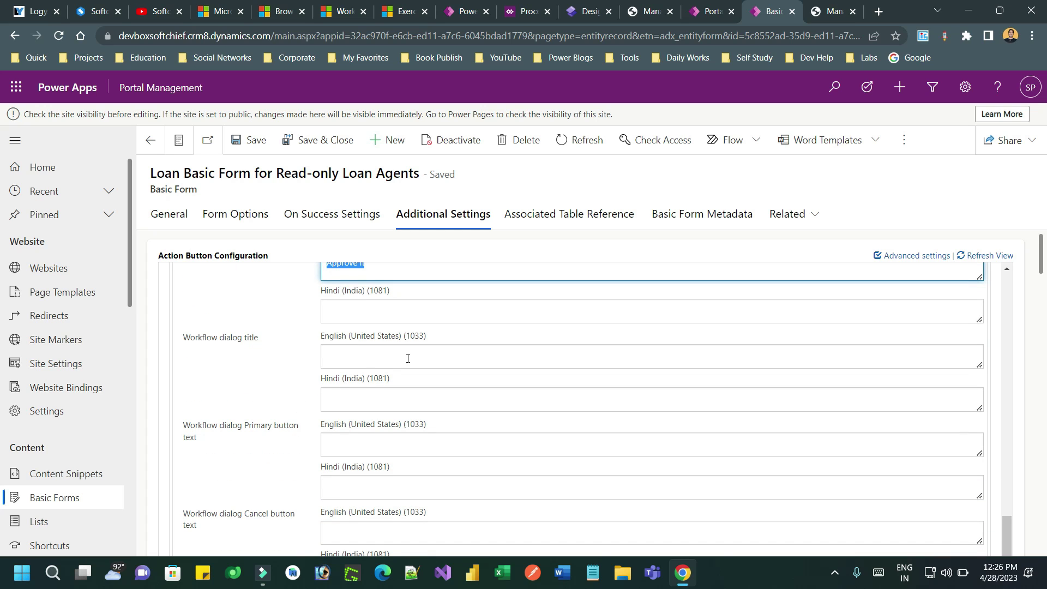
click(360, 357)
scroll(338, 360, down, 1)
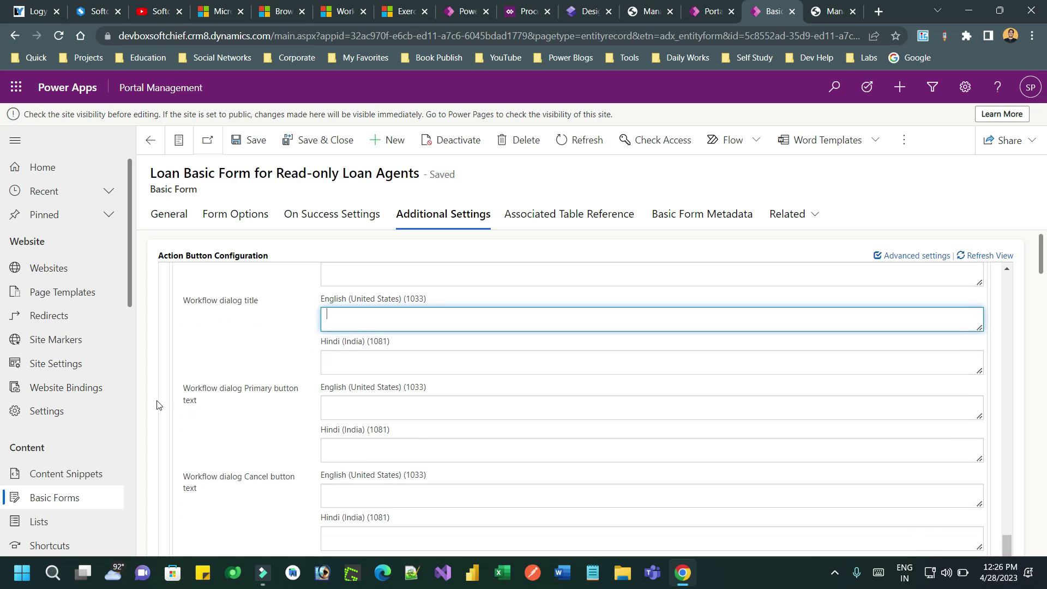
click(363, 396)
scroll(435, 344, down, 2)
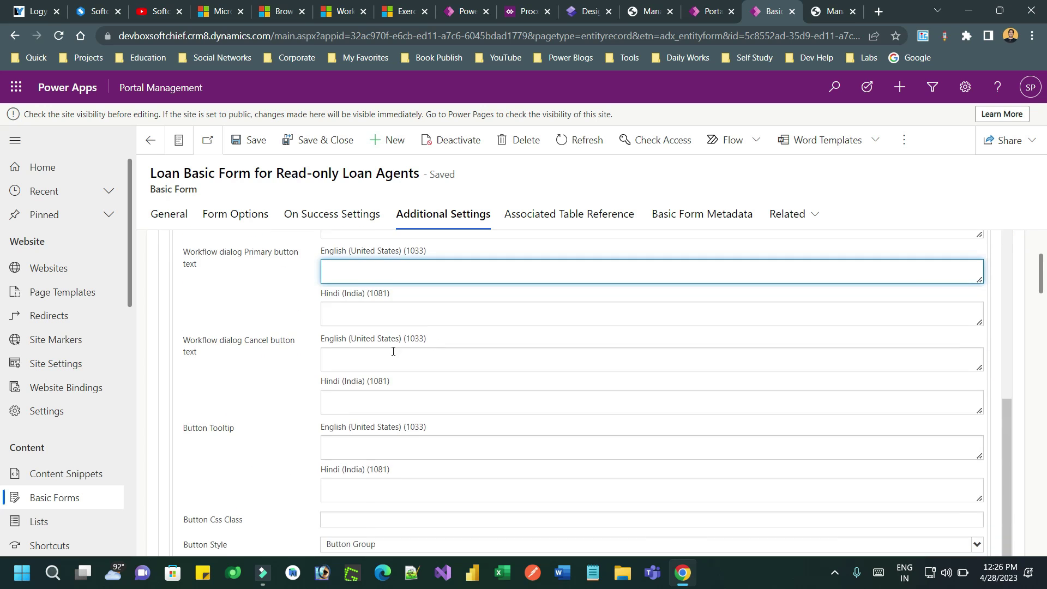
- Set the workflow action's button placement to Above Form and its button style to Button Group
scroll(364, 349, down, 1)
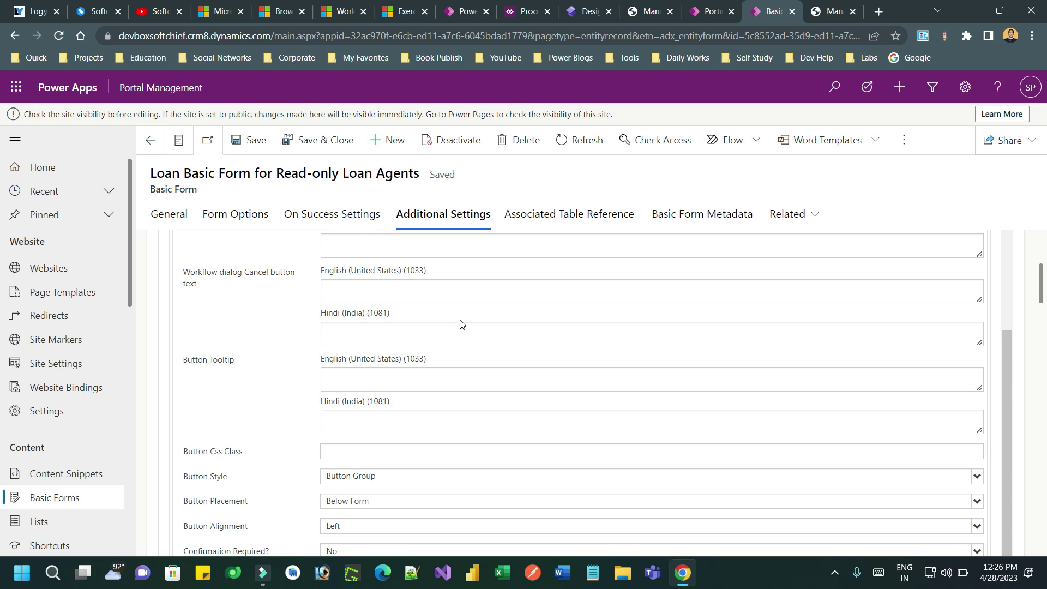
scroll(374, 346, down, 2)
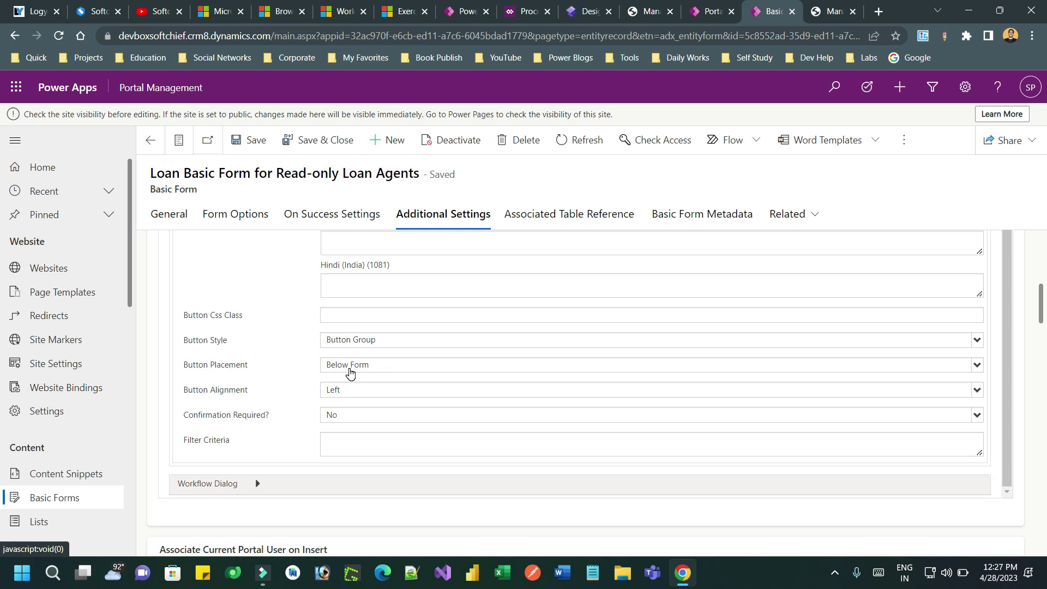
click(341, 367)
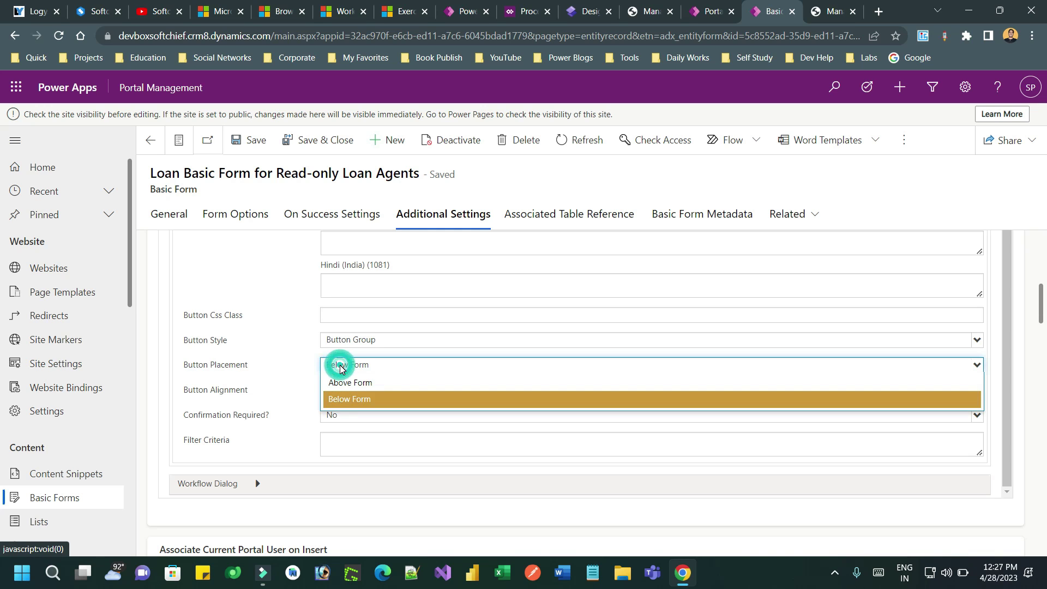
click(360, 382)
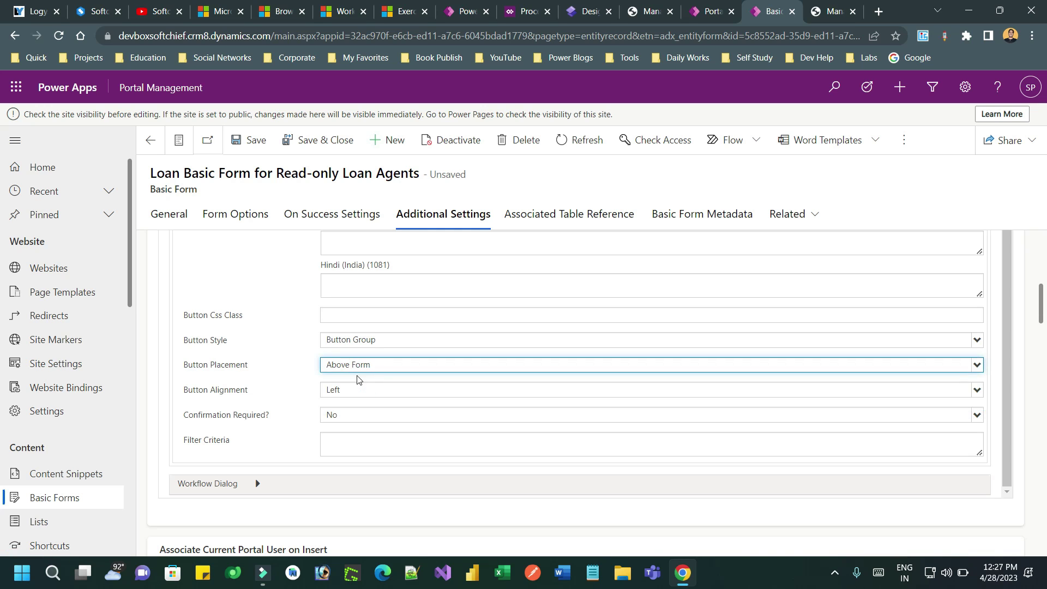
click(346, 341)
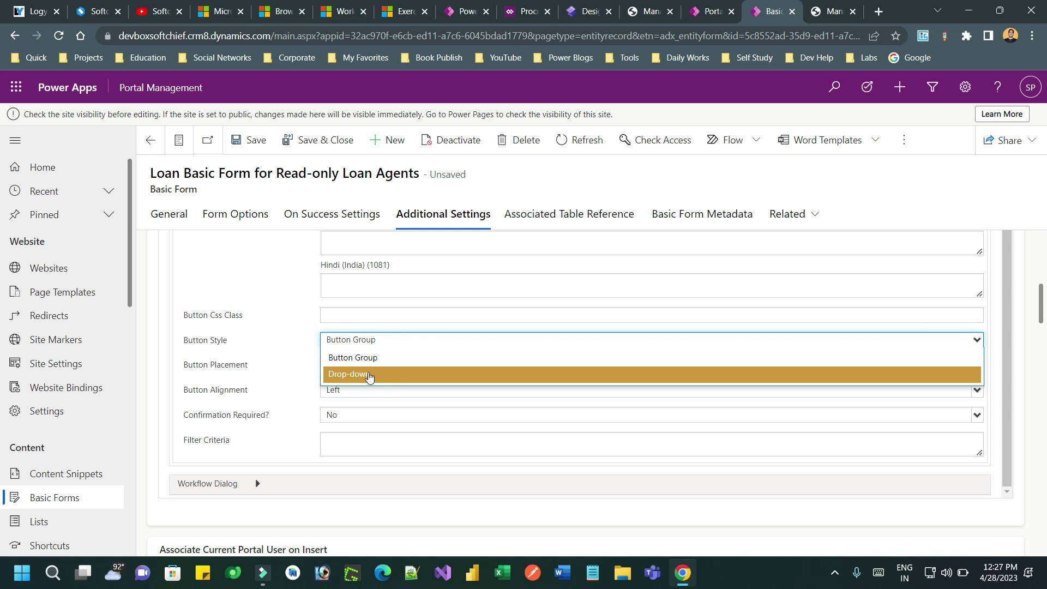
click(382, 358)
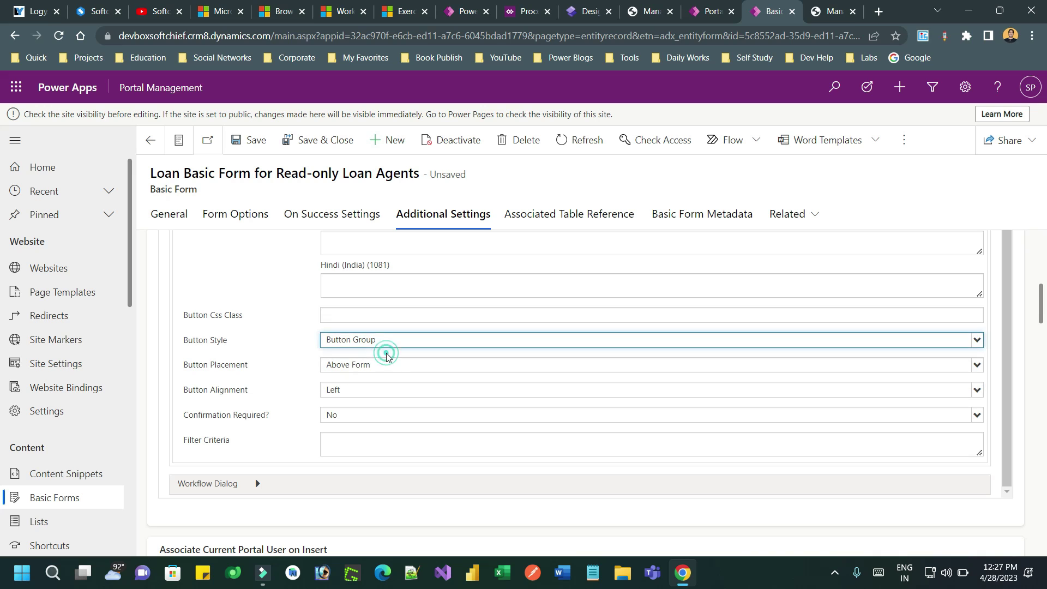
click(280, 352)
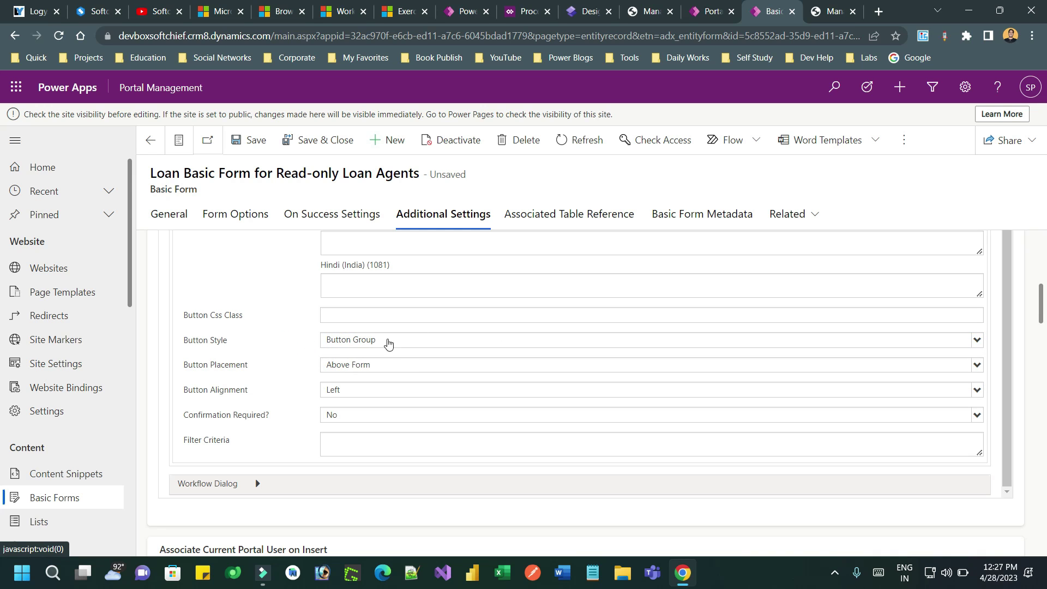
- On the portal's Manage Loan page, examine the Actions list in the first loan's edit form, then return to the basic form settings
click(826, 12)
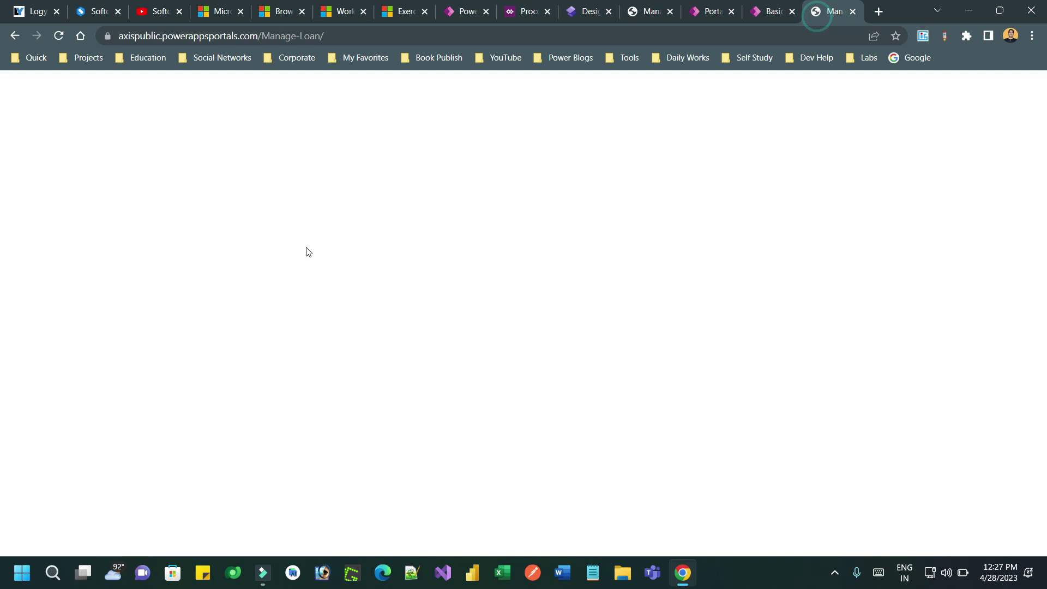
click(889, 244)
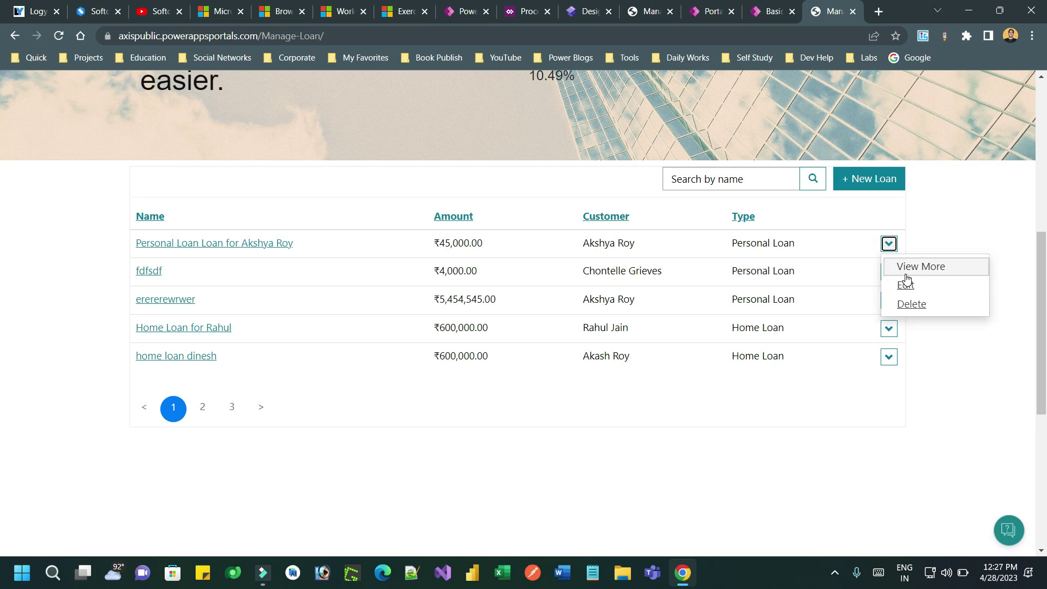
click(907, 283)
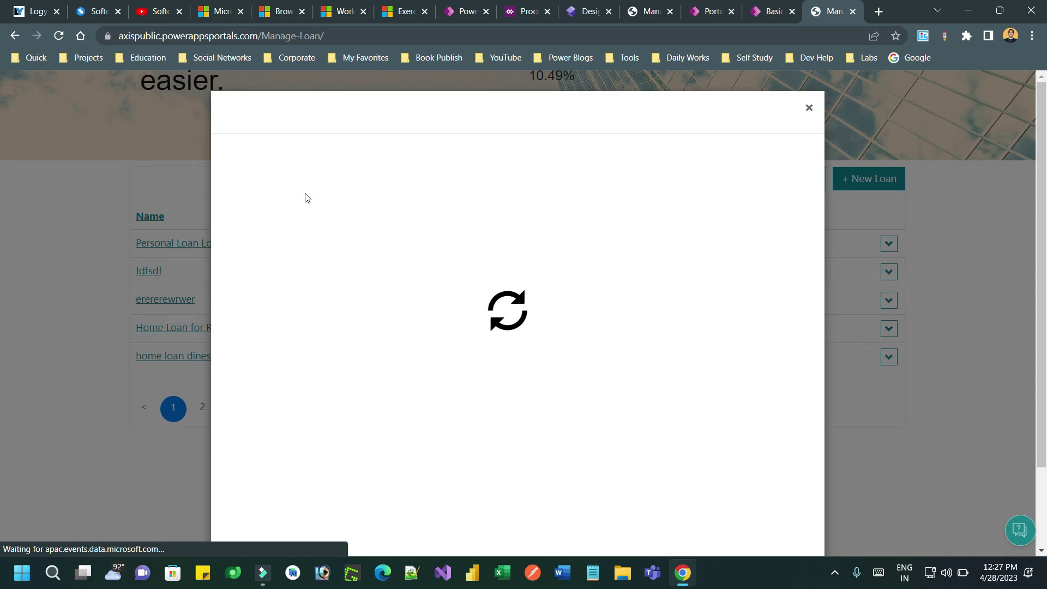
click(308, 170)
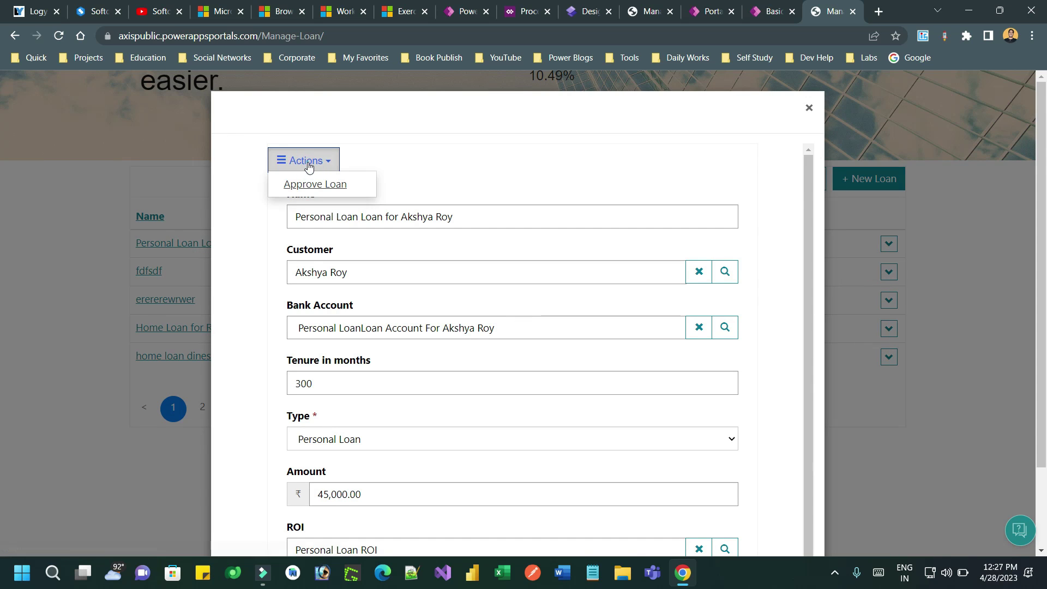
click(304, 162)
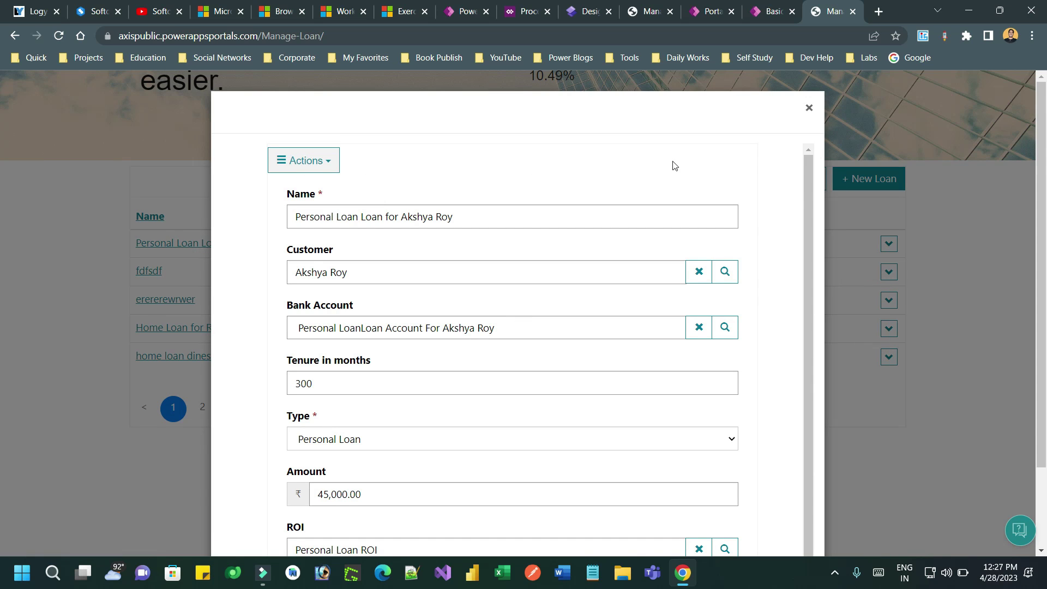
click(809, 108)
click(769, 11)
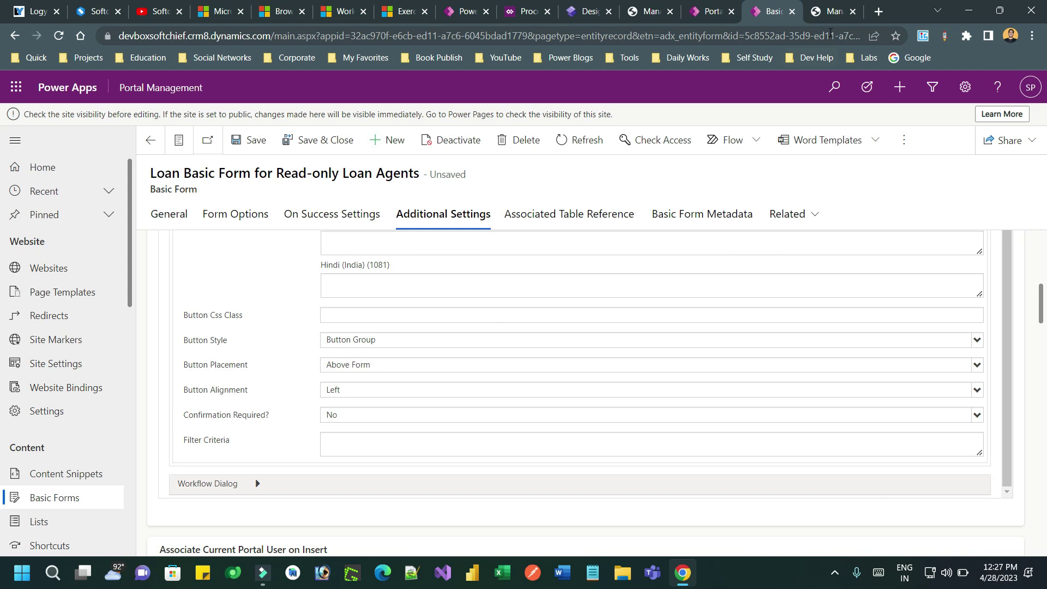
click(826, 16)
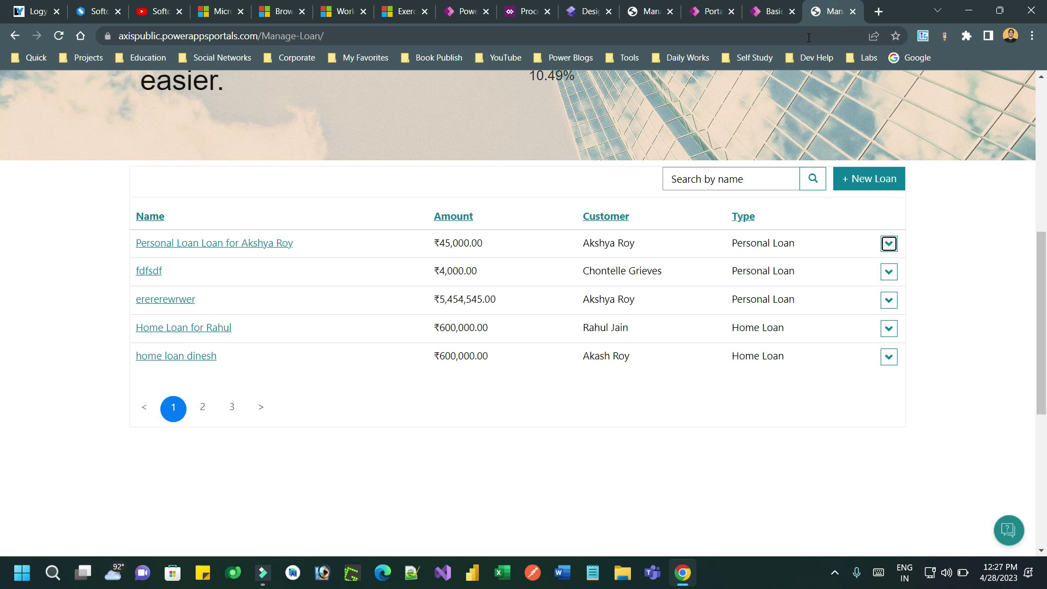
click(787, 10)
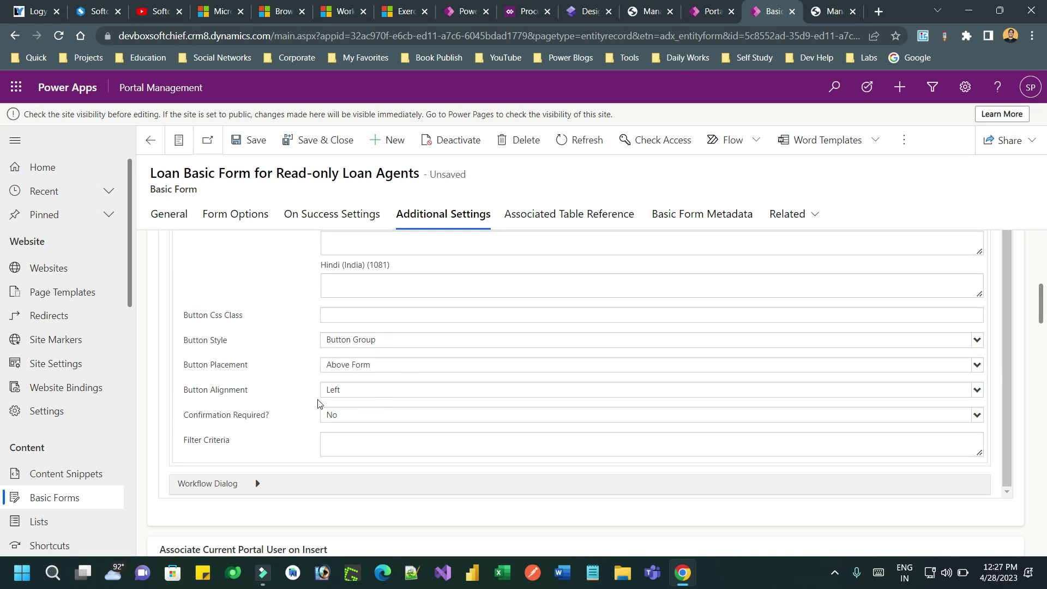
- Set the workflow action's button alignment to Right and Confirmation Required to Yes
click(350, 392)
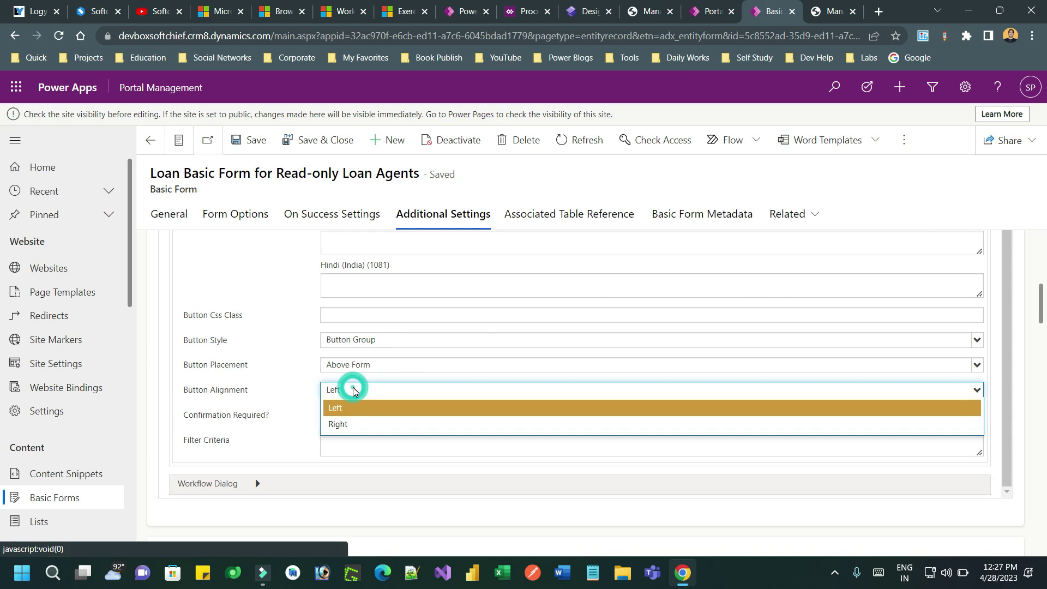
click(341, 424)
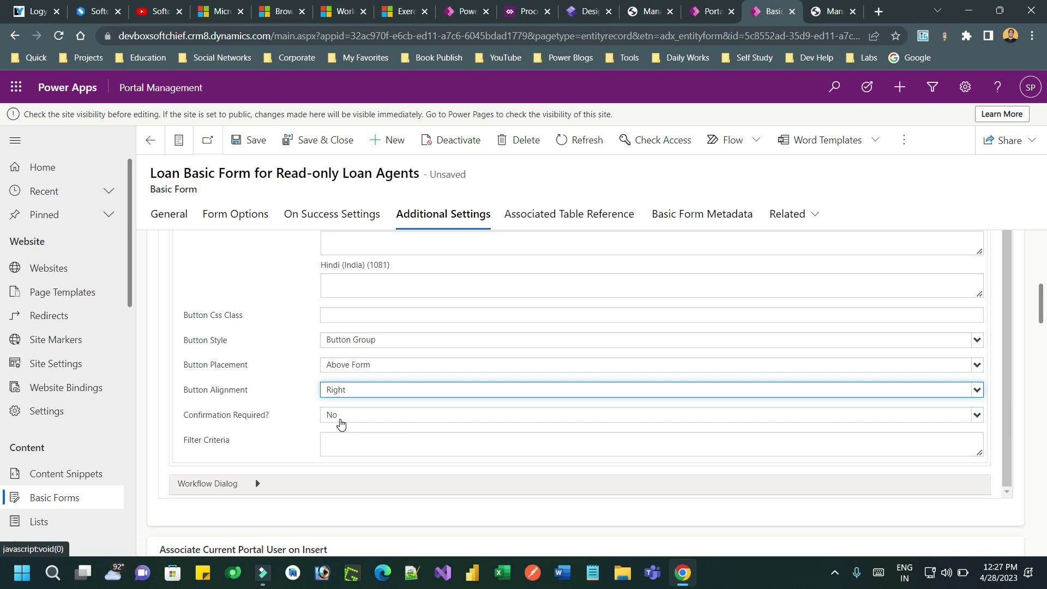
click(357, 421)
click(347, 449)
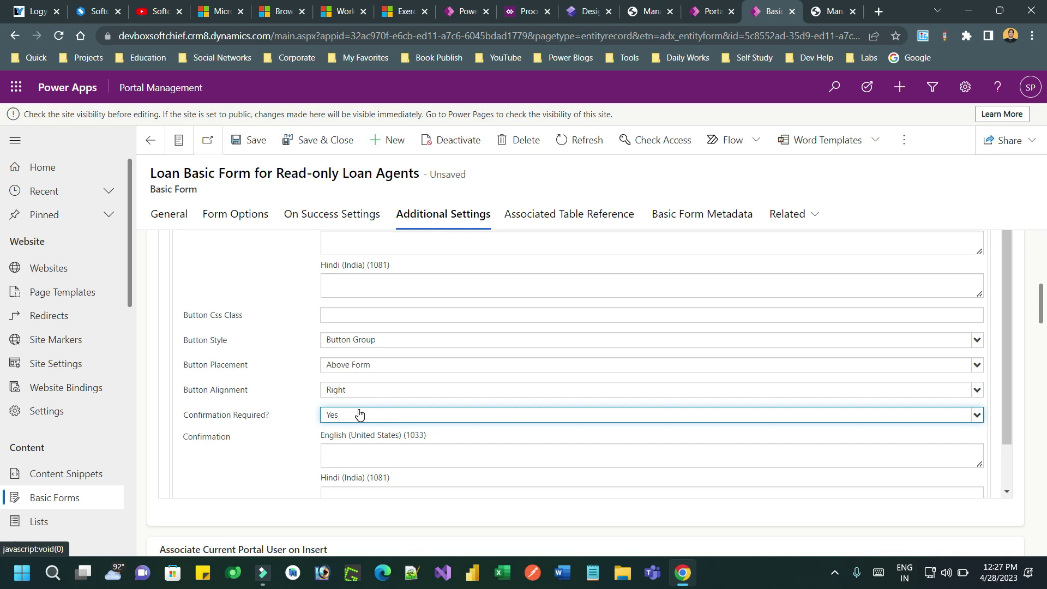
- Set the English confirmation message to "Are you sure to Approve the Loan ?" and save the basic form
scroll(360, 415, down, 1)
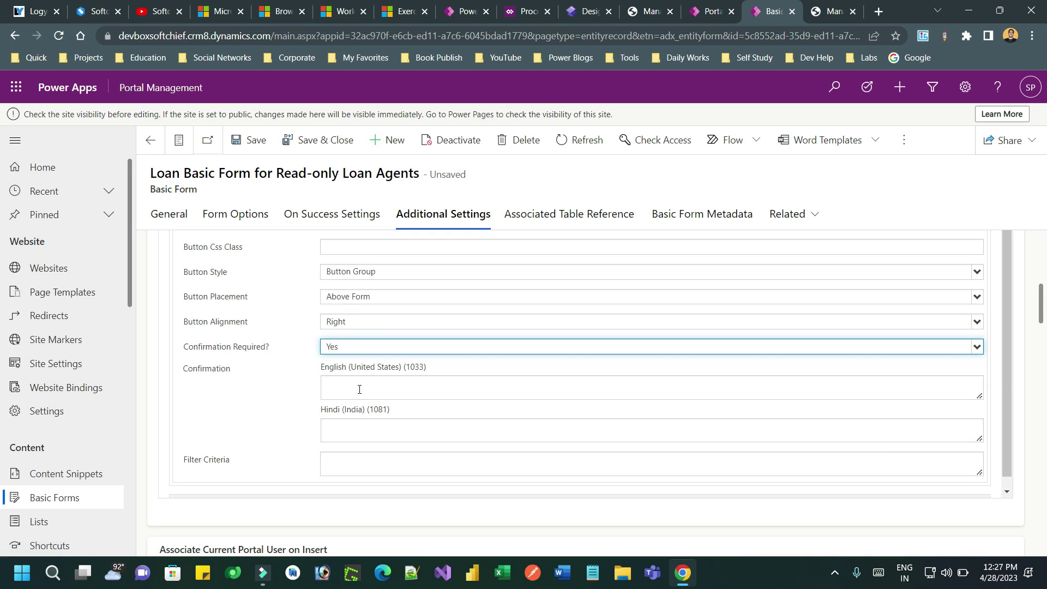
click(392, 380)
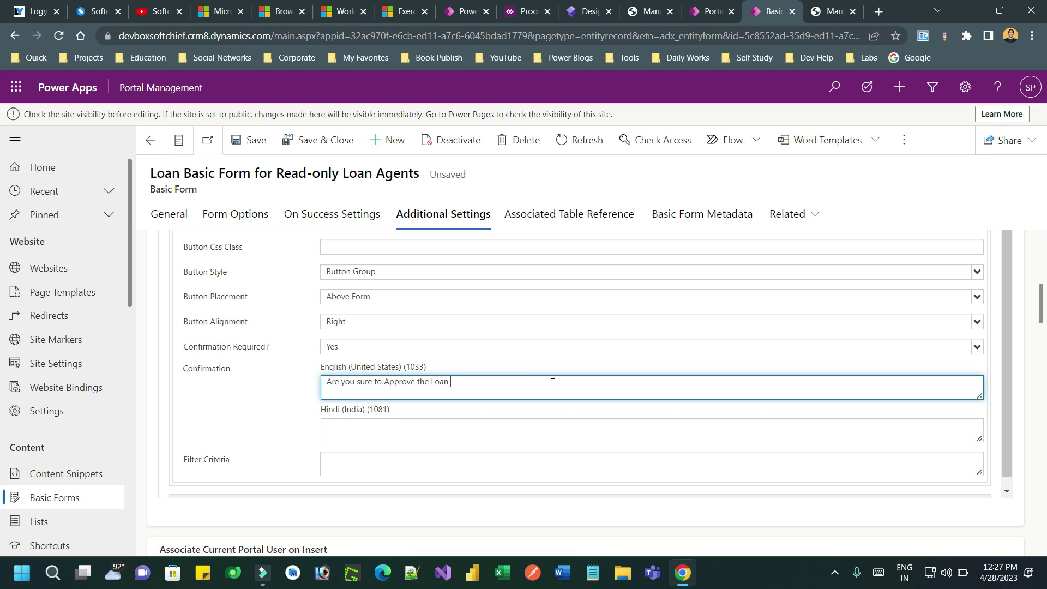
click(259, 389)
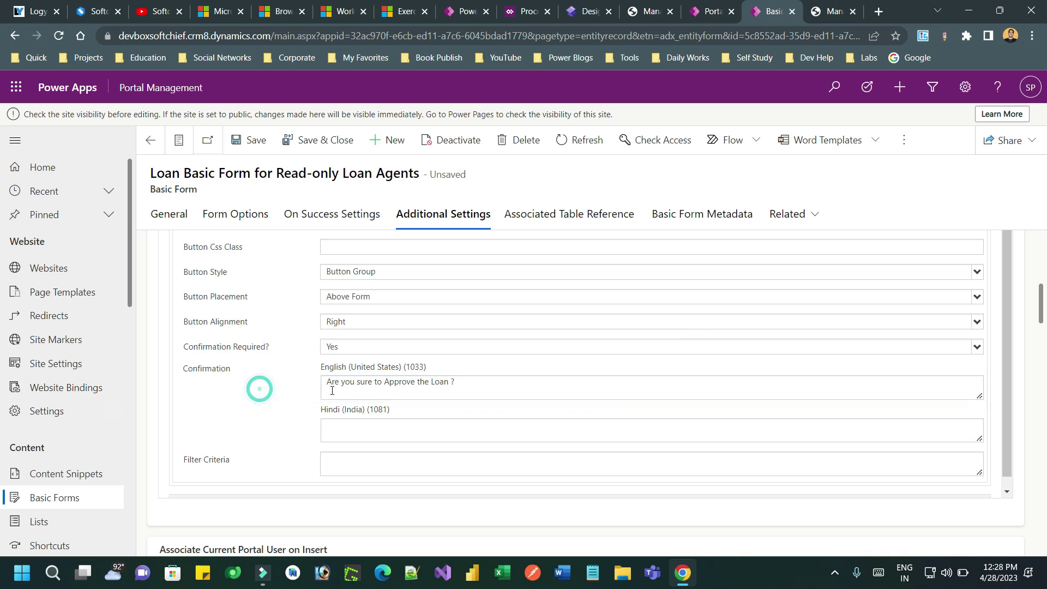
scroll(463, 376, down, 1)
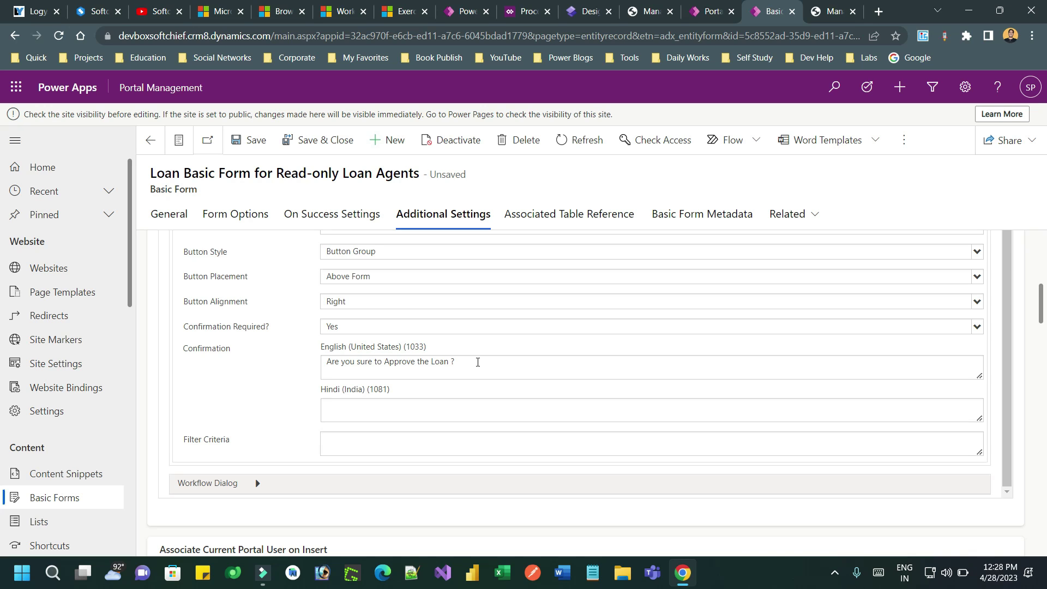
drag(186, 440, 250, 444)
key(ctrl+s)
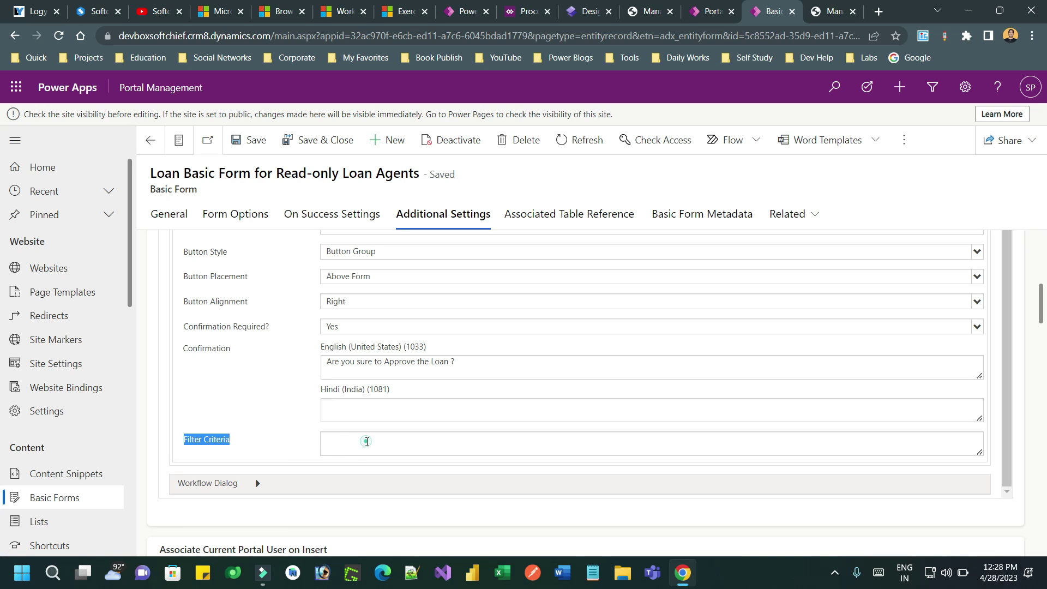
- Enter FetchXML filter criteria on soft_loan with attribute soft_loanid and conditions statecode eq 0 and statuscode neq 2
click(367, 442)
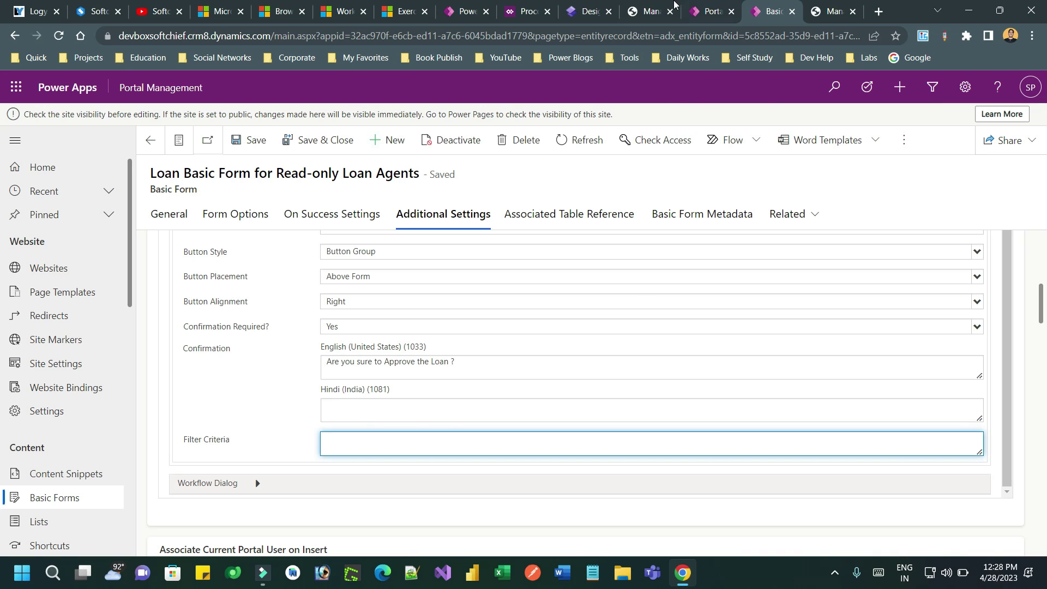
click(650, 12)
click(590, 11)
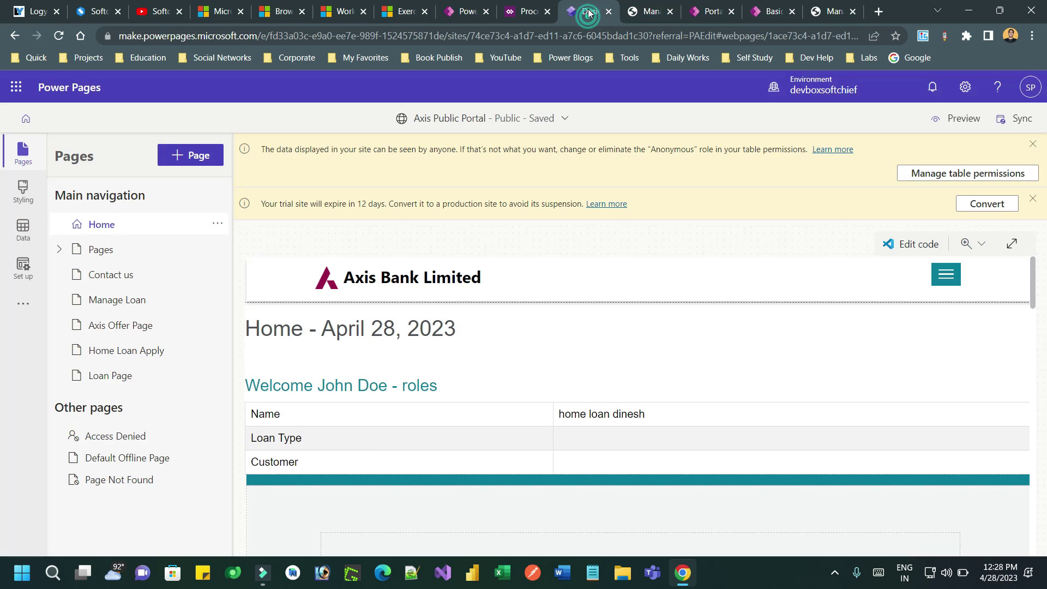
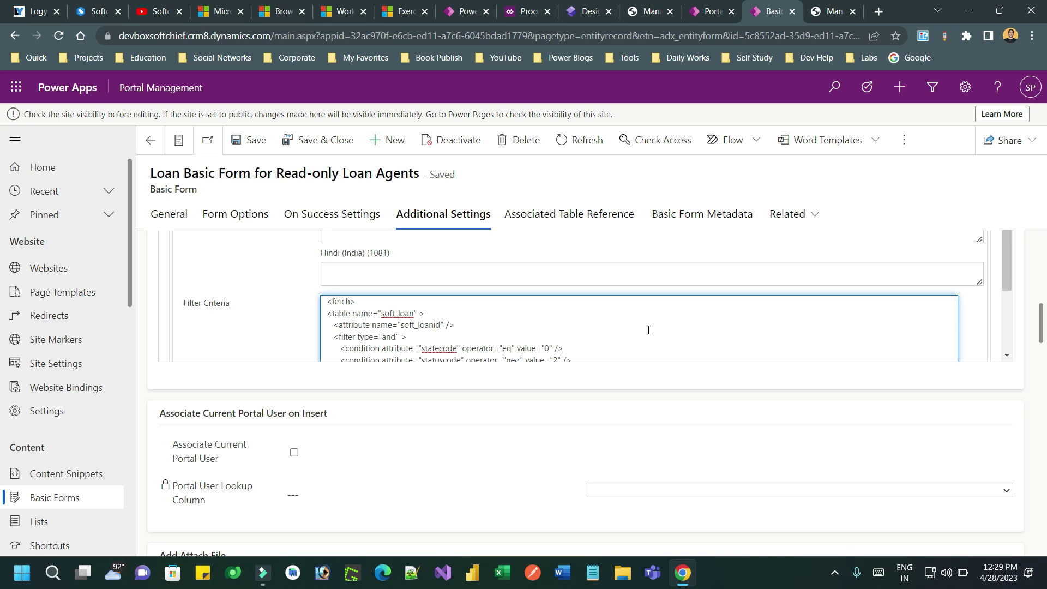
click(1007, 355)
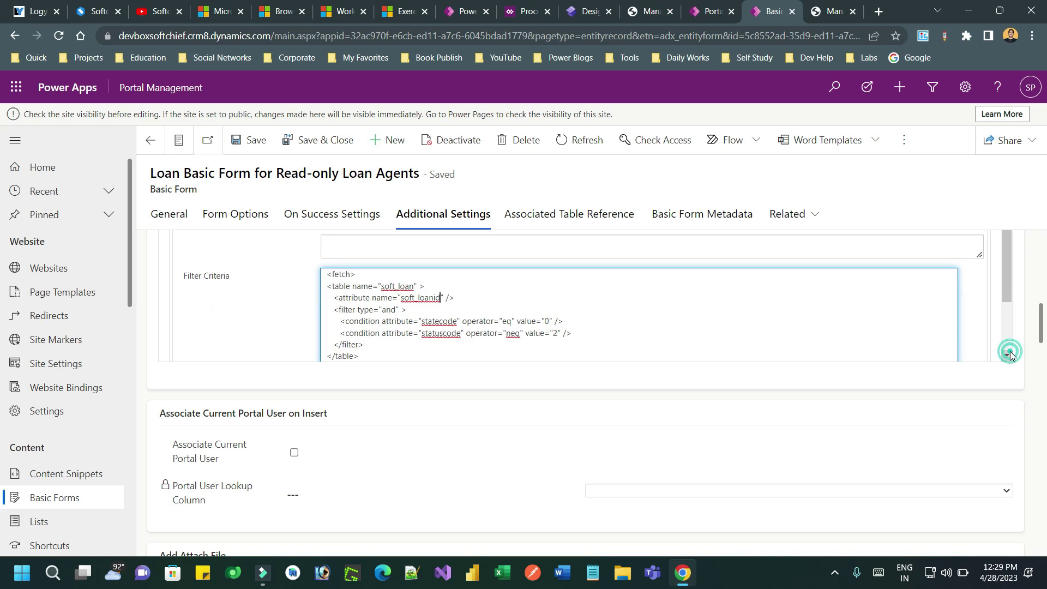
- Review the statecode and statuscode conditions in the workflow action's filter criteria
double_click(431, 295)
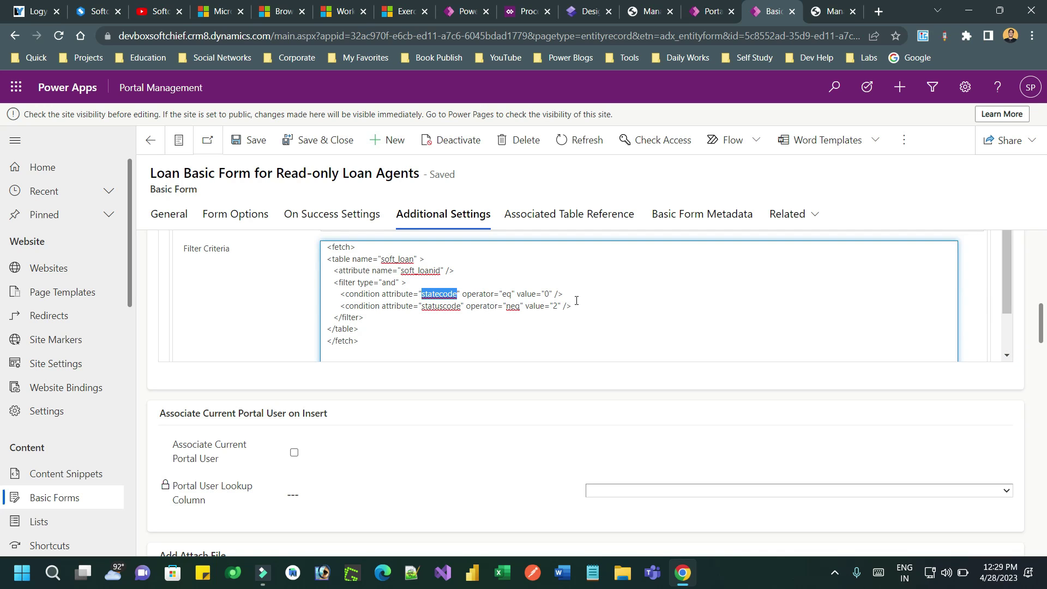
drag(580, 304, 311, 300)
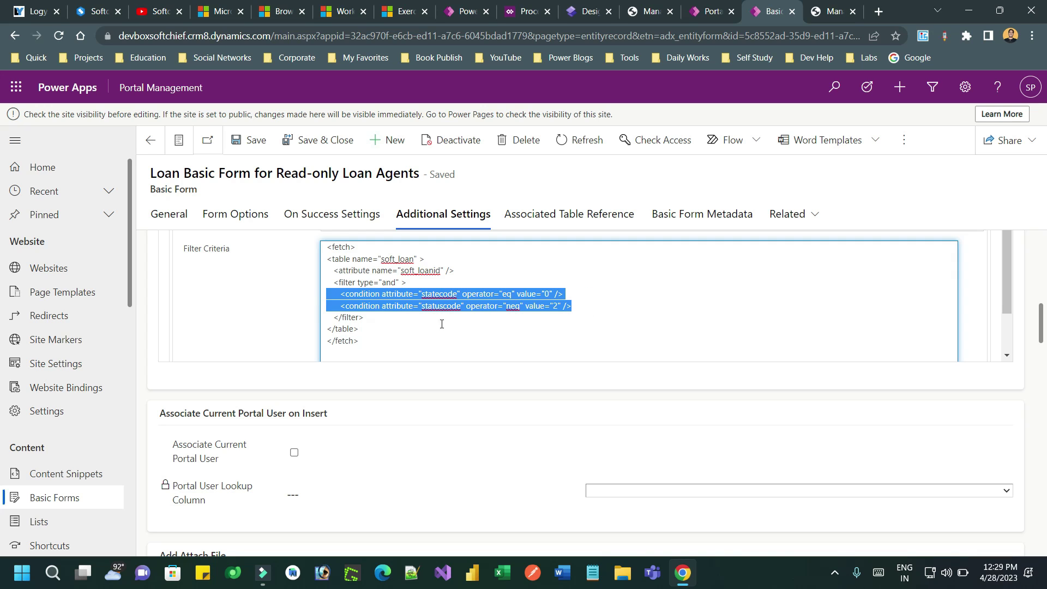
click(544, 304)
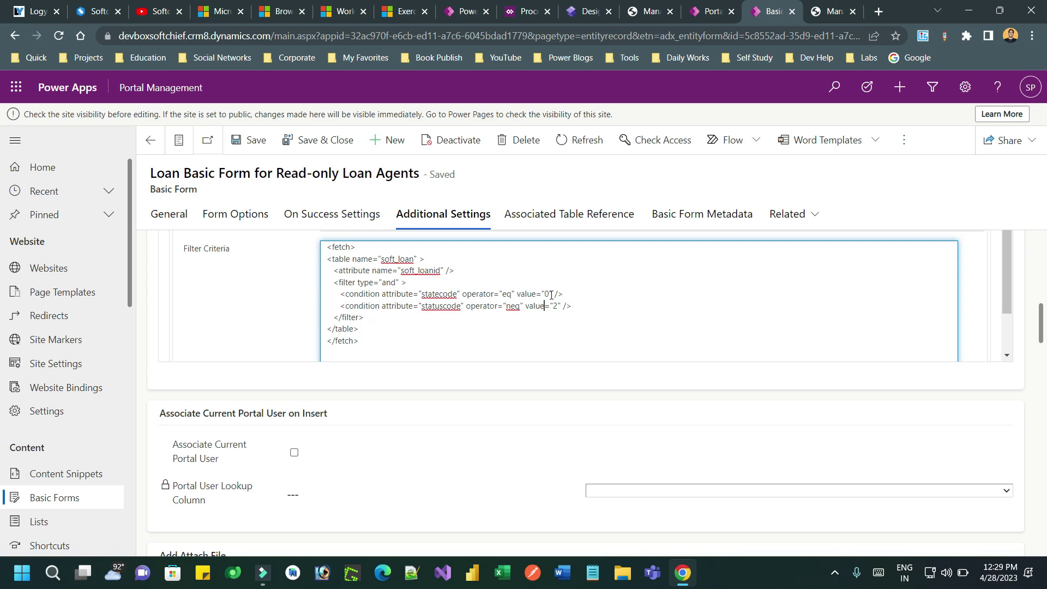
double_click(435, 295)
click(550, 293)
- In the Axis Bank Automation solution, finish the pending process creation prompt and locate the Loan table's Status and Status Reason columns
click(466, 11)
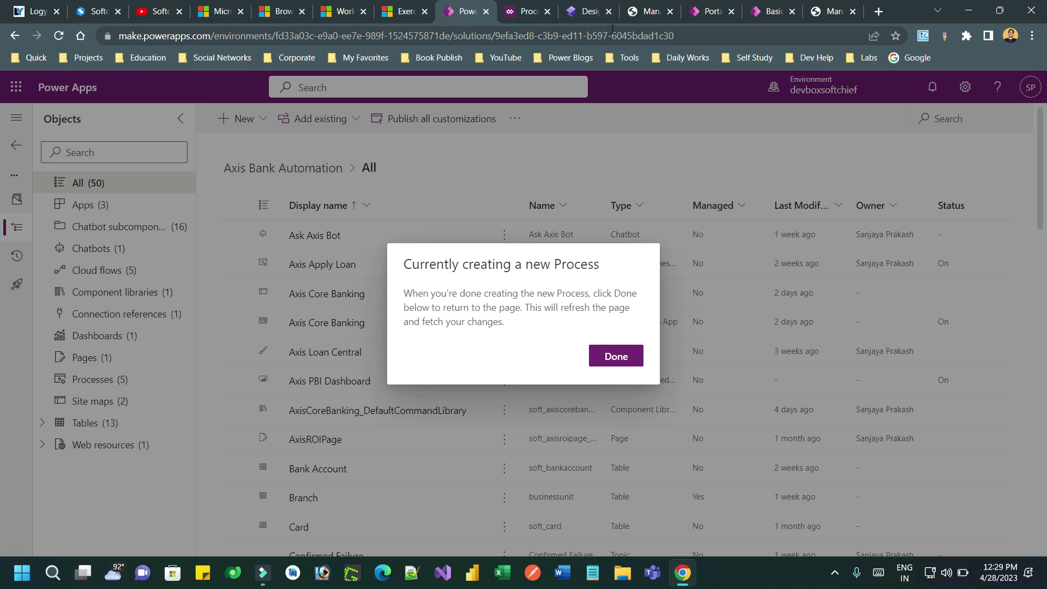
click(617, 356)
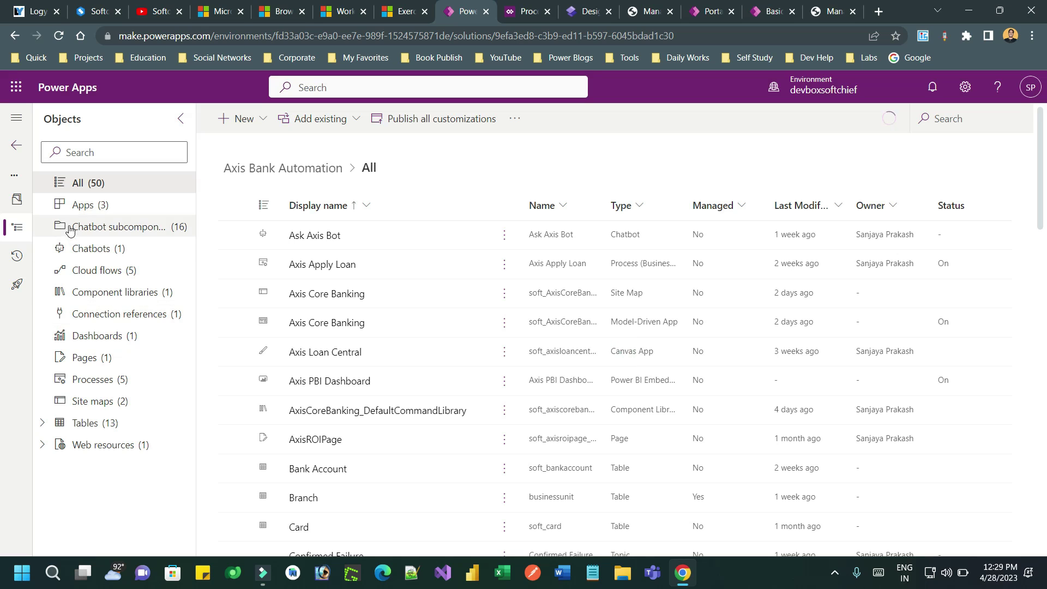
click(42, 423)
scroll(102, 436, down, 3)
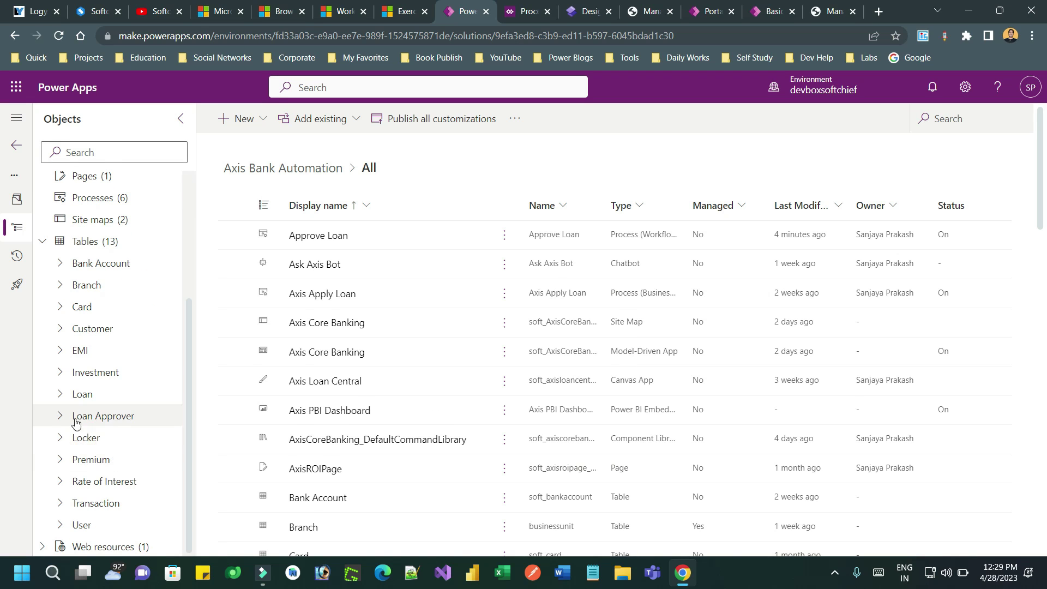
click(58, 394)
click(128, 416)
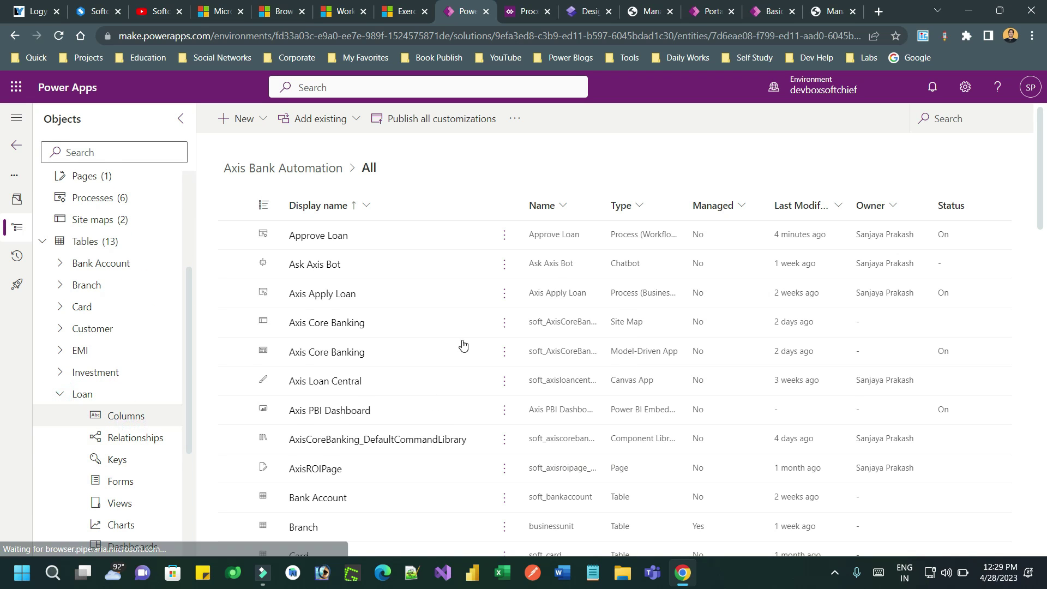
scroll(419, 303, down, 12)
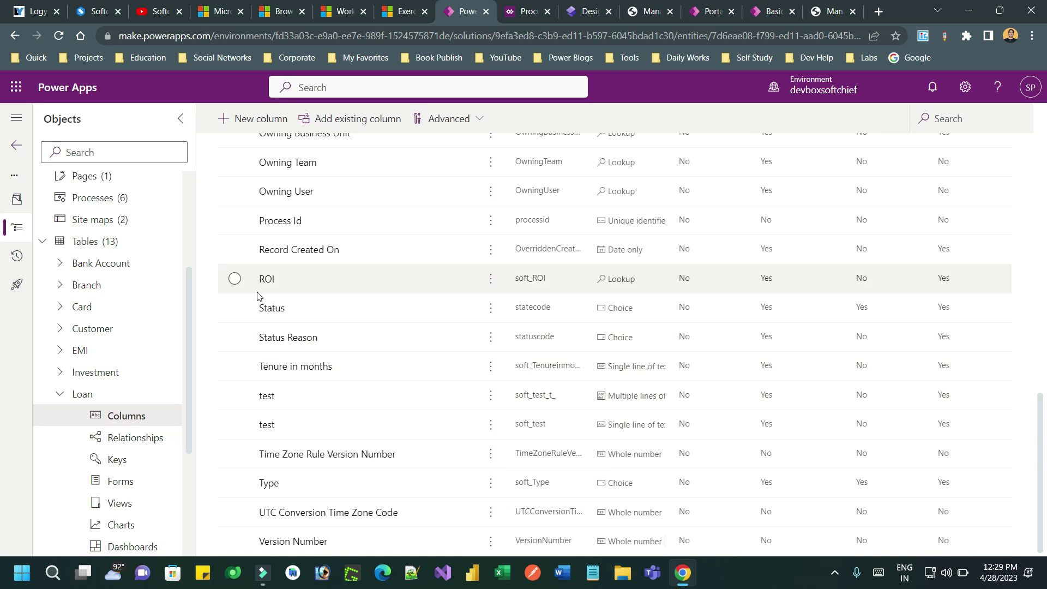
- Open the Loan table's Status Reason column and select the value of its Approved choice
click(279, 338)
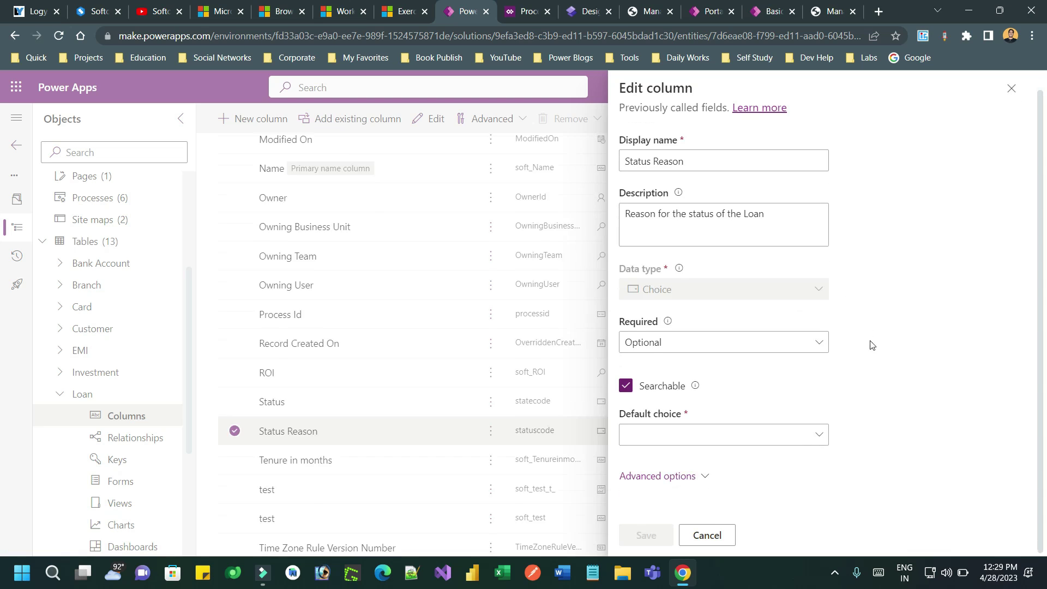
scroll(872, 356, down, 1)
scroll(873, 356, down, 3)
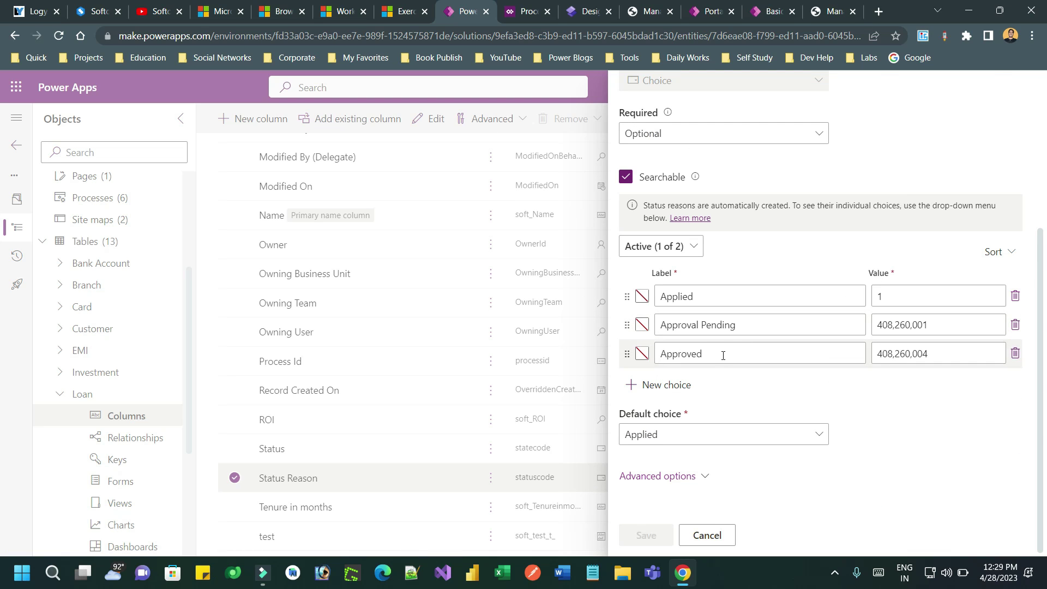
double_click(914, 354)
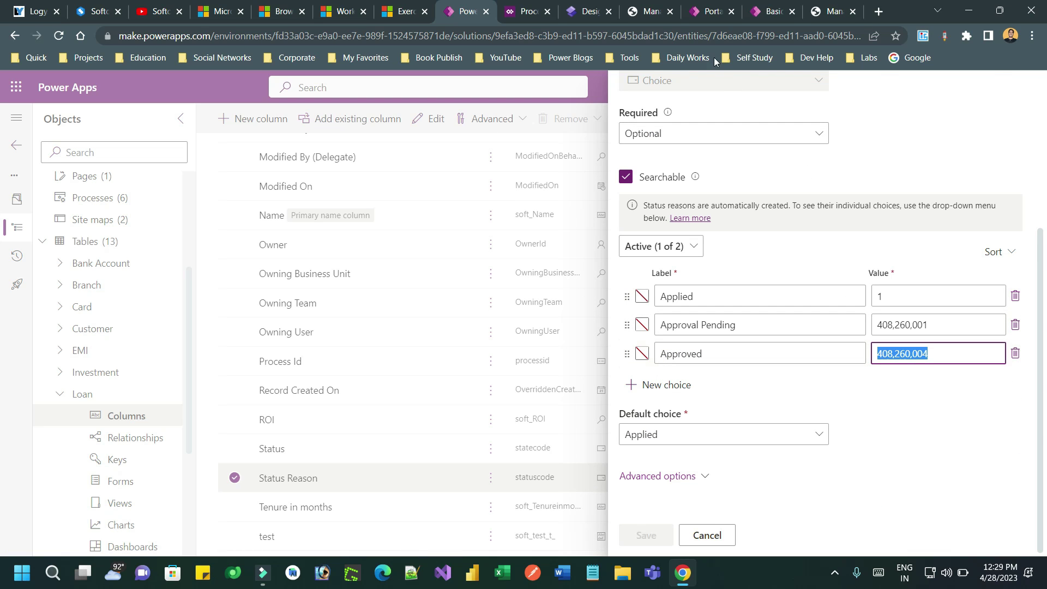
- Set the statuscode condition's value to 408260004 in the read-only loan form's filter criteria and save the basic form
click(712, 11)
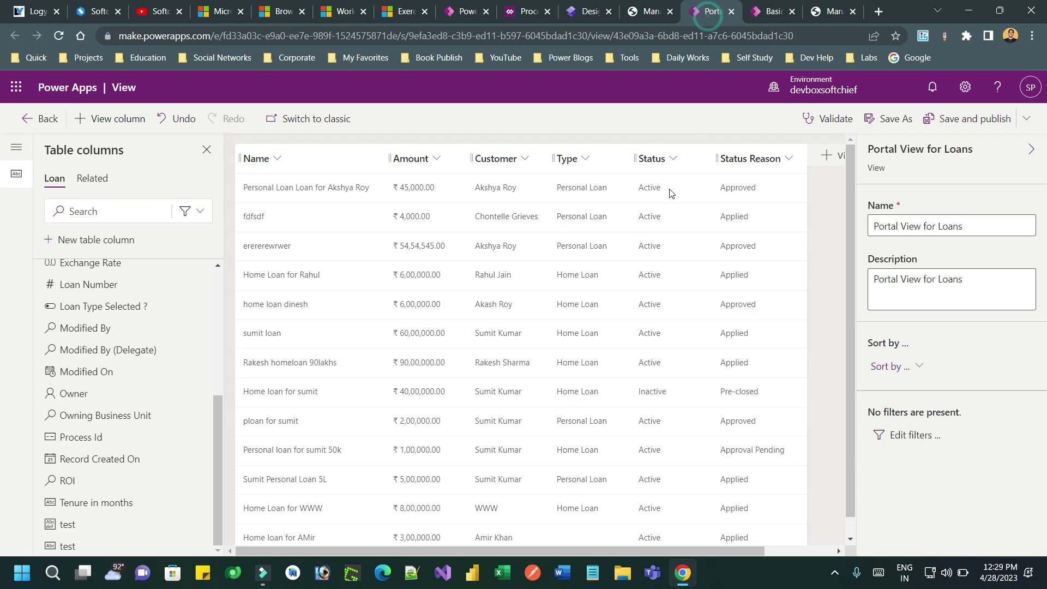
click(767, 12)
double_click(556, 306)
text(408260004)
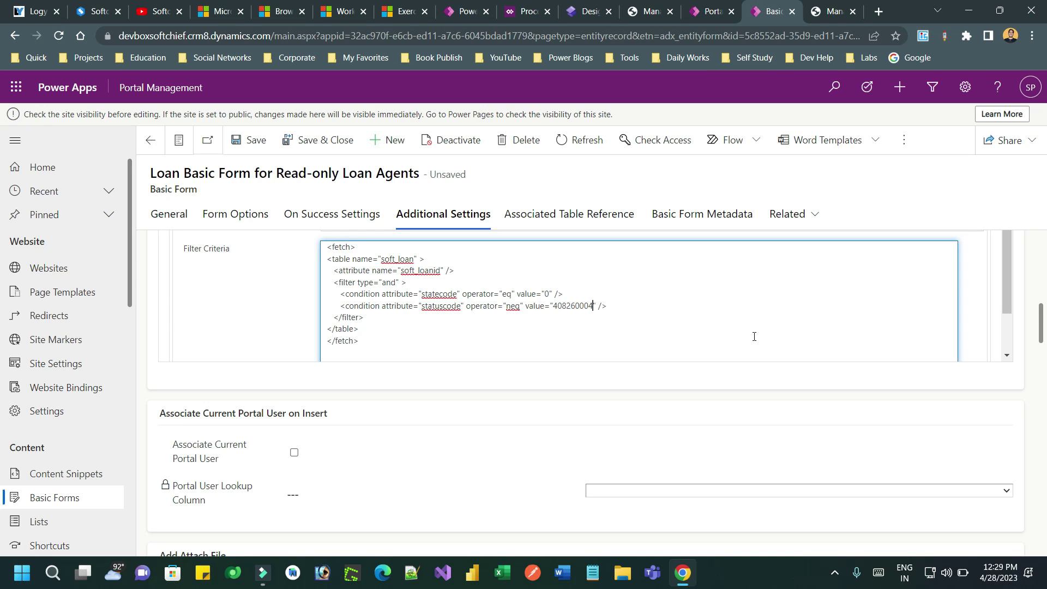
double_click(453, 305)
double_click(564, 306)
double_click(432, 294)
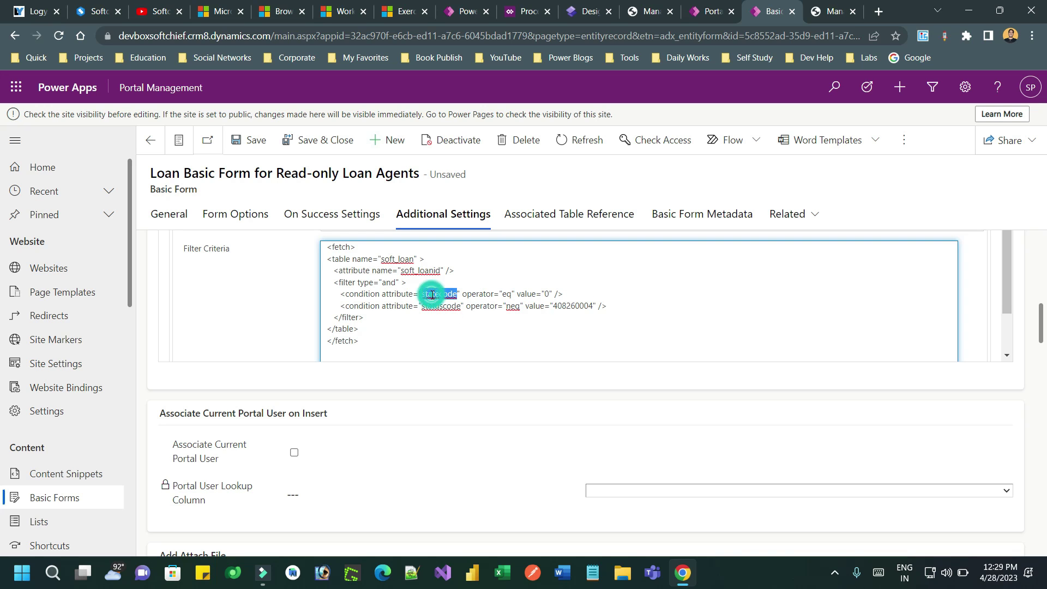
click(550, 294)
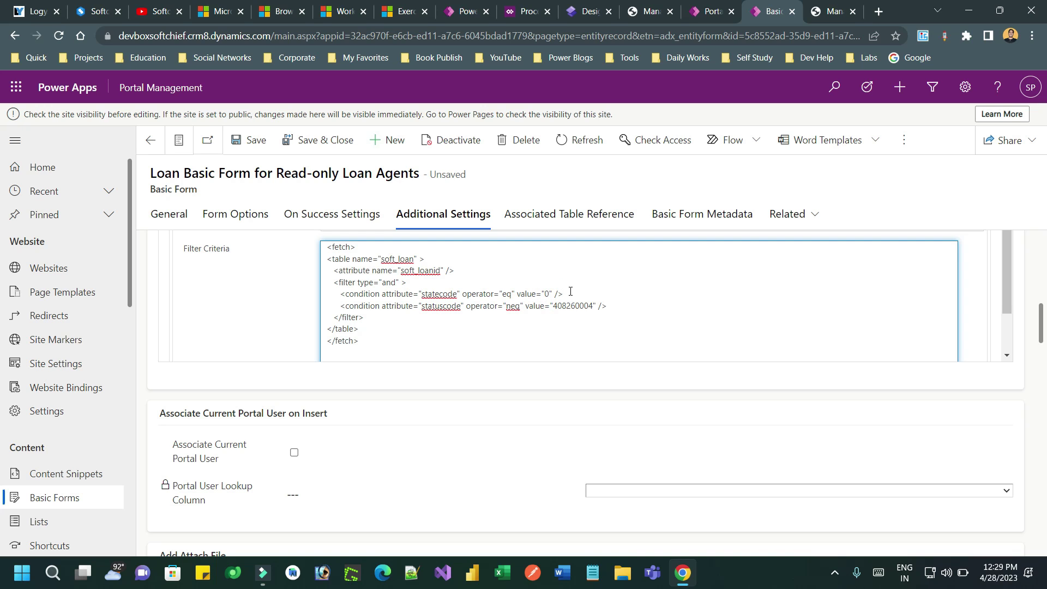
key(ctrl+s)
click(244, 148)
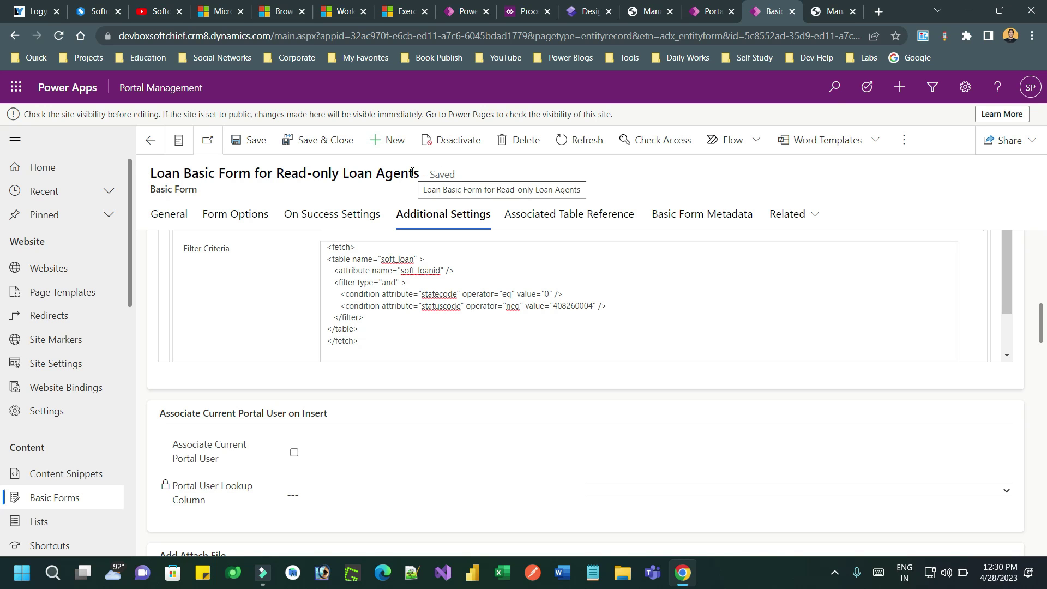
- Sync the Axis Public Portal site configuration in Power Pages and open the site preview
click(697, 14)
click(584, 11)
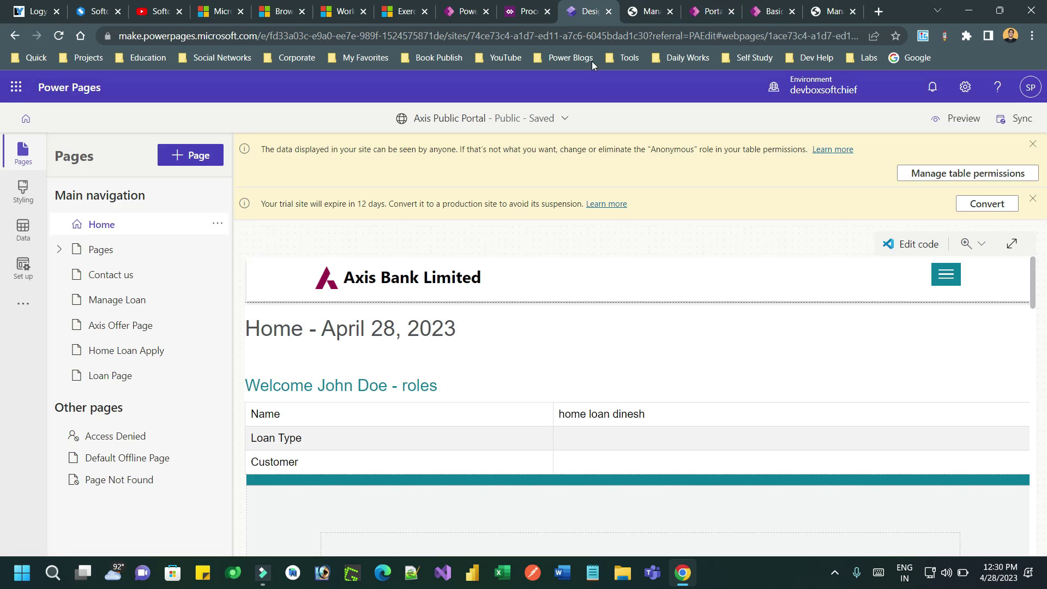
click(1022, 118)
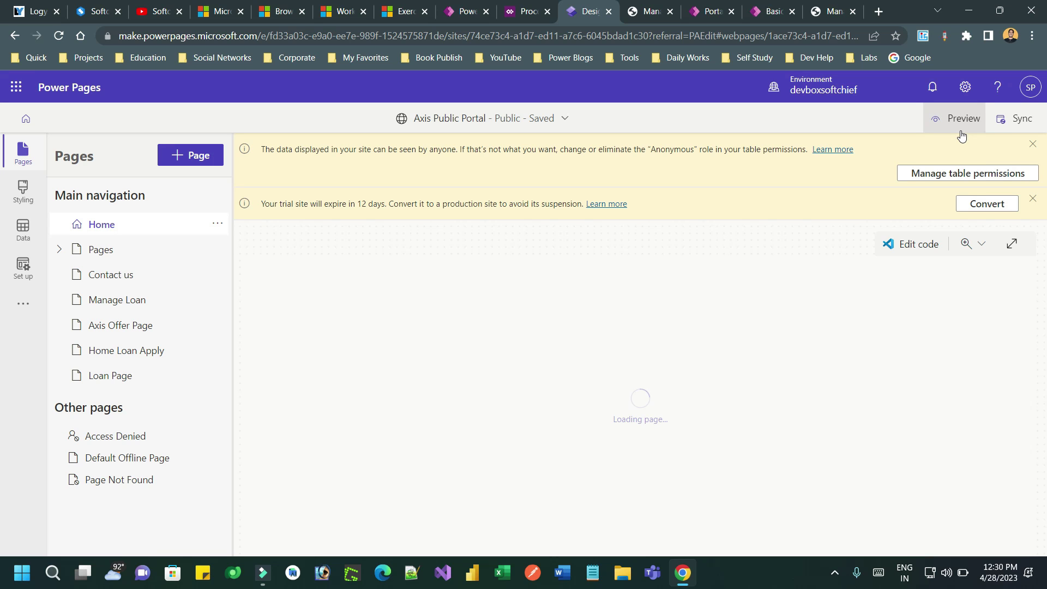
click(961, 119)
click(932, 171)
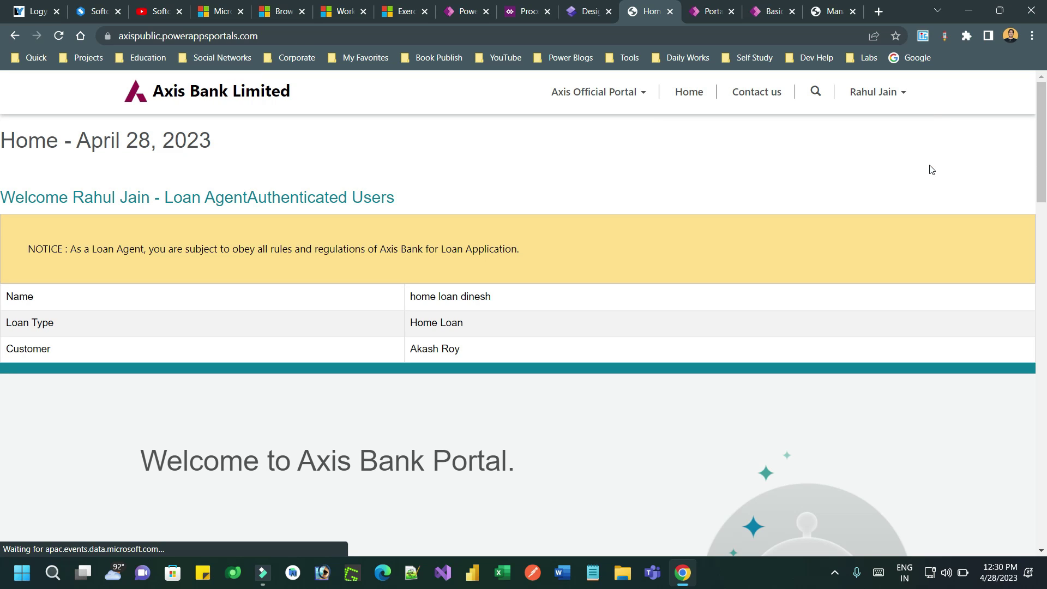
- Go to the portal's Manage Loan page and open the read-only details of the first loan in the list
click(608, 105)
click(600, 159)
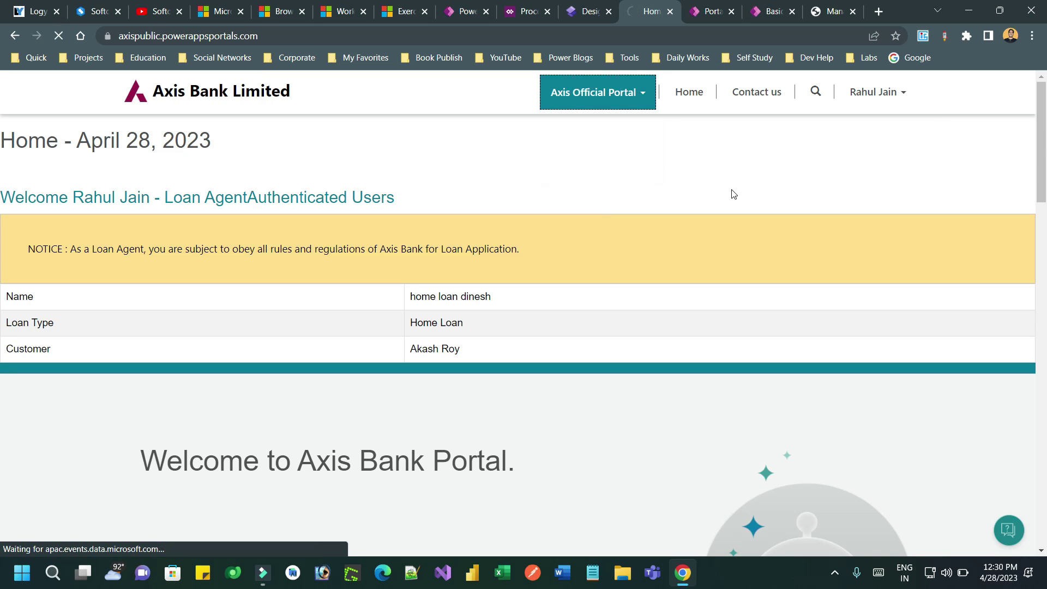
scroll(827, 170, down, 5)
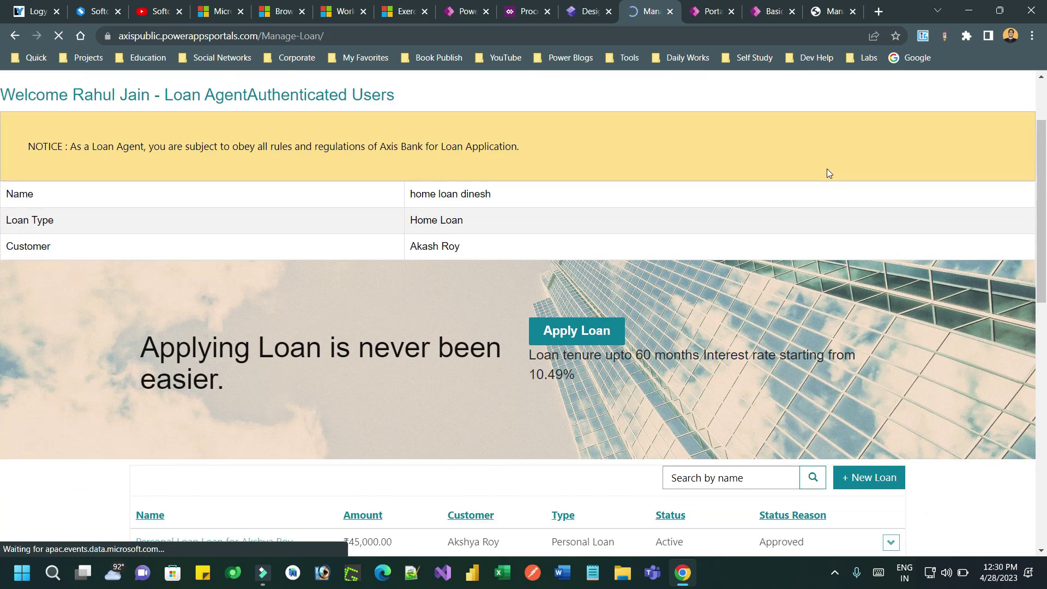
scroll(827, 168, down, 3)
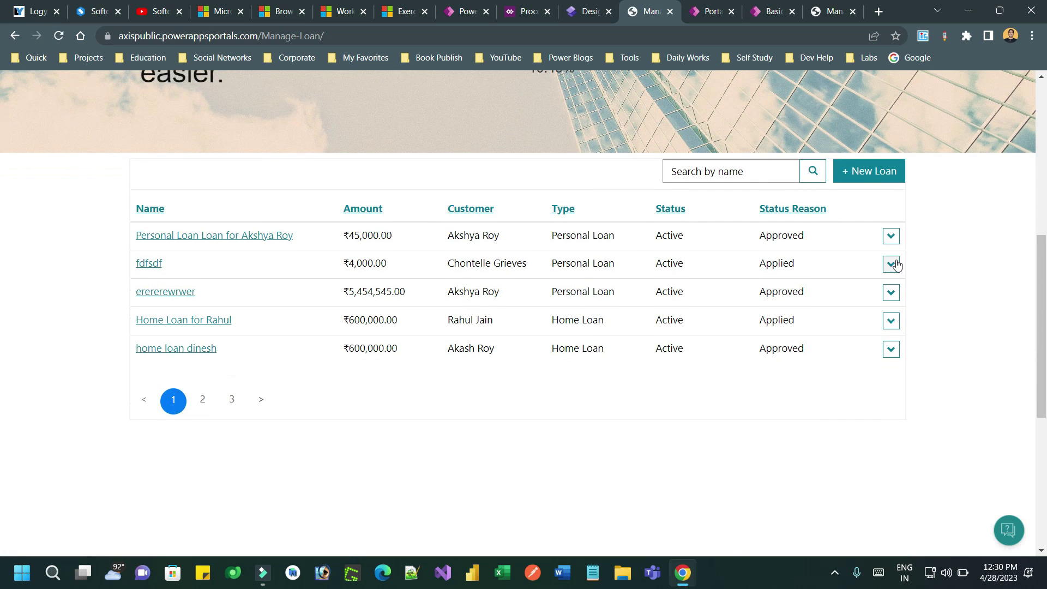
click(887, 240)
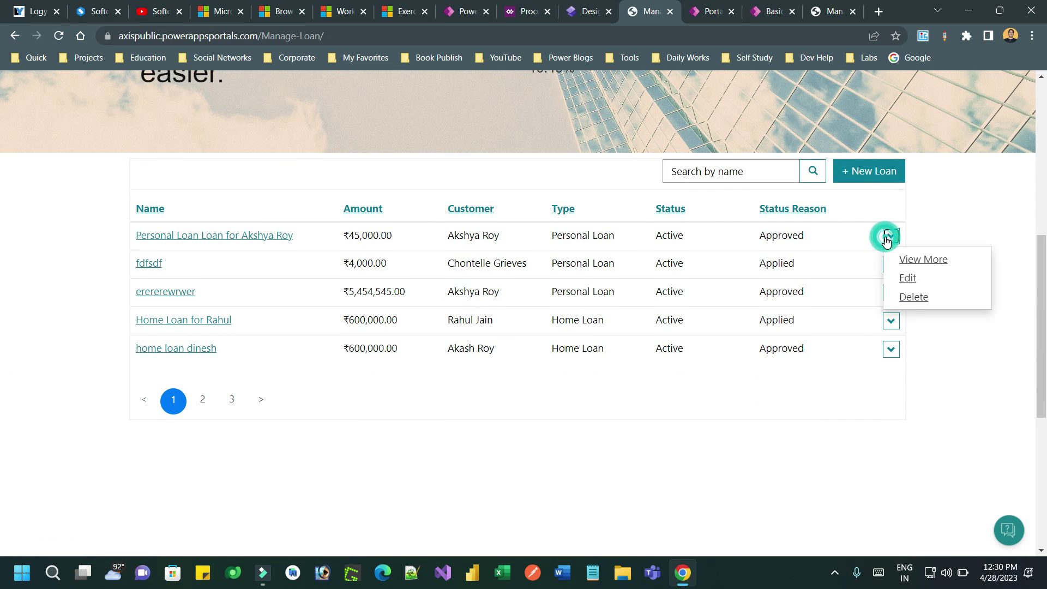
click(930, 262)
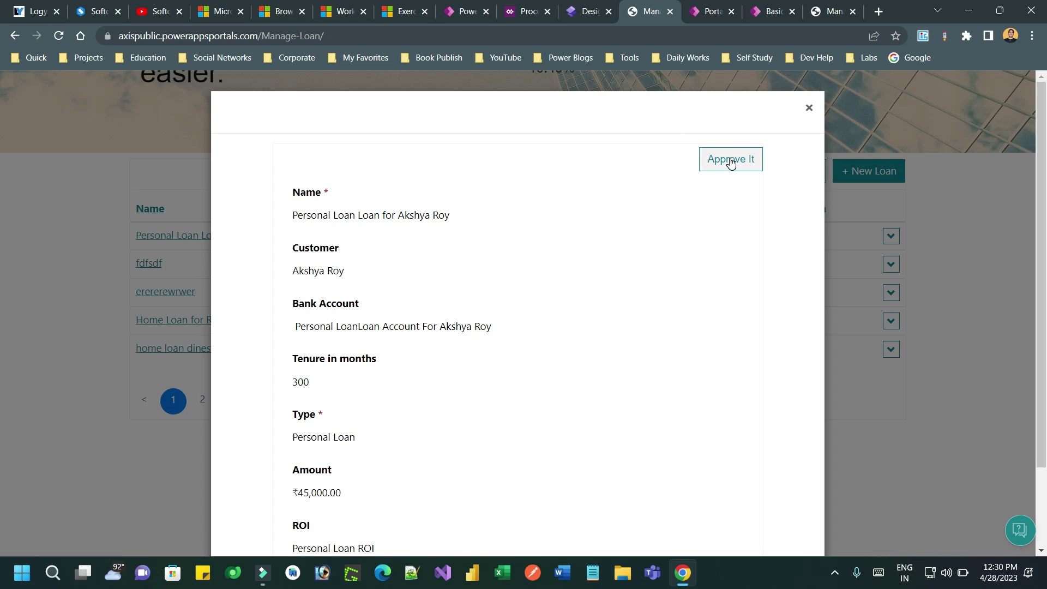
- Set the workflow action's Button Css Class to ".btn .btn-primary" in the read-only loan basic form and save it
click(705, 15)
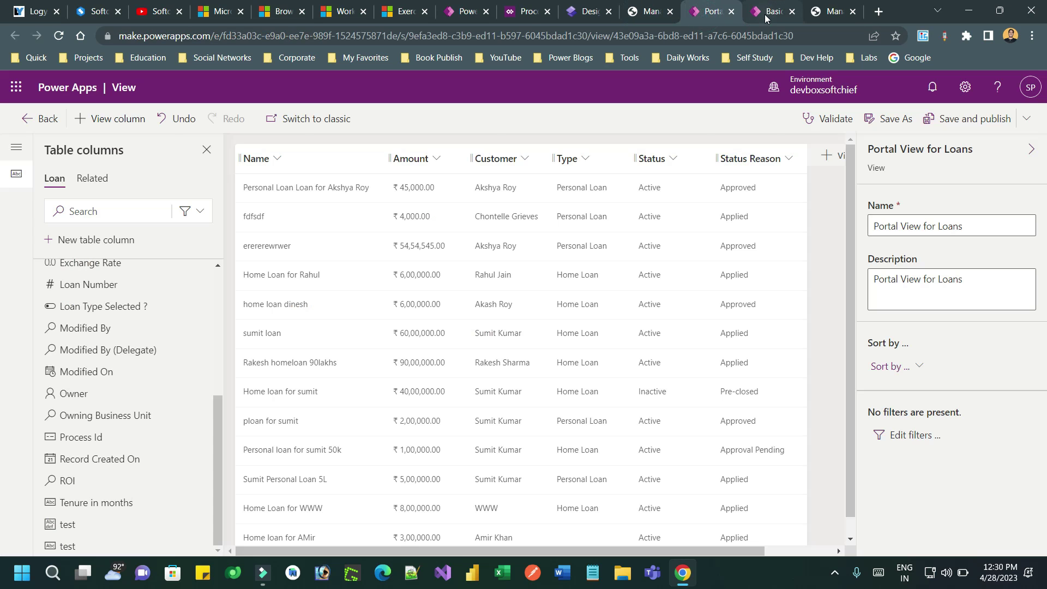
click(766, 18)
scroll(385, 287, down, 6)
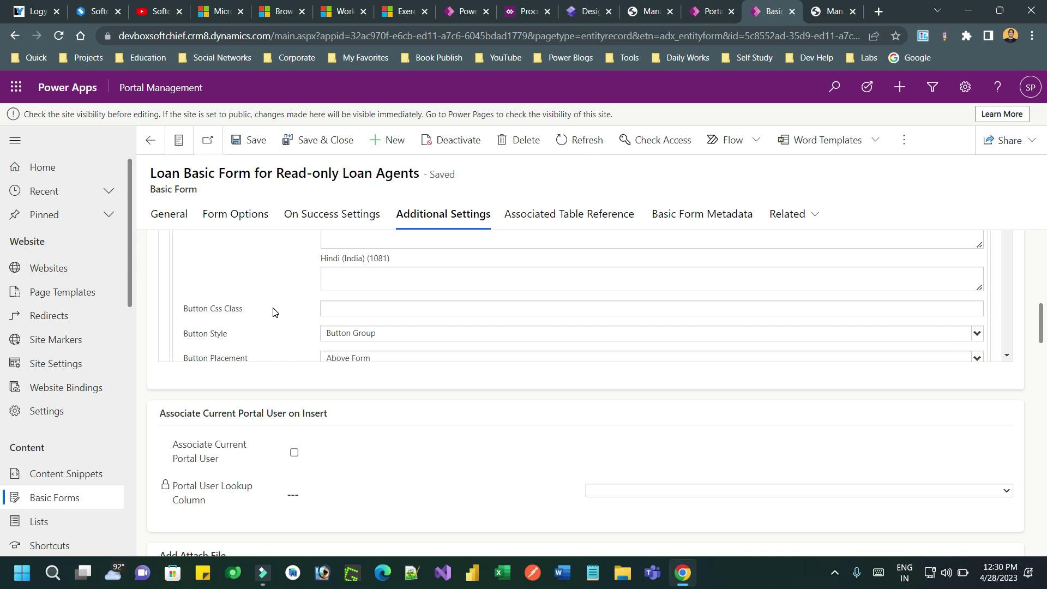
click(349, 309)
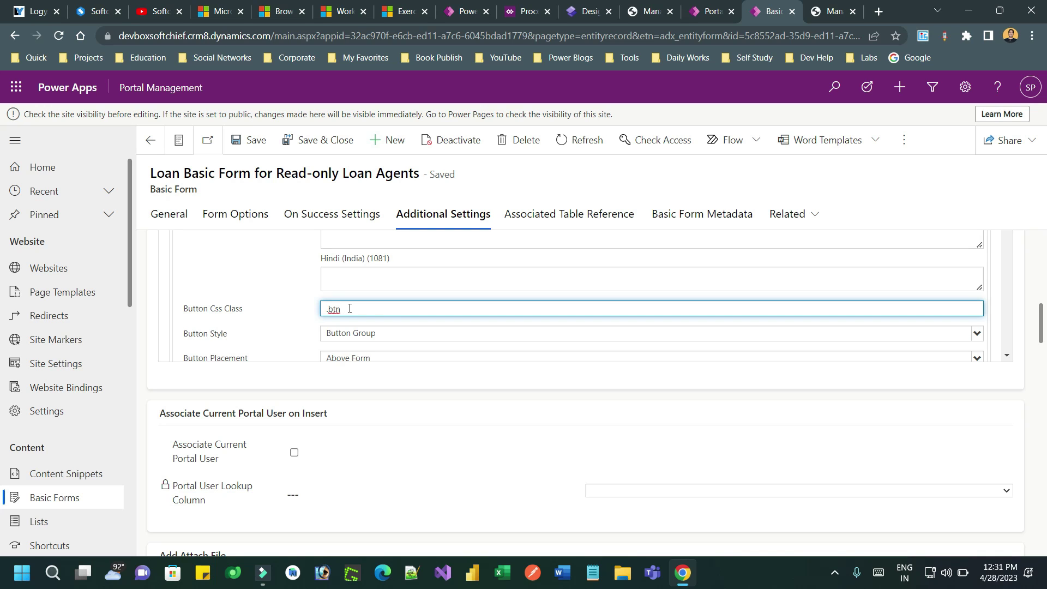
text(-primaryp)
click(240, 140)
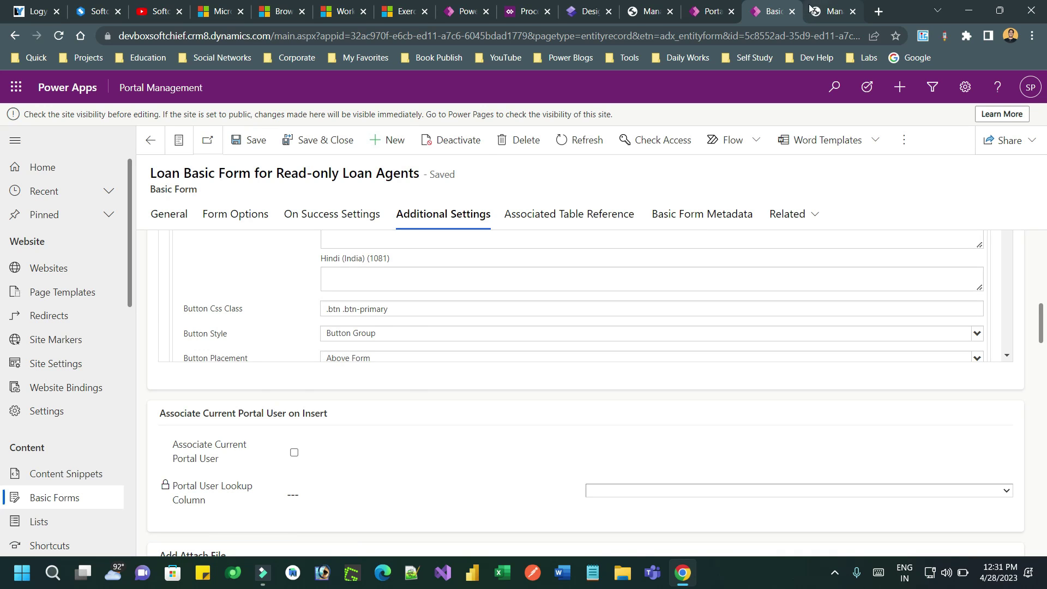
- Sync the site with the new button class and reopen the portal preview
click(588, 12)
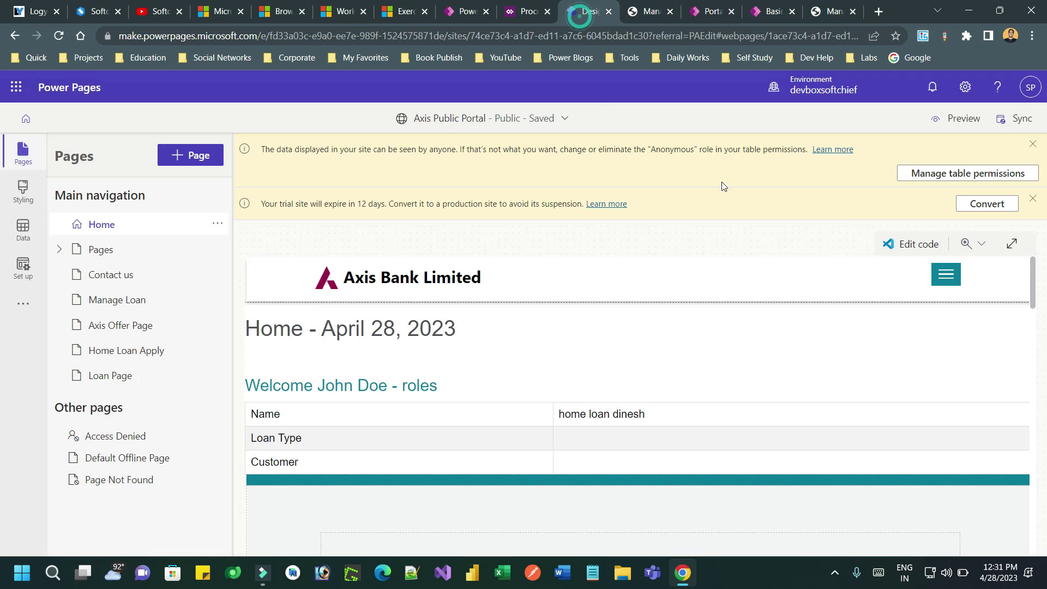
click(1013, 135)
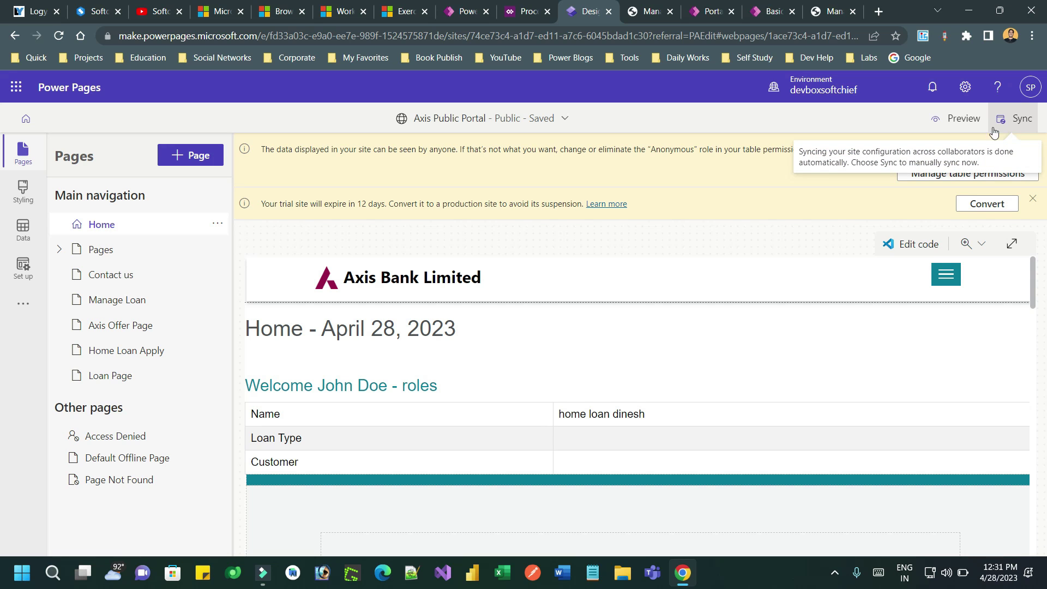
click(951, 124)
click(939, 147)
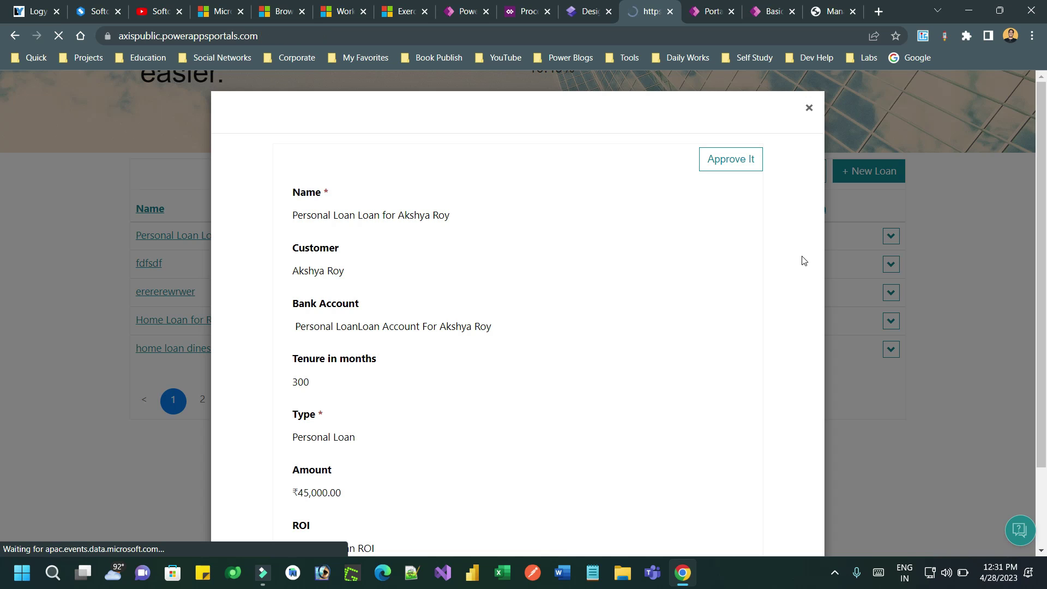
- Check the Approve It button's styling in the first loan's read-only details on the Manage Loan page, and close the details
scroll(802, 261, up, 6)
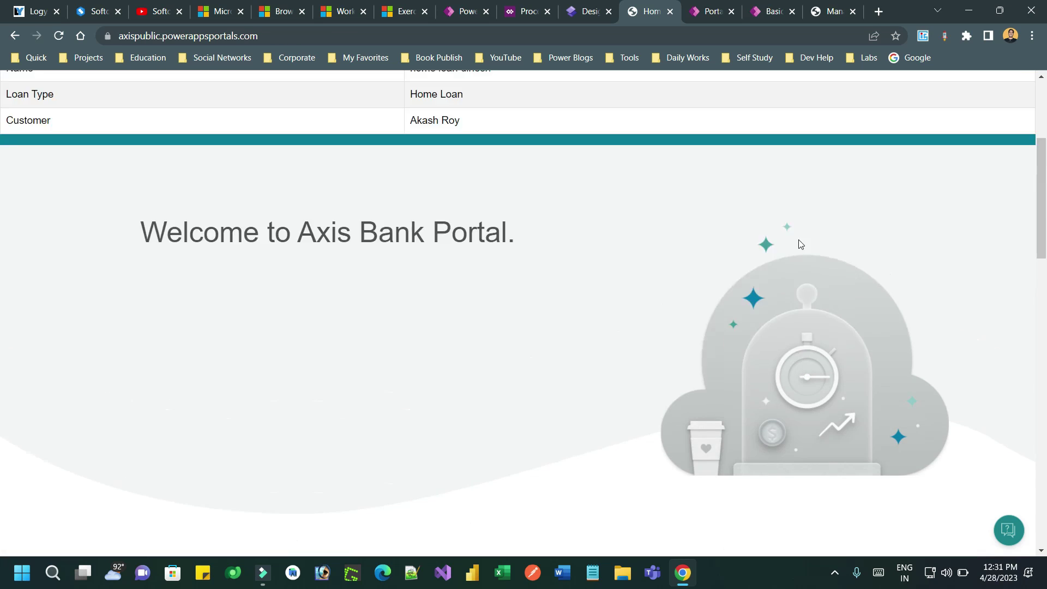
click(599, 91)
click(596, 159)
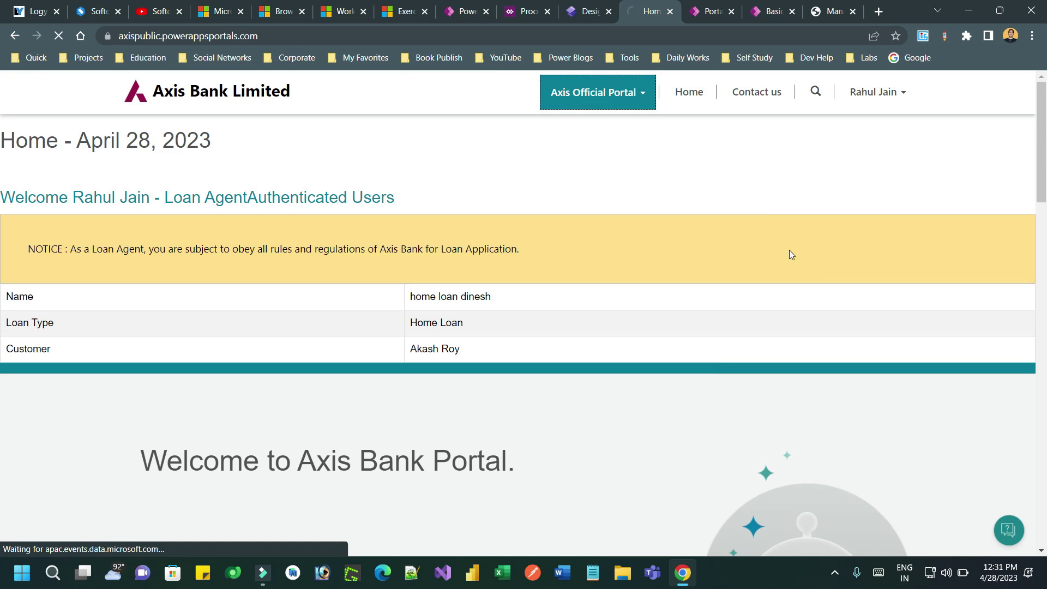
scroll(807, 235, down, 1)
scroll(804, 262, down, 9)
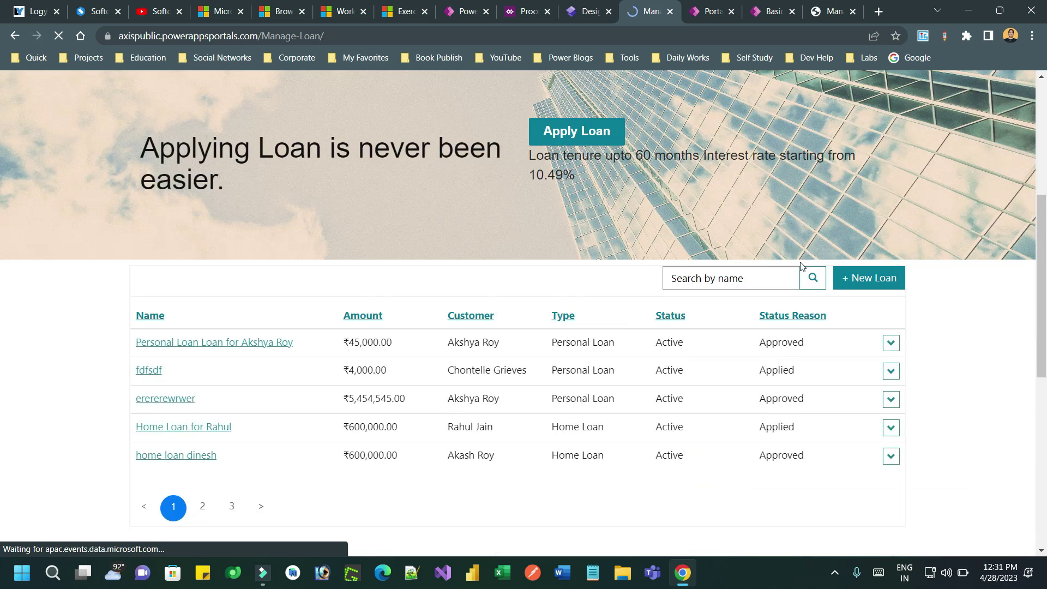
click(891, 139)
click(935, 173)
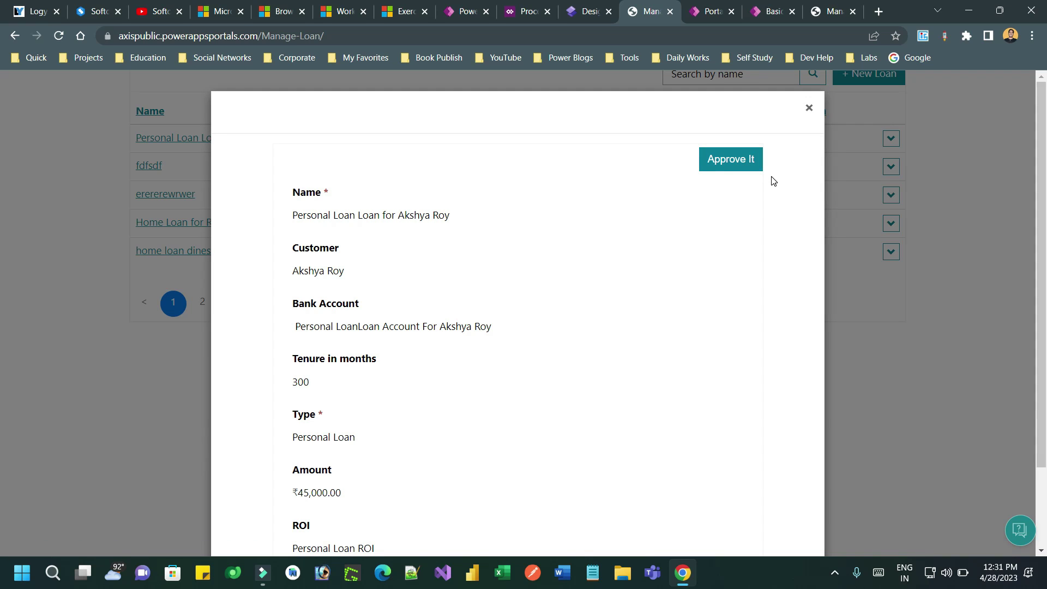
click(709, 163)
click(809, 108)
- Open the first loan's edit form, inspect its available actions, and close the form without running any
click(891, 139)
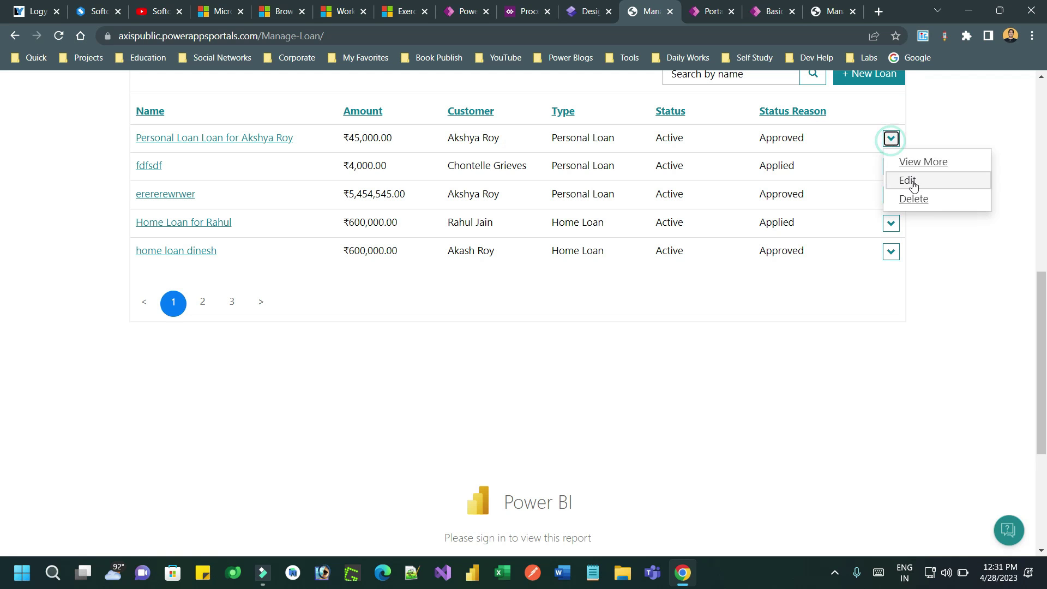
click(911, 180)
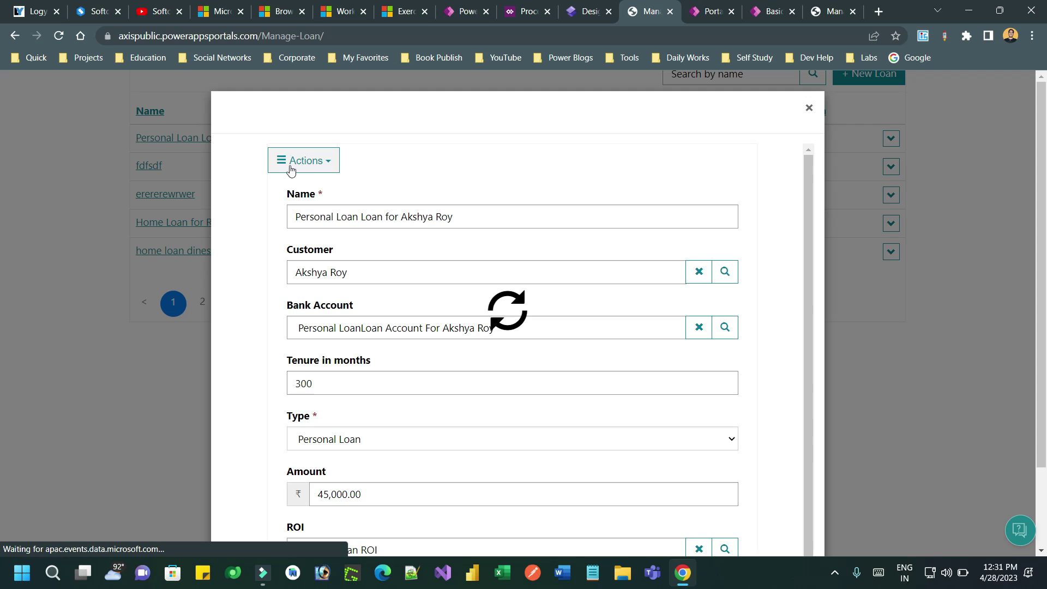
click(310, 161)
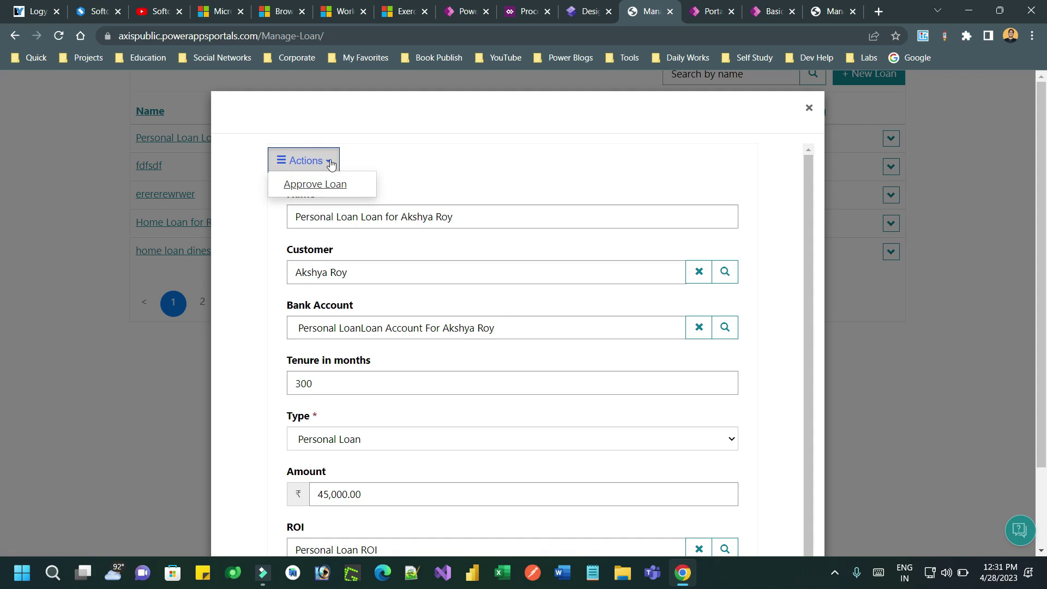
click(328, 160)
click(809, 109)
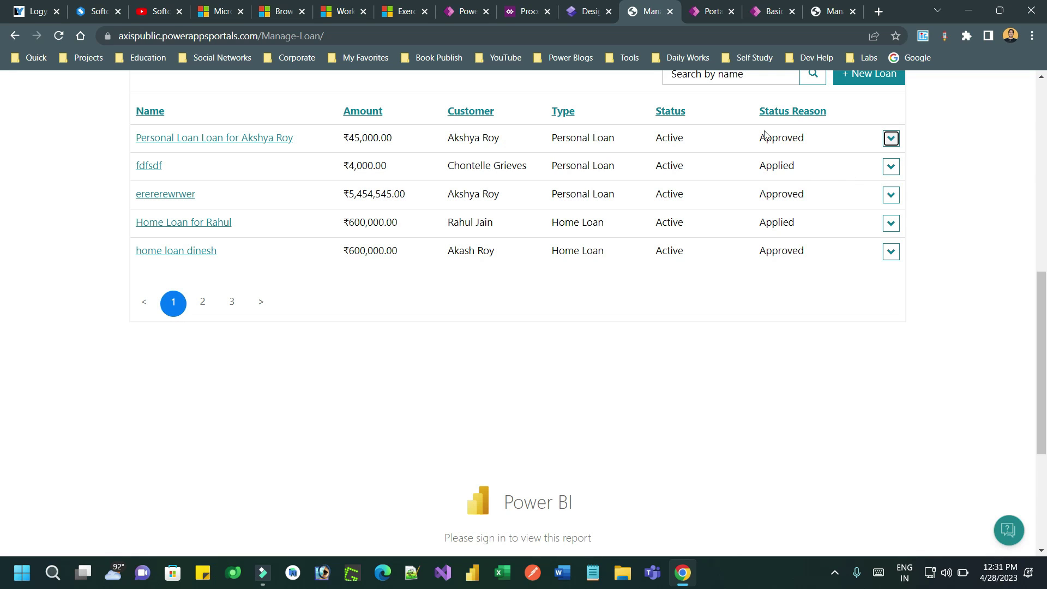
- Start the Approve It action from the first loan's read-only details, cancel the workflow confirmation, and close the details
click(891, 140)
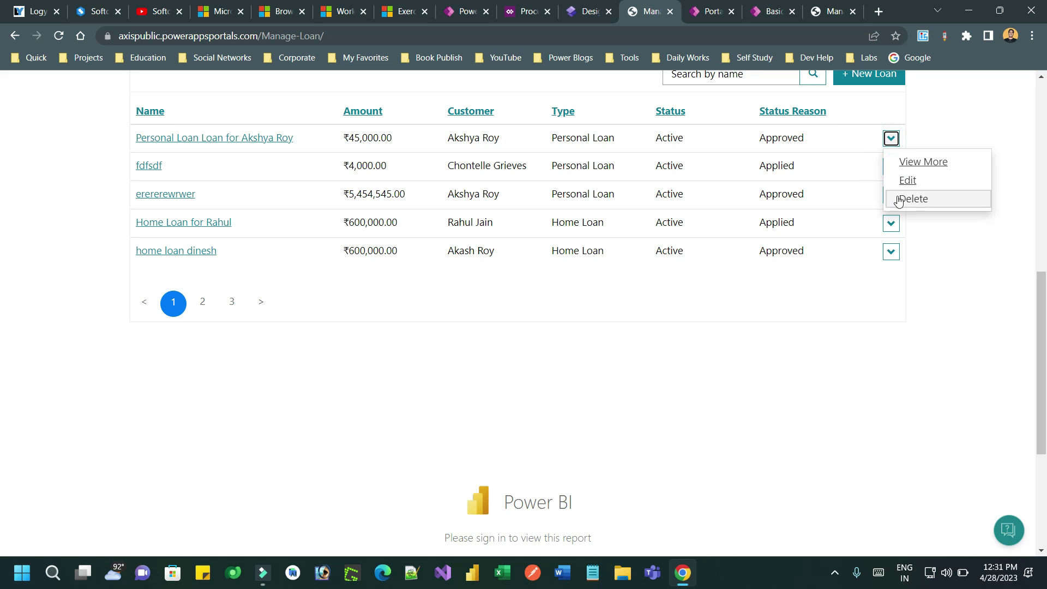
click(932, 163)
click(723, 165)
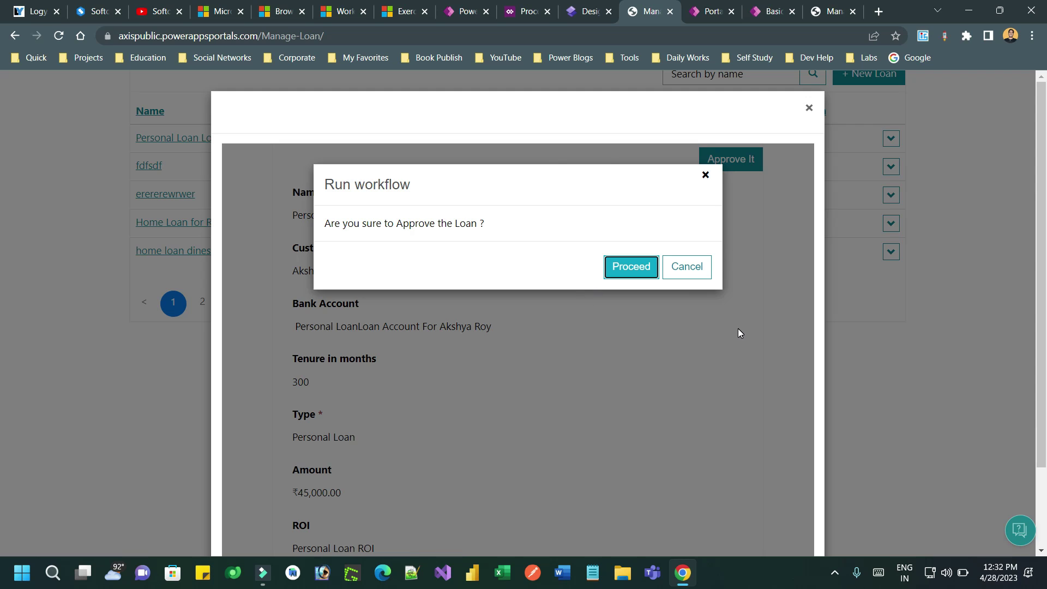
click(686, 267)
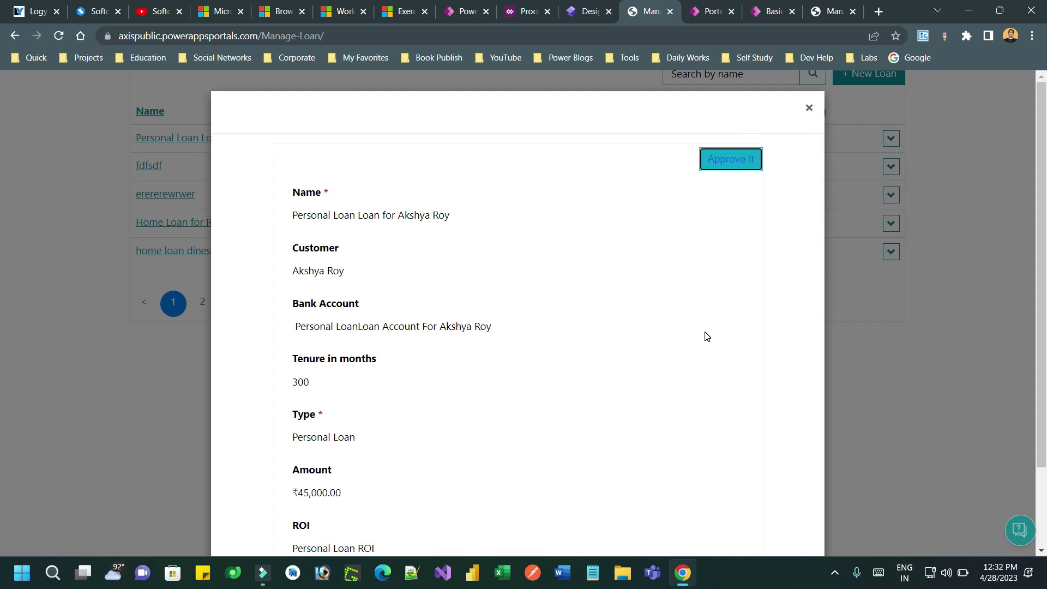
scroll(705, 337, down, 2)
scroll(705, 336, up, 2)
click(809, 108)
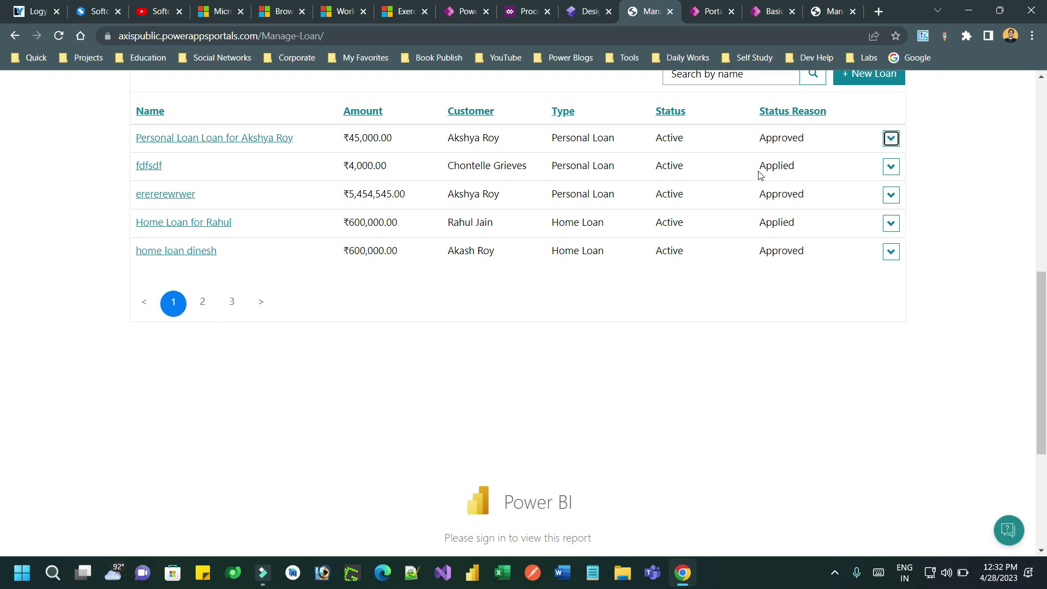
- Run the Approve It action from the read-only details of the Applied loan fdfsdf, and proceed with the workflow
double_click(758, 164)
click(808, 162)
click(891, 167)
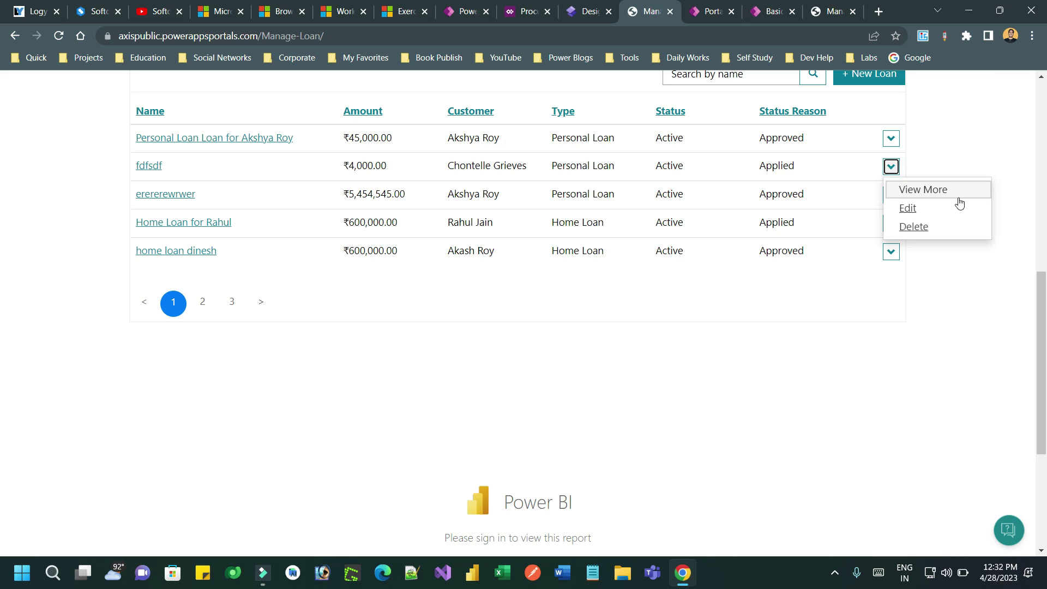
click(906, 191)
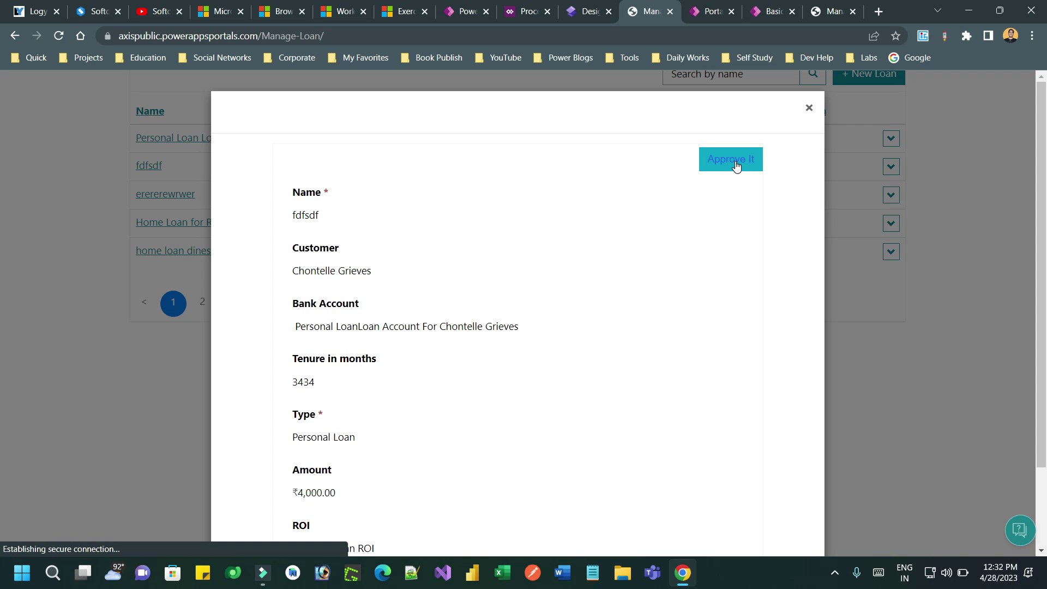
click(736, 162)
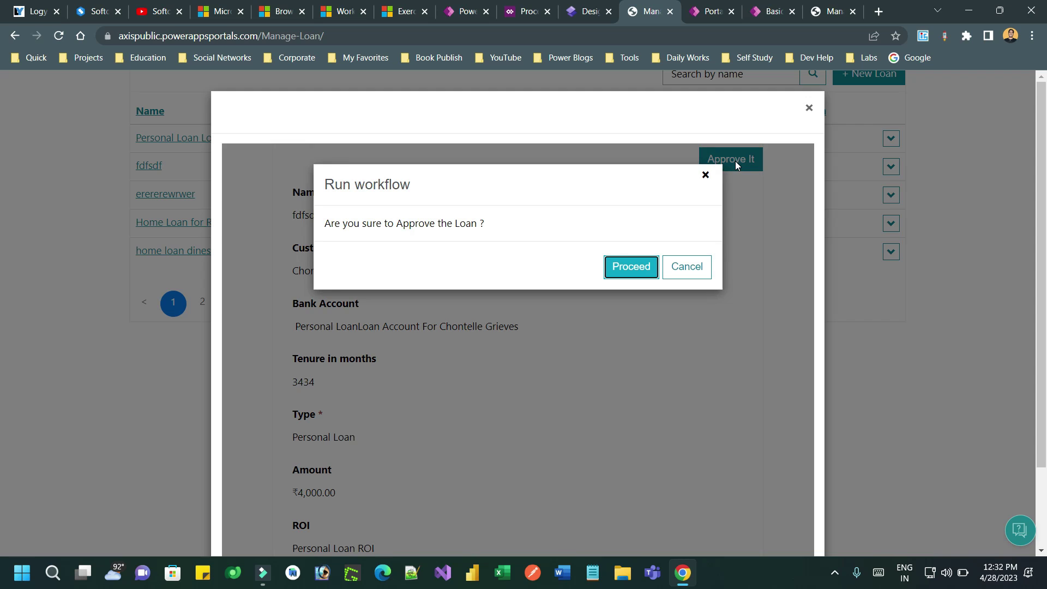
click(631, 267)
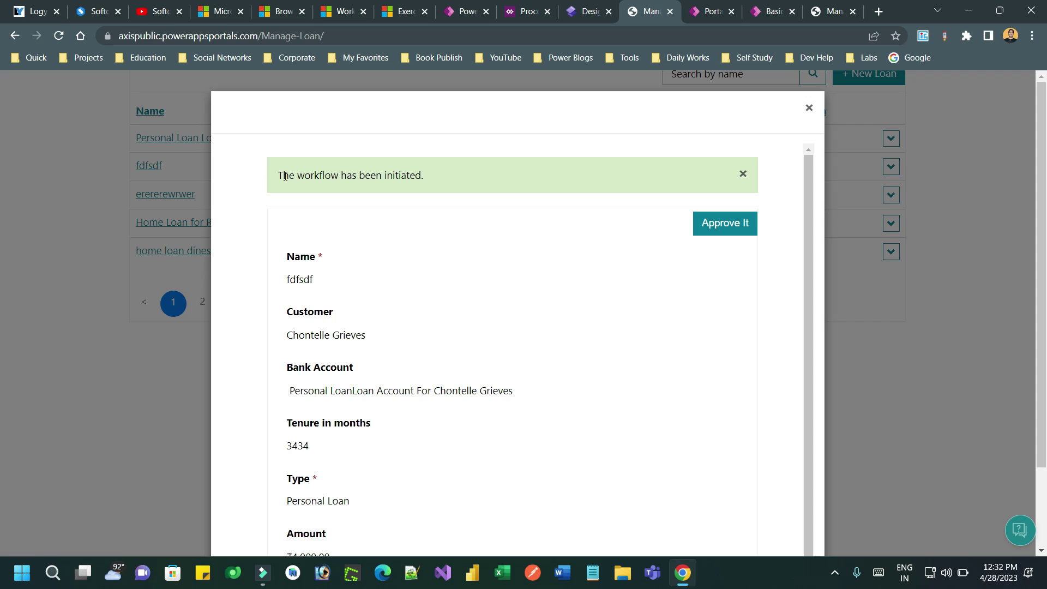
- Review and close the fdfsdf loan's details, and reload the Manage Loan page to check that loan's status reason
drag(299, 175, 496, 176)
click(496, 175)
scroll(533, 174, down, 3)
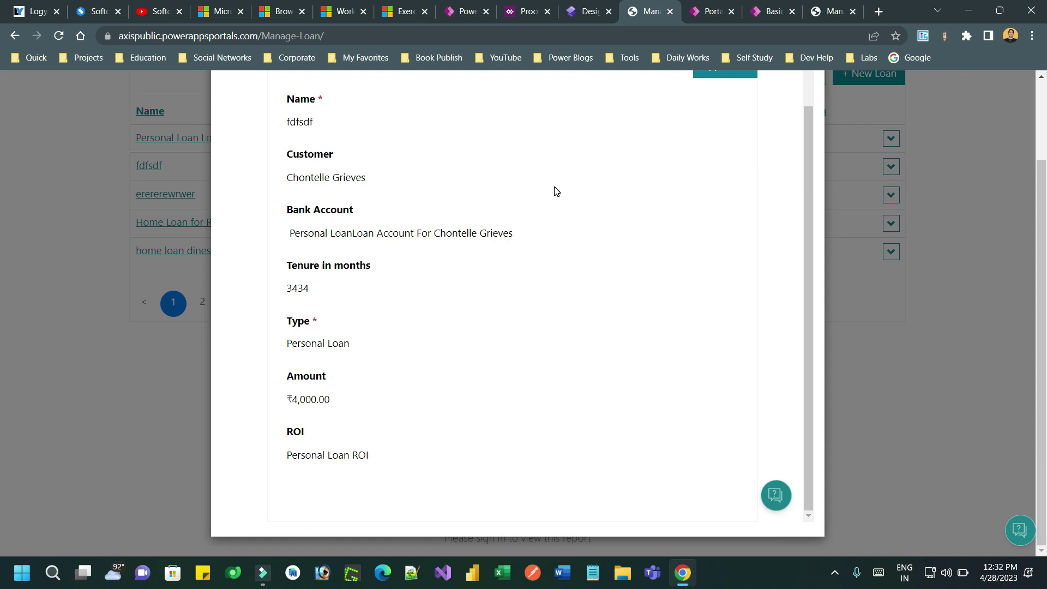
scroll(556, 191, up, 1)
scroll(811, 182, up, 2)
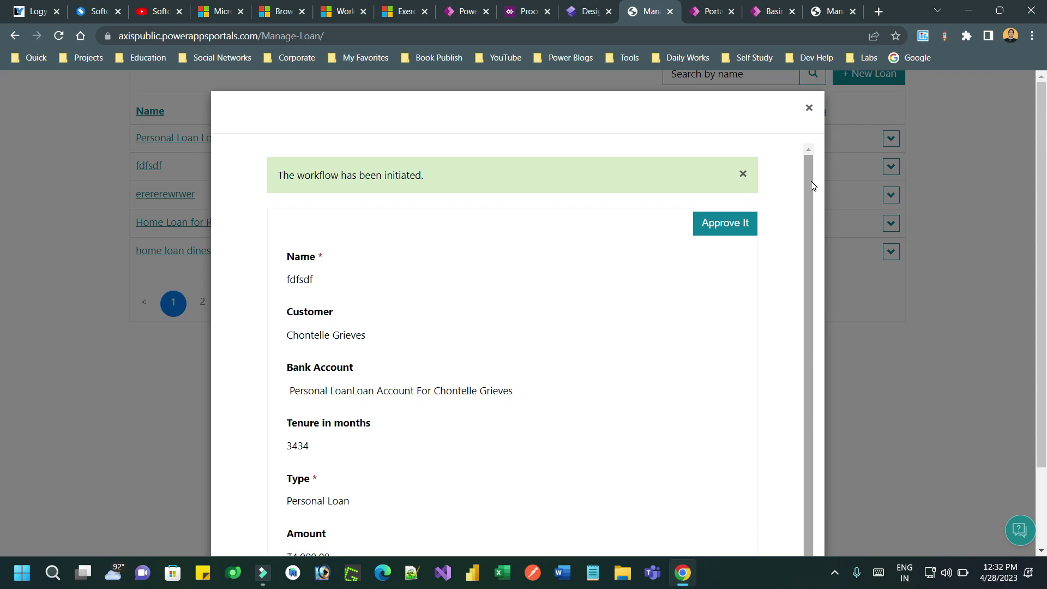
click(811, 108)
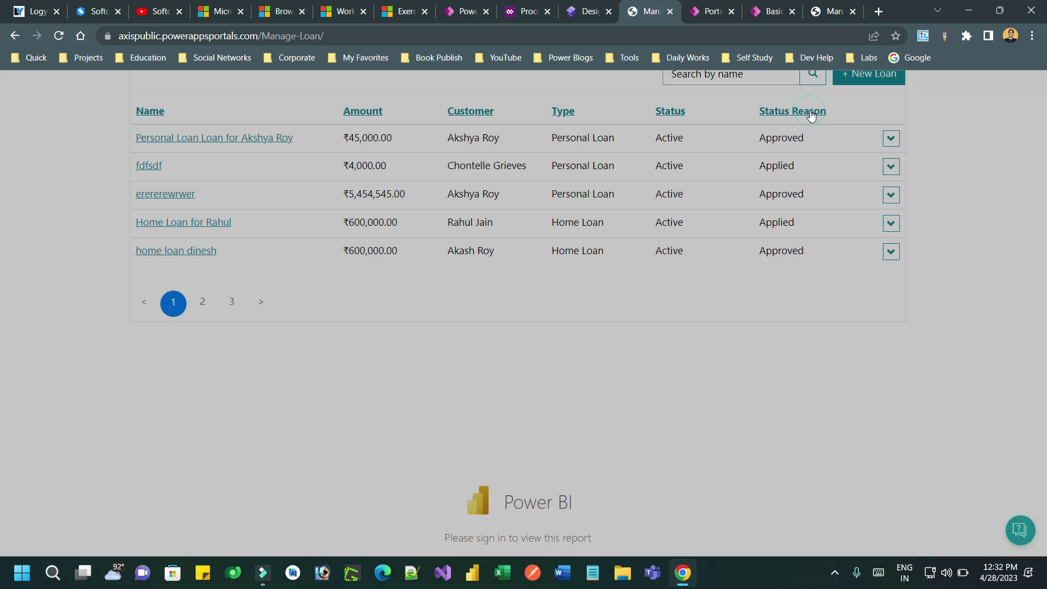
click(950, 348)
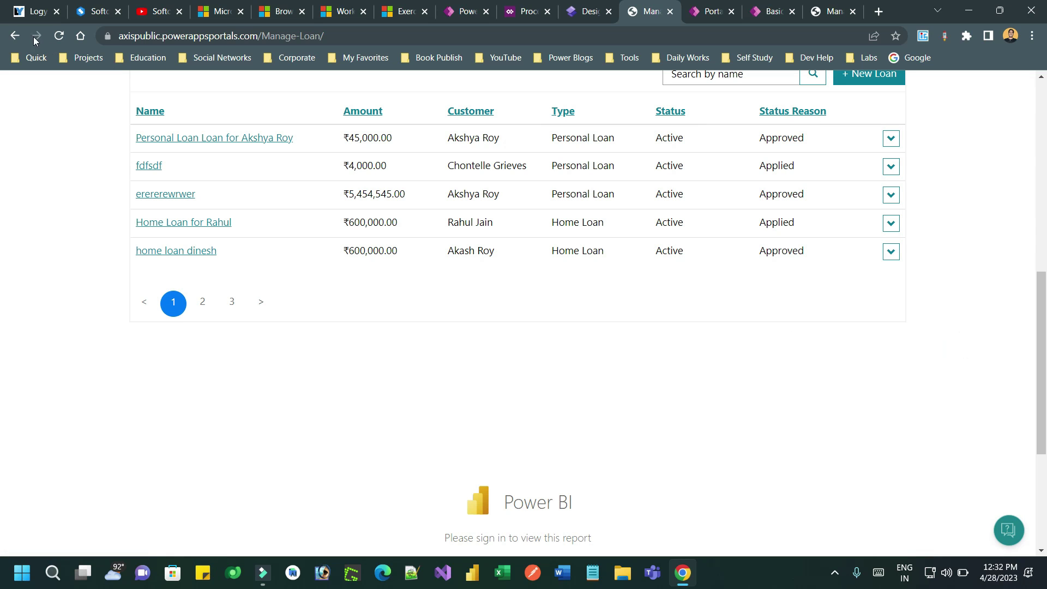
click(63, 34)
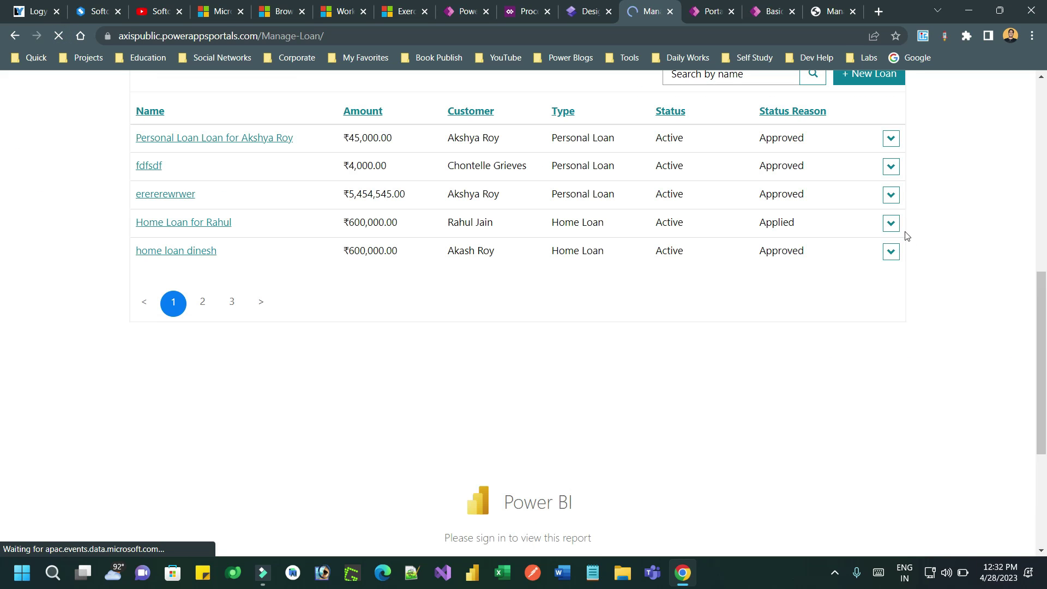
drag(753, 167, 836, 167)
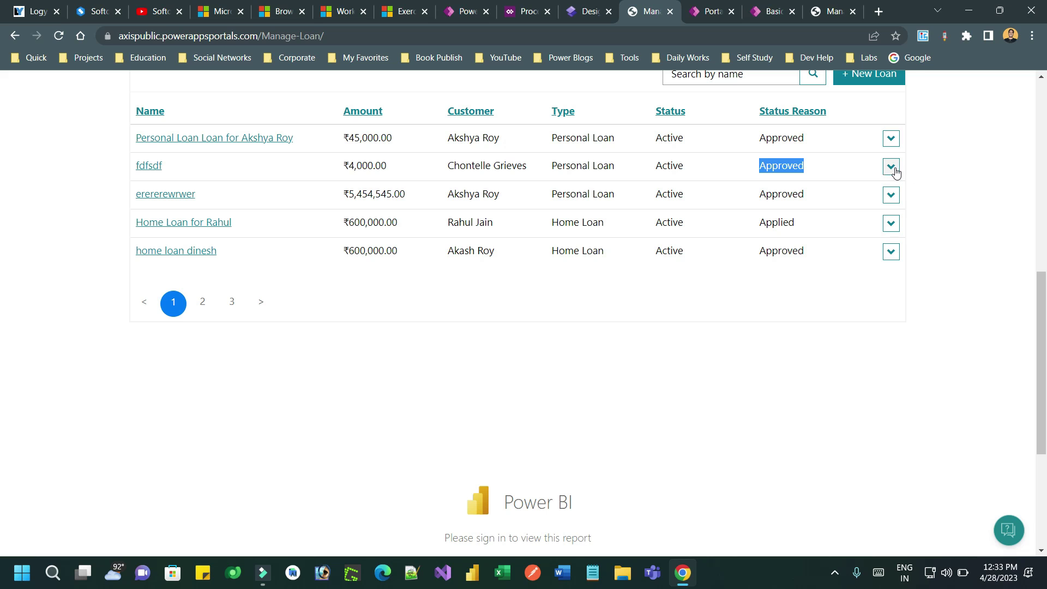
click(707, 10)
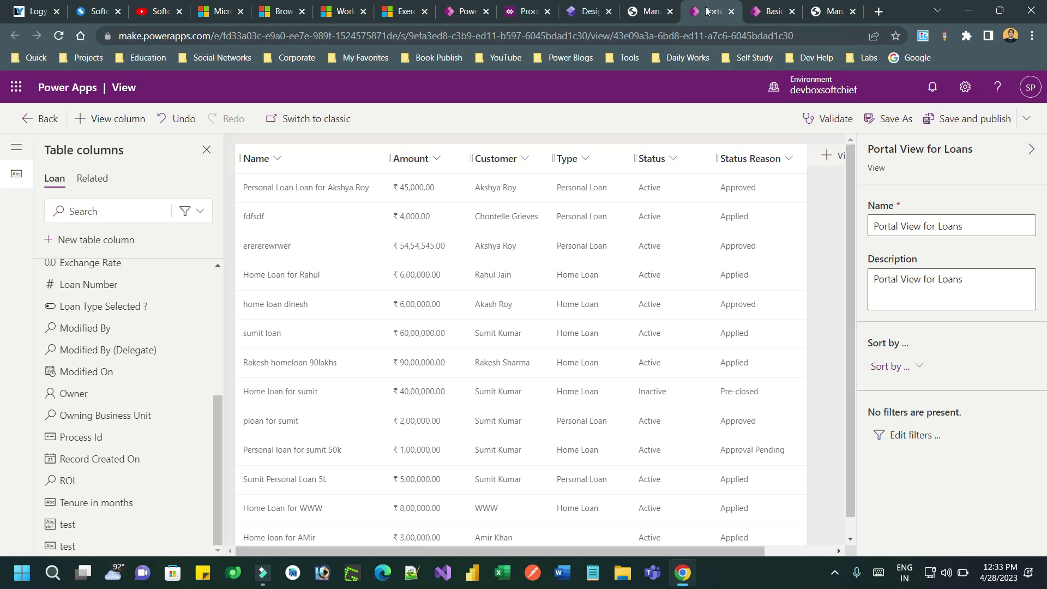
click(650, 12)
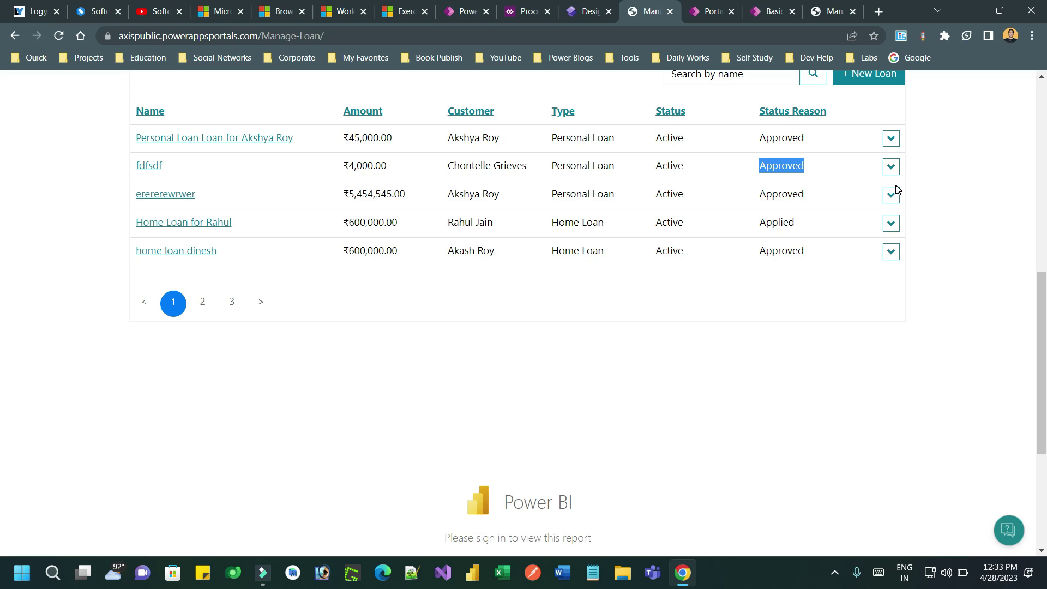
click(890, 223)
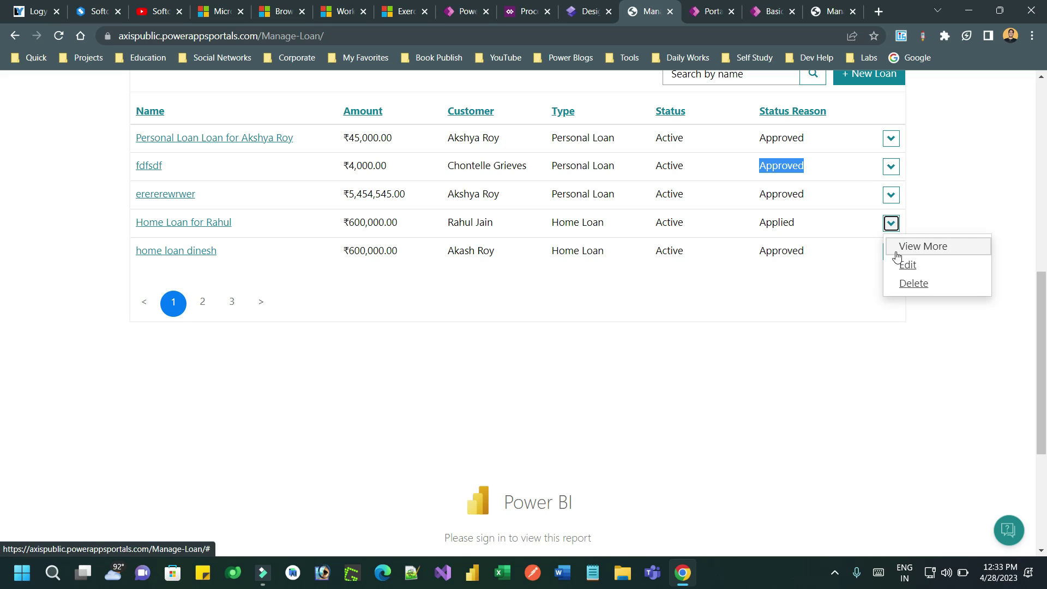
- In the read-only loan agents' basic form, set the workflow action's button style to Drop-down, clear its CSS class, and save
click(772, 11)
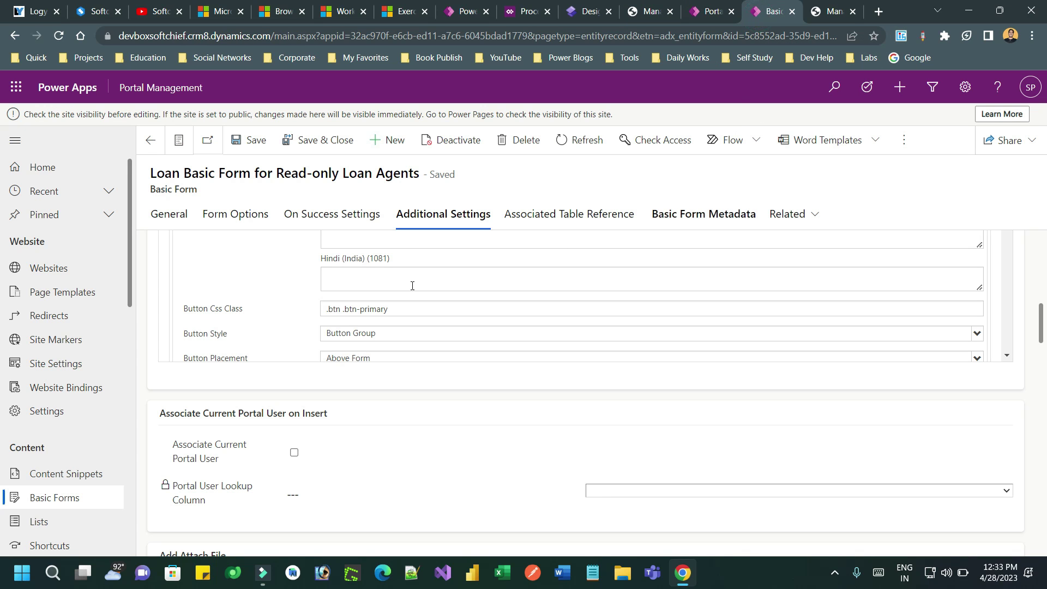
click(412, 343)
click(387, 316)
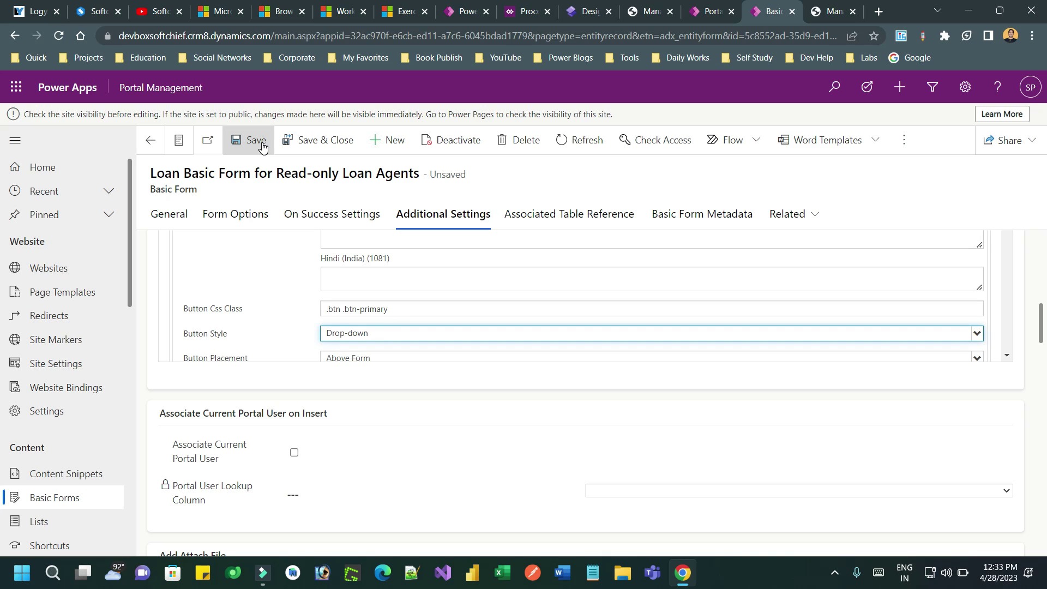
click(410, 309)
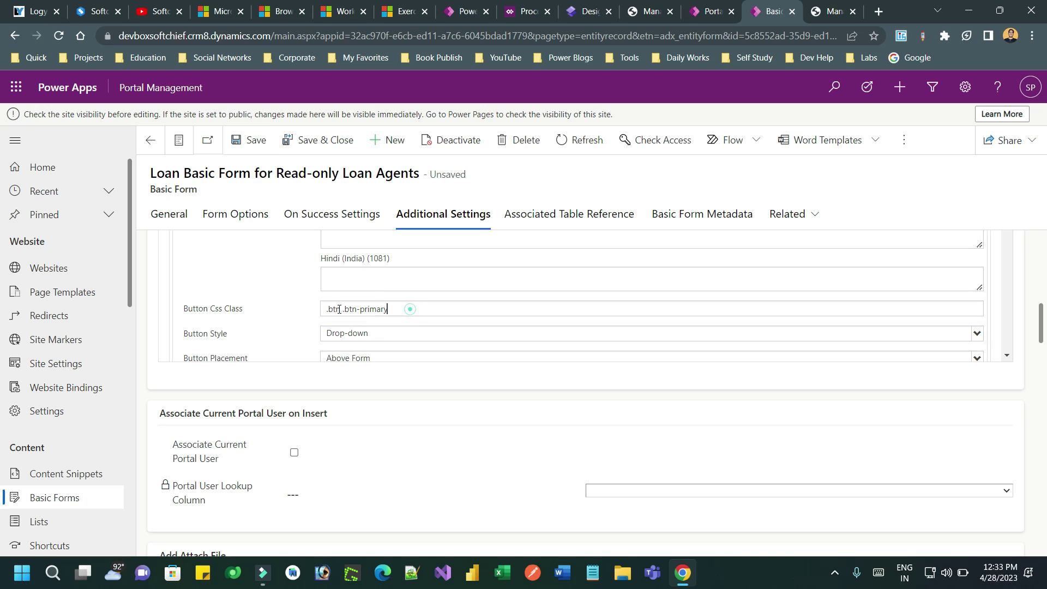
key(Delete)
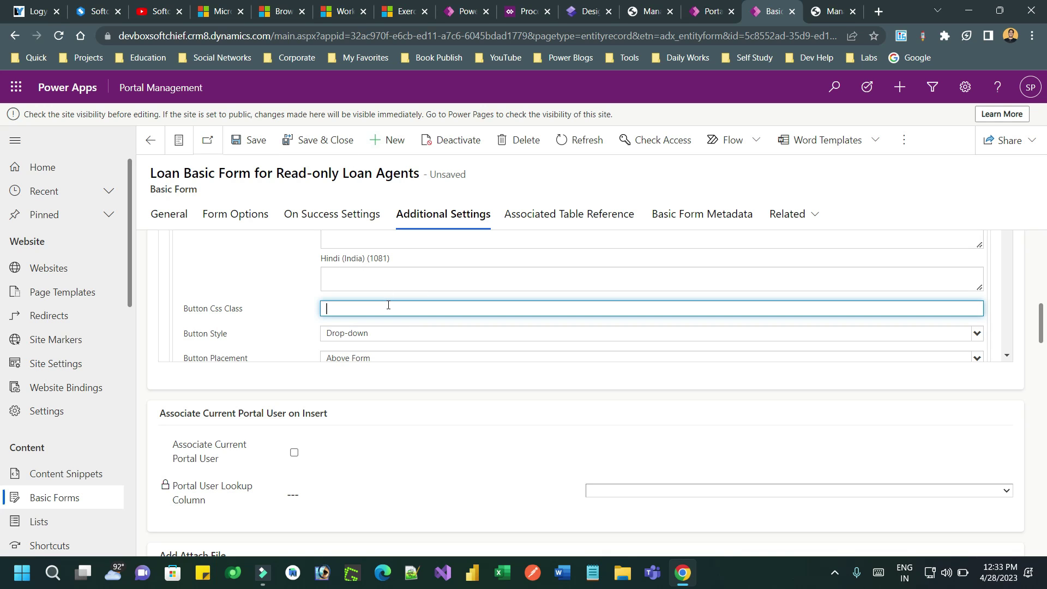
click(256, 140)
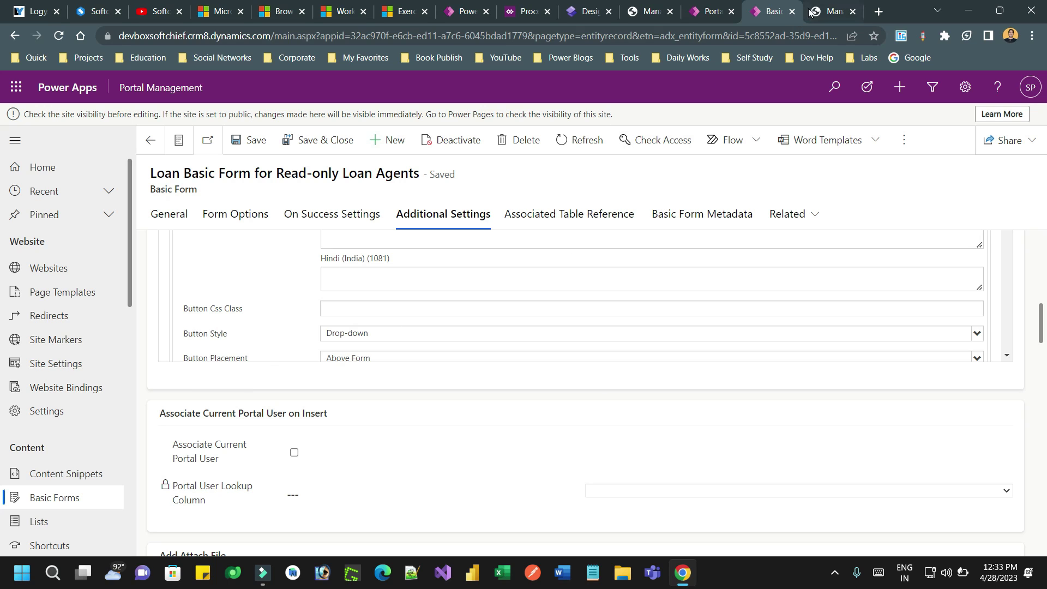
- Sync the site with the new button style and open the Manage Loan page in the portal preview
click(586, 11)
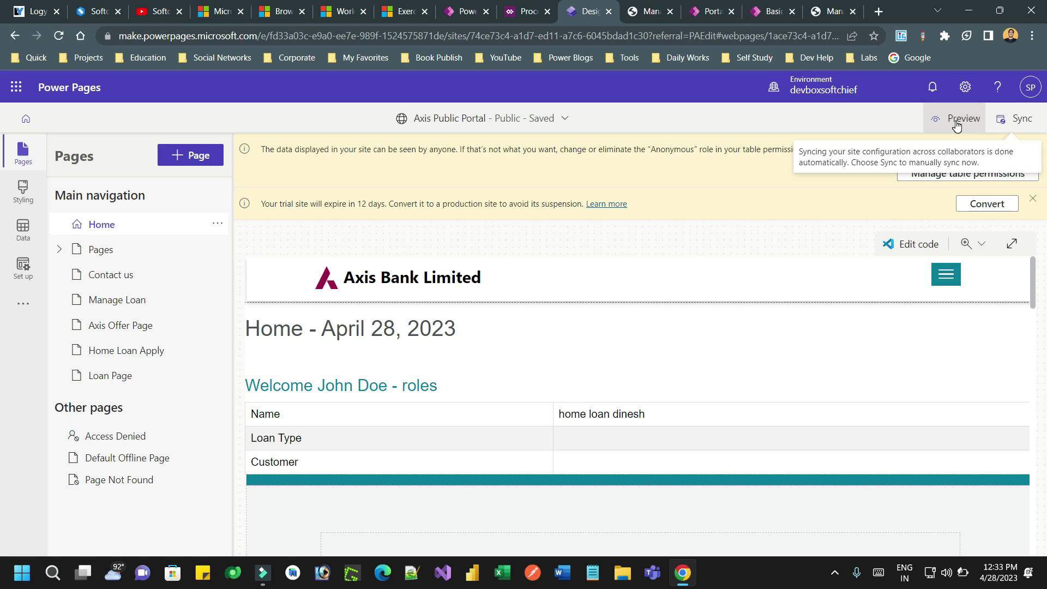
click(956, 121)
click(943, 157)
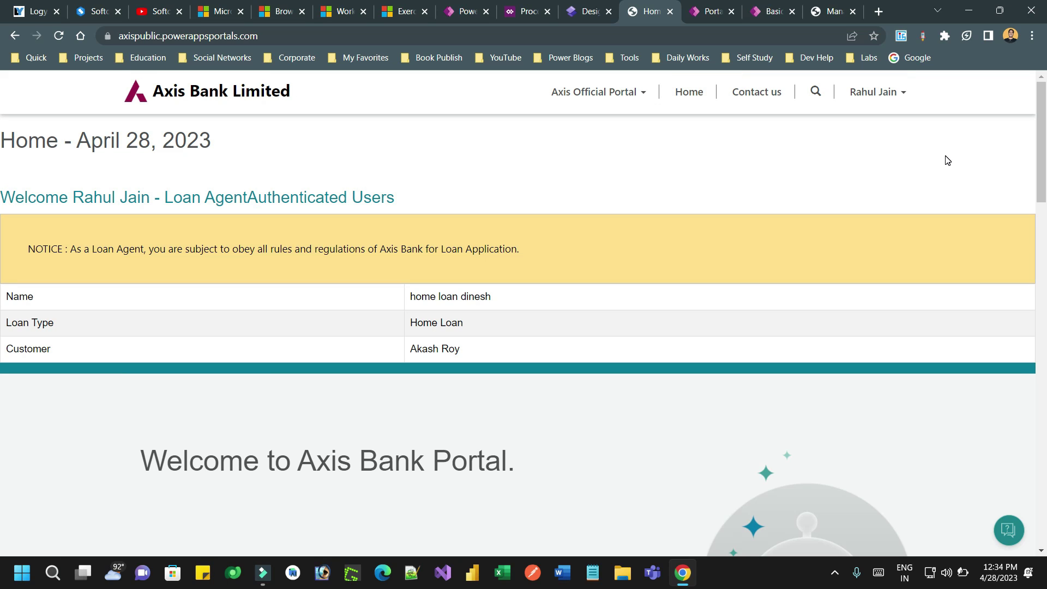
click(598, 99)
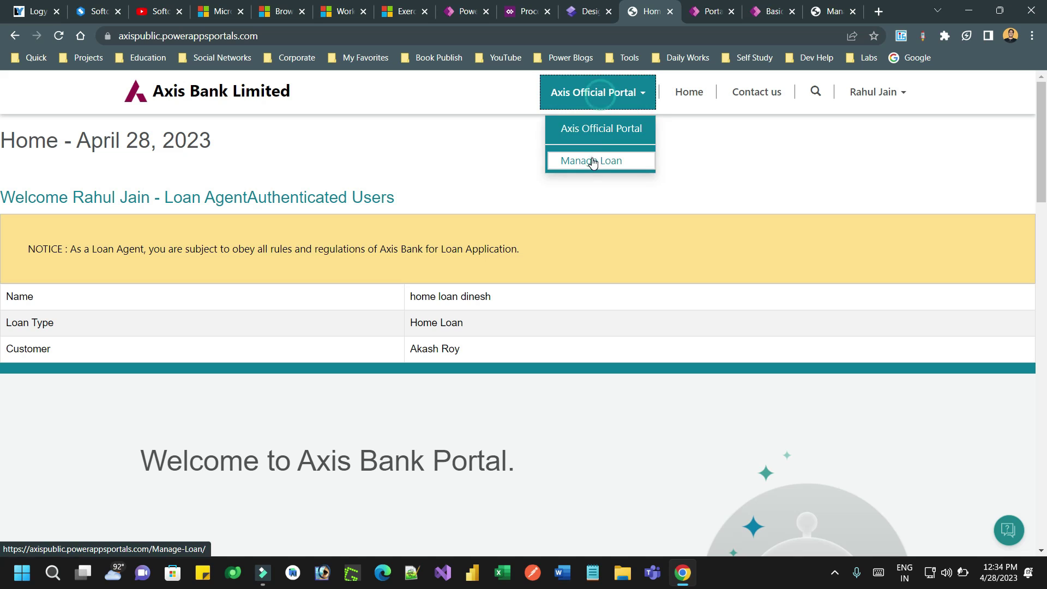
click(592, 161)
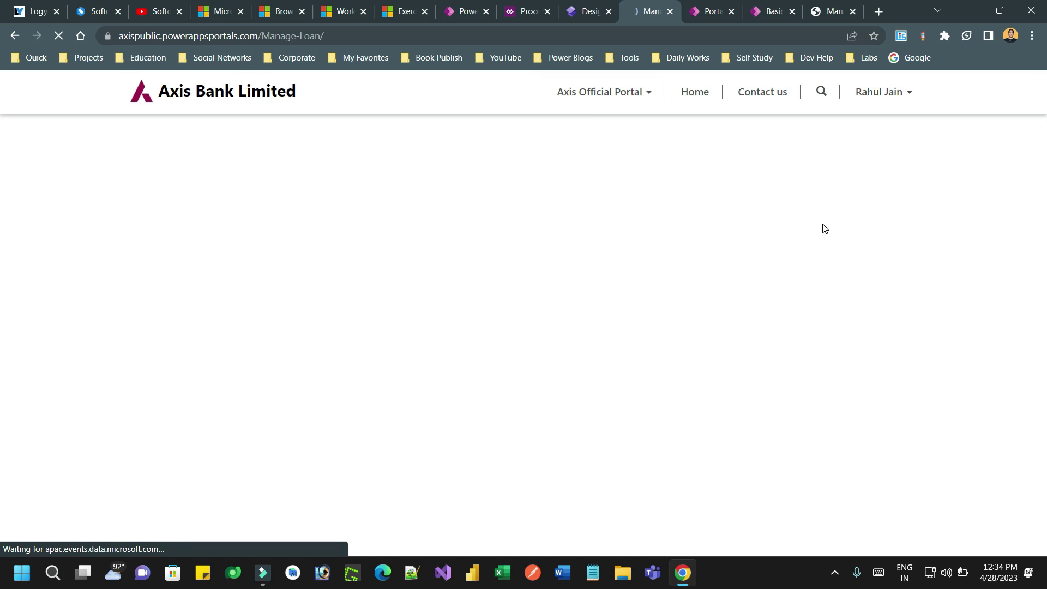
scroll(824, 226, down, 8)
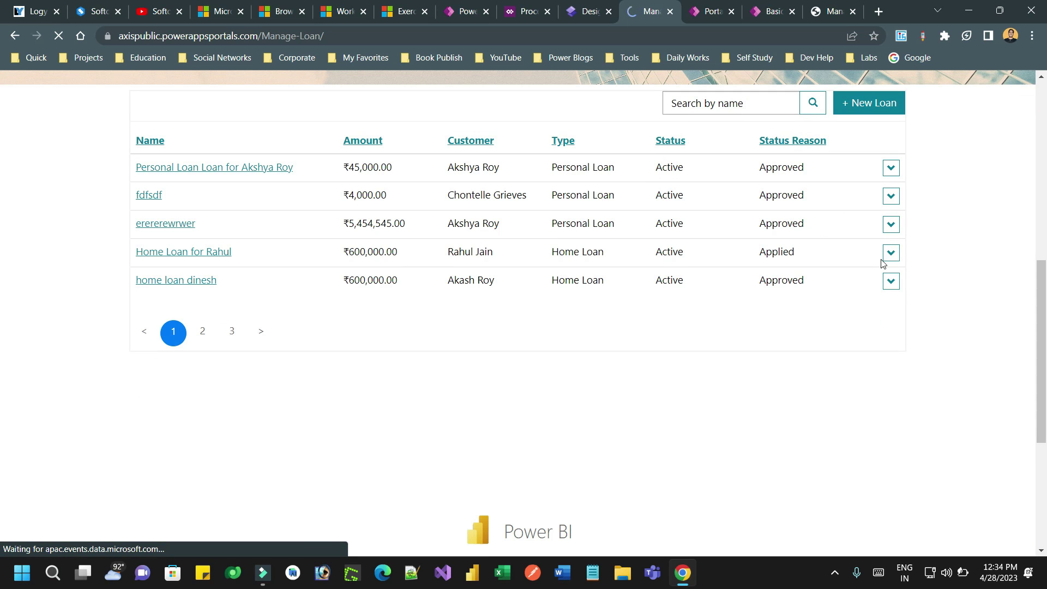
- Run Approve It from the actions drop-down in the Applied home loan's read-only details, and proceed with the workflow
click(891, 253)
click(941, 284)
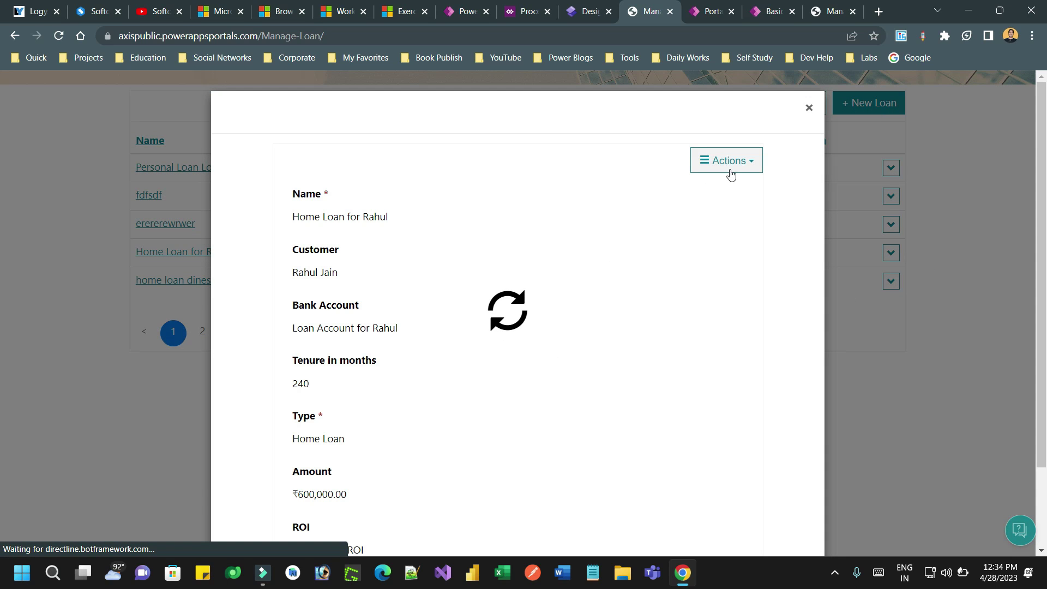
click(752, 168)
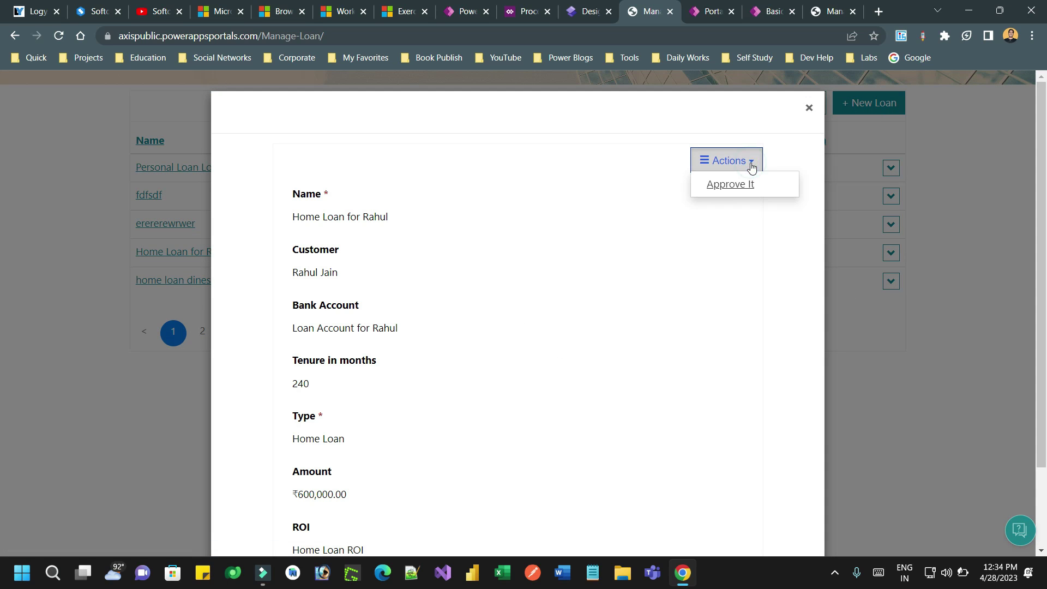
click(749, 190)
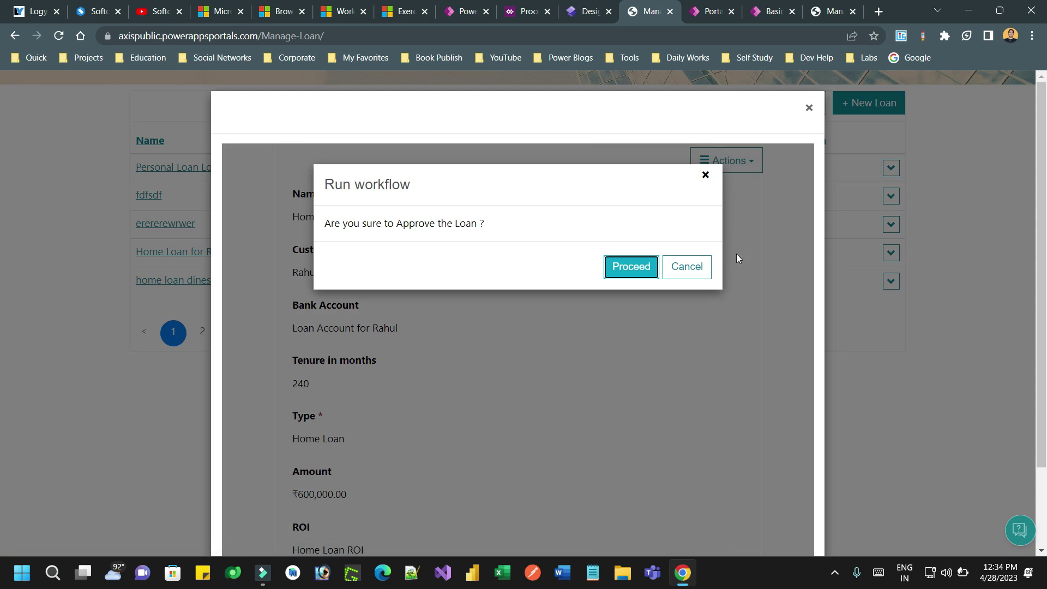
click(644, 273)
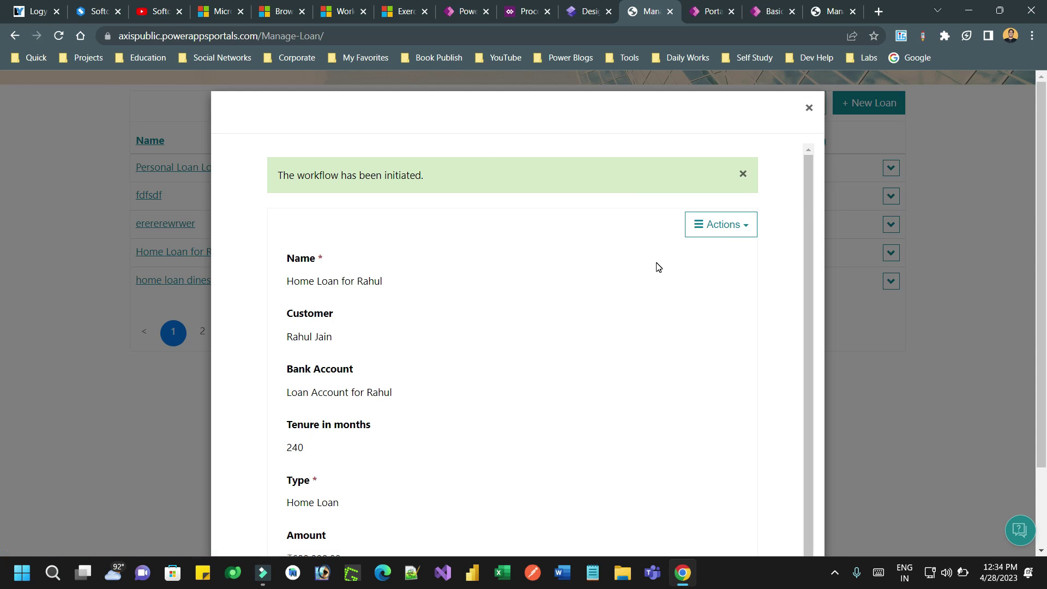
- Review the workflow message in the home loan's read-only details and close the details
scroll(658, 267, down, 1)
scroll(659, 267, up, 1)
drag(280, 174, 550, 168)
click(552, 166)
scroll(635, 282, down, 1)
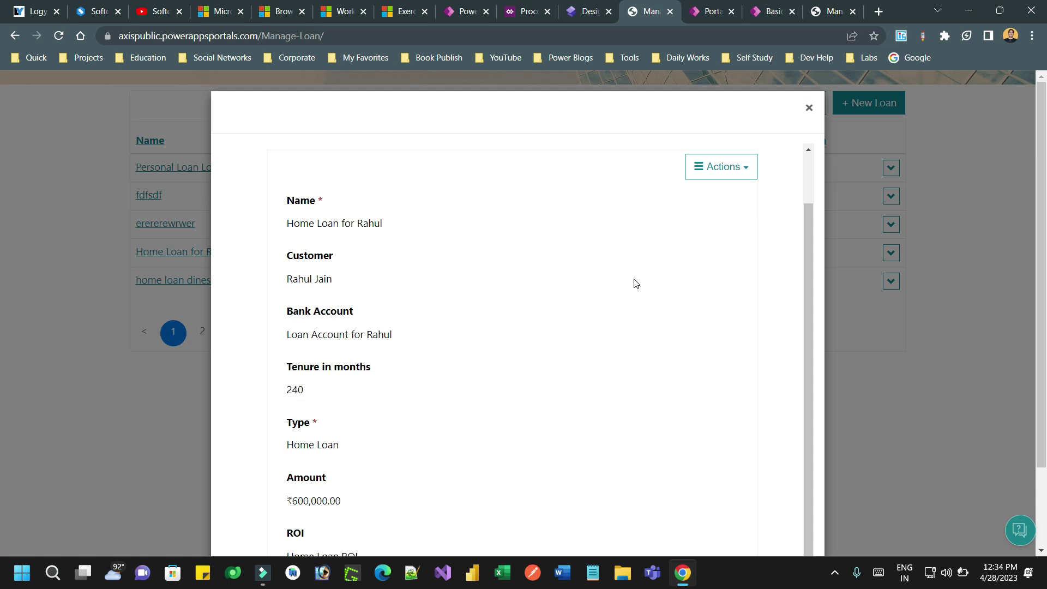
scroll(636, 282, up, 1)
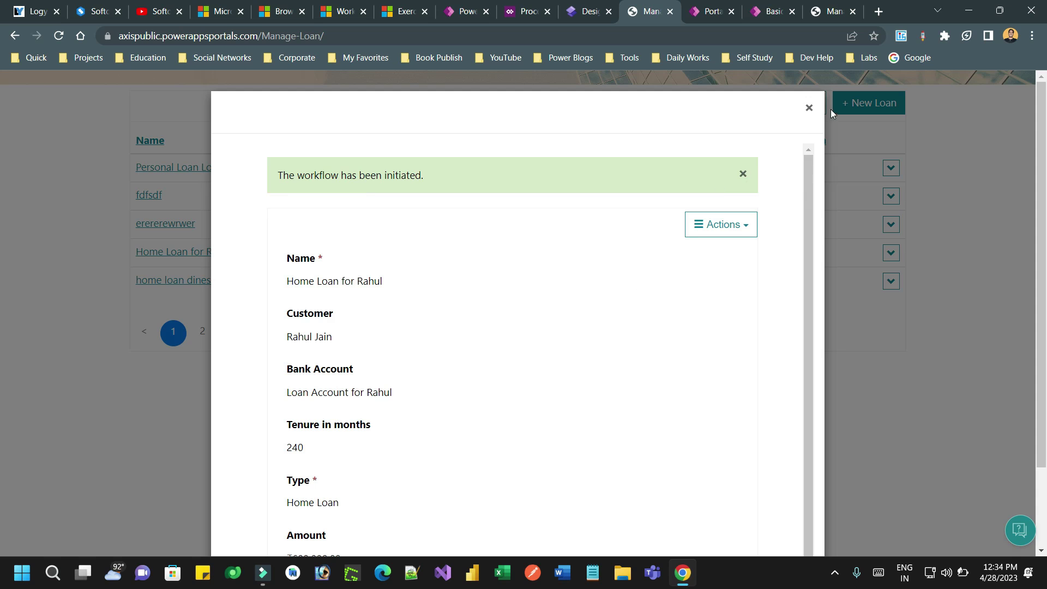
click(809, 107)
click(847, 425)
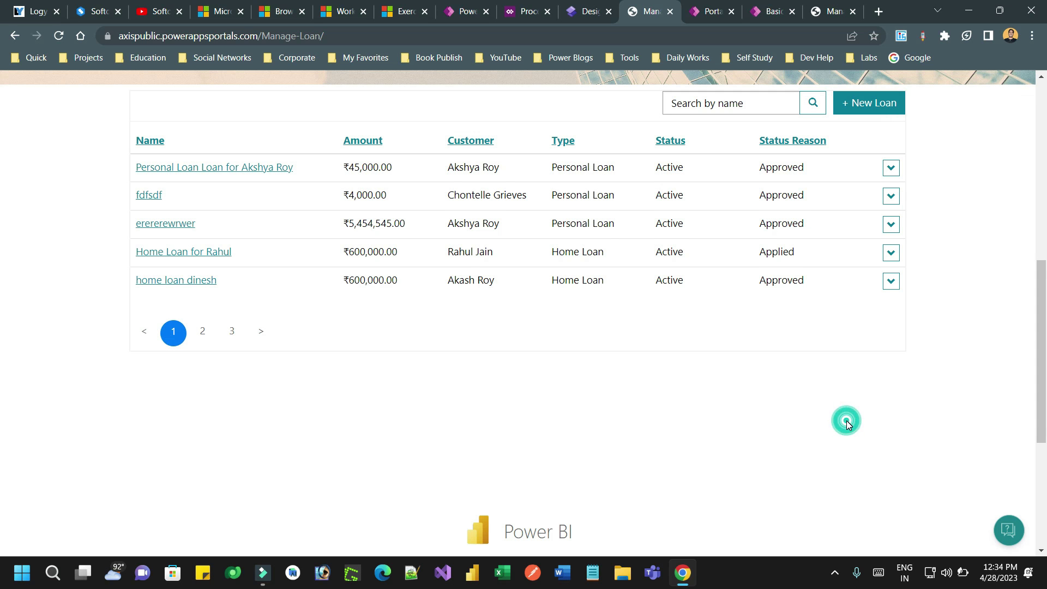
- Review the Approve Loan workflow action's settings in the additional settings of the read-only loan agents' basic form
scroll(848, 425, up, 1)
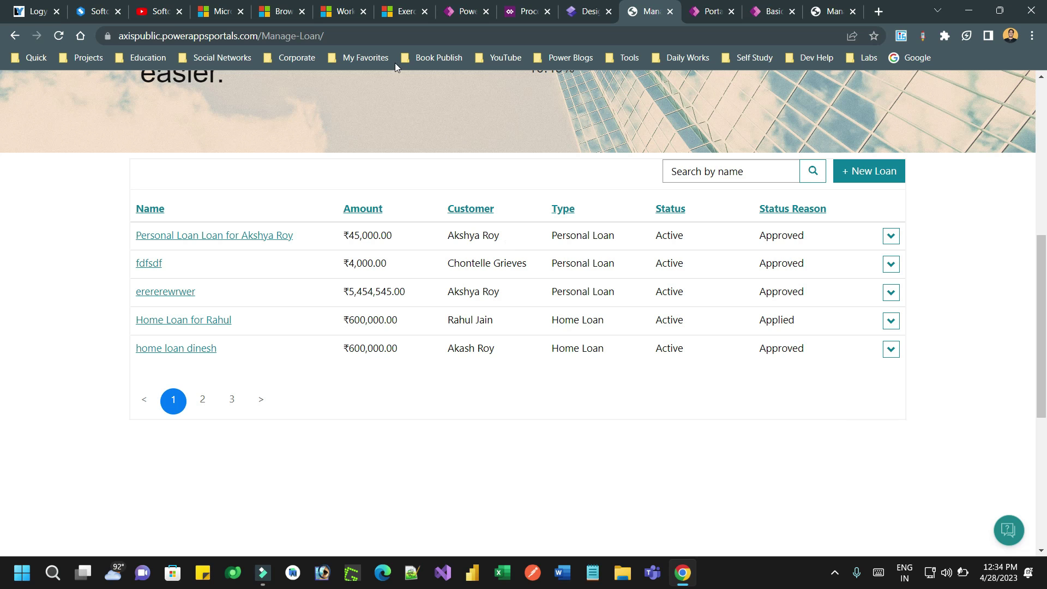
click(587, 11)
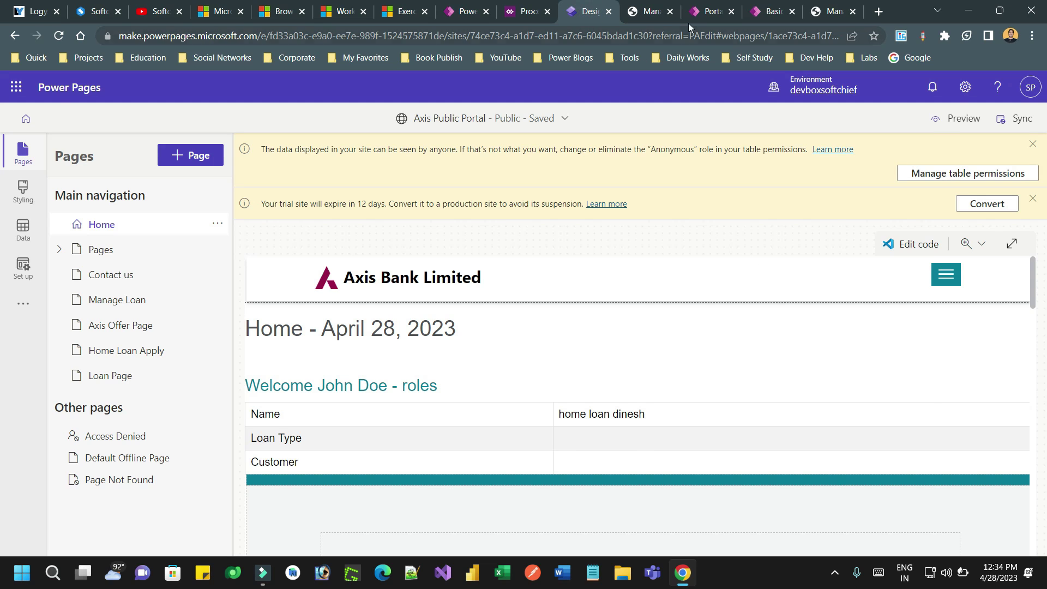
click(709, 11)
click(774, 11)
scroll(473, 303, down, 5)
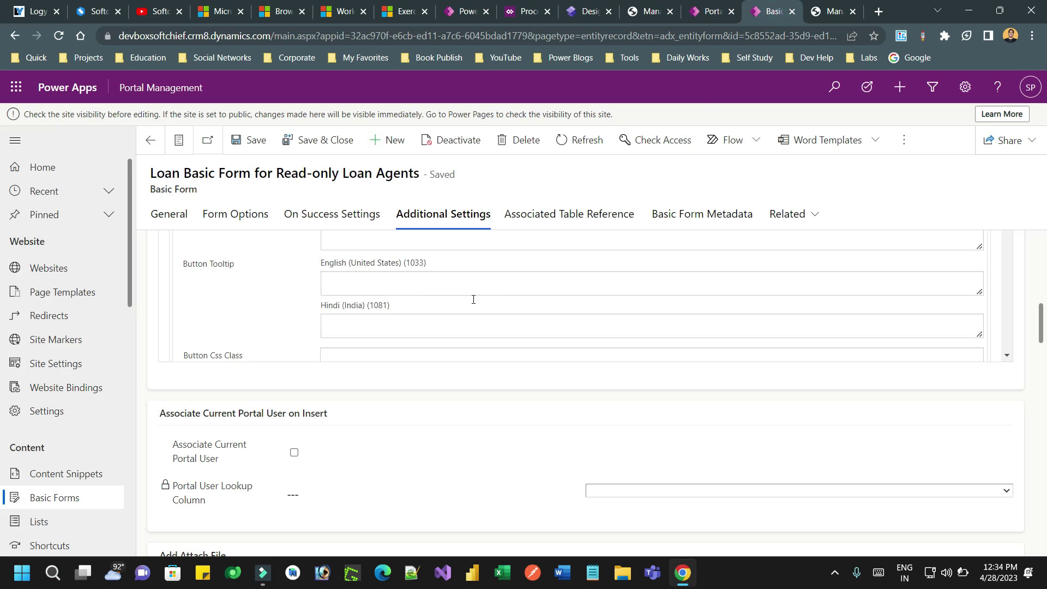
scroll(472, 305, up, 3)
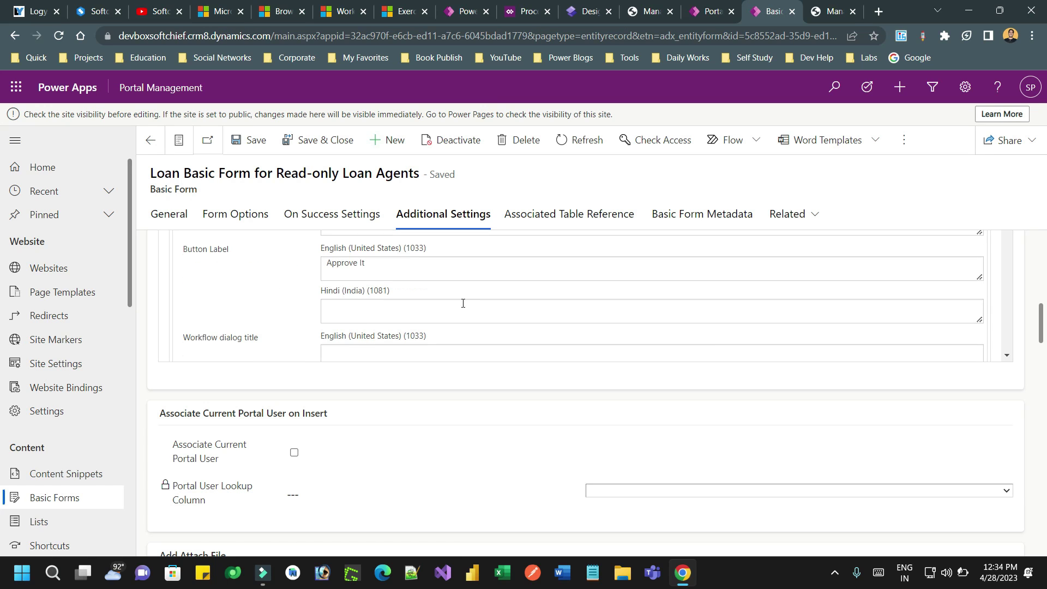
scroll(421, 260, up, 5)
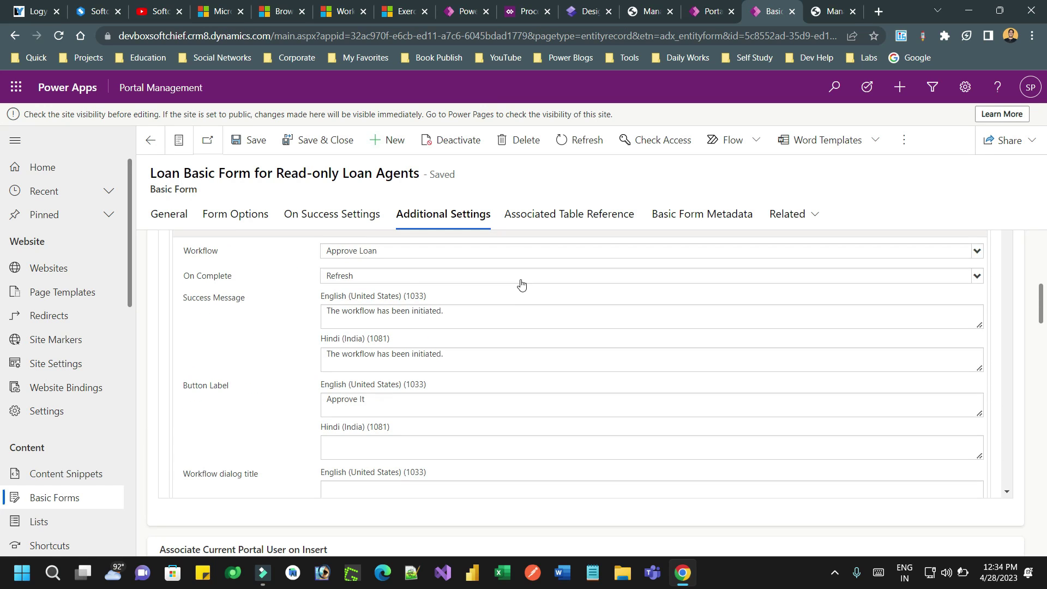
- Set the Approve Loan workflow action to redirect to the Manage Loan (Axis Public Portal - axispublic) webpage on completion, and save the form
click(415, 275)
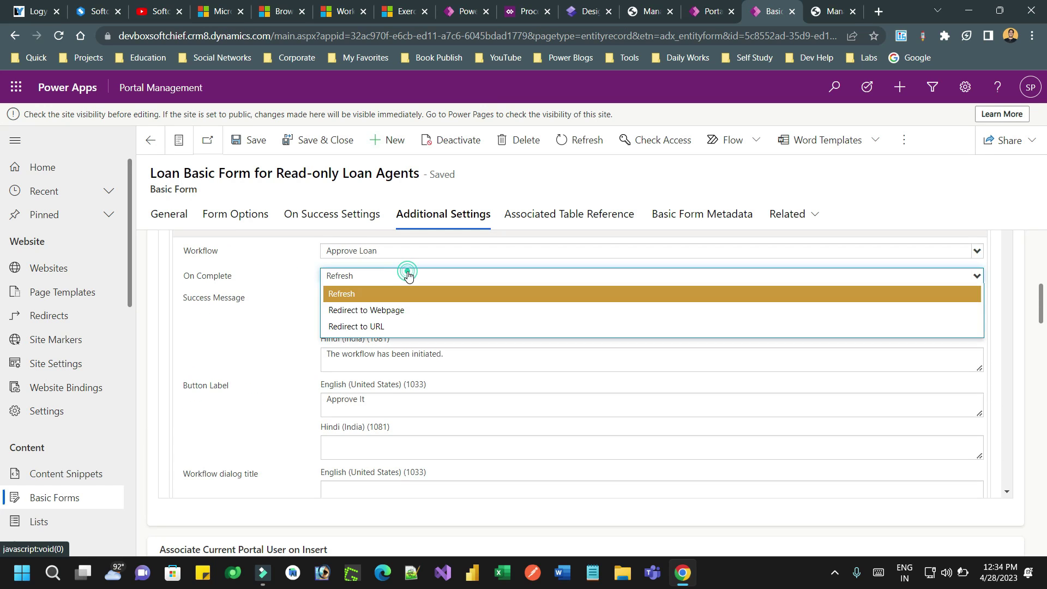
click(385, 311)
click(456, 302)
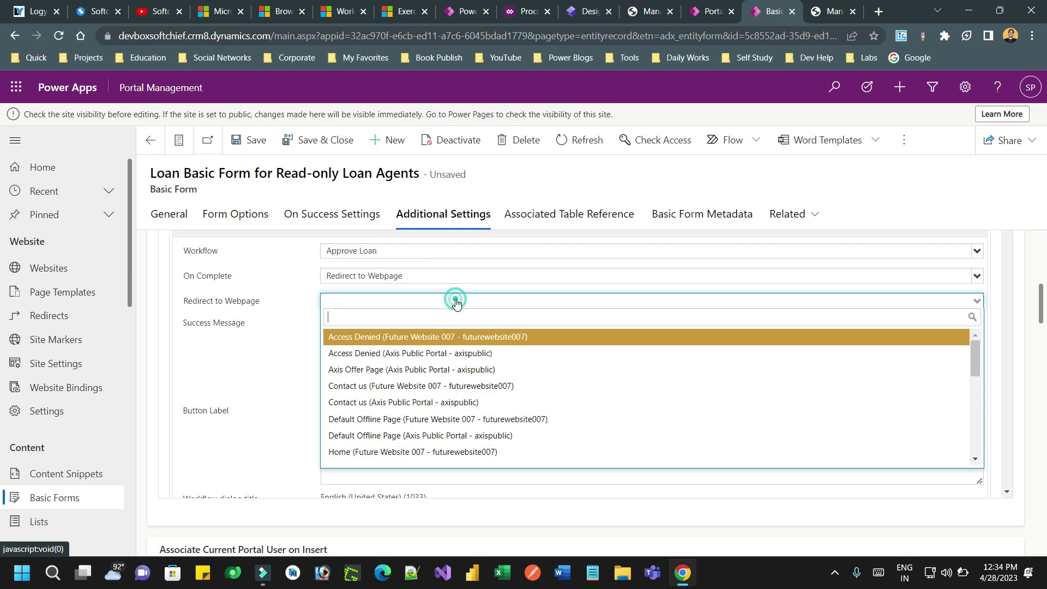
scroll(421, 409, down, 3)
scroll(404, 399, down, 3)
scroll(387, 357, up, 1)
scroll(386, 354, up, 1)
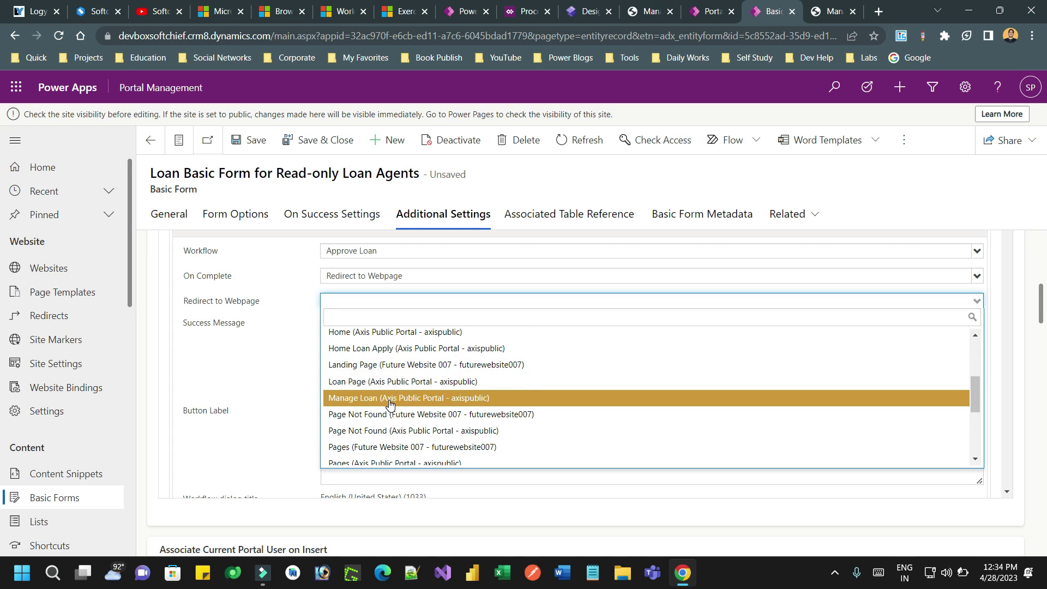
click(389, 404)
click(238, 139)
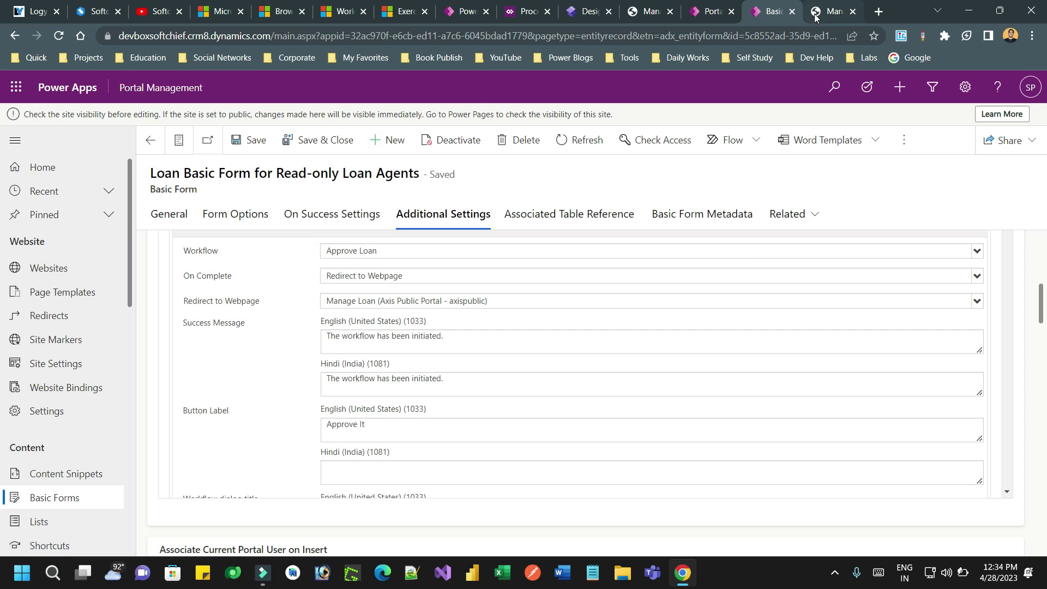
- Check the second page of loans in the old Manage Loan preview, close that preview and return to the basic form
click(815, 16)
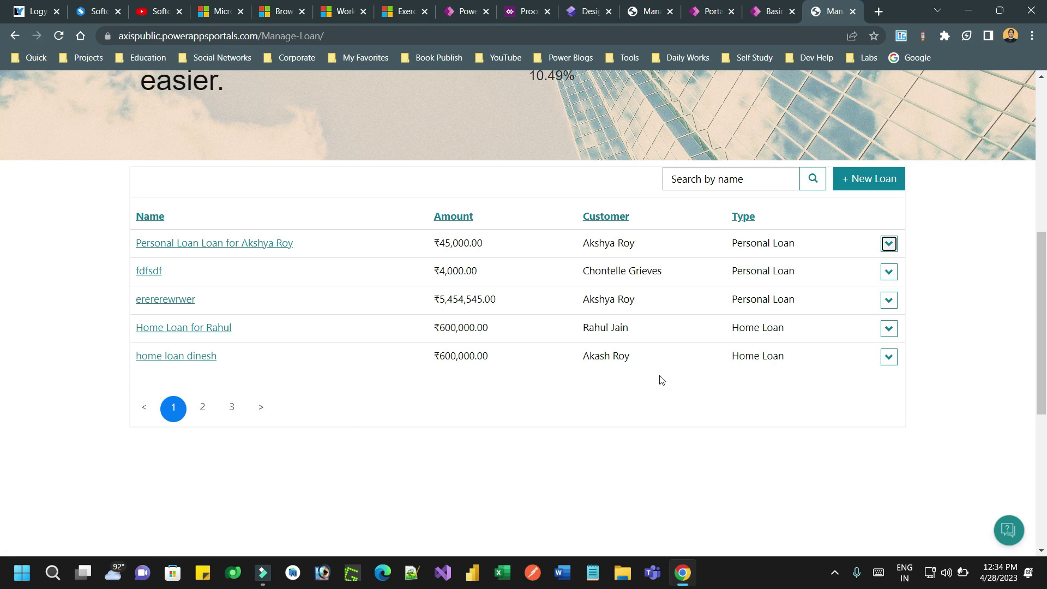
click(202, 407)
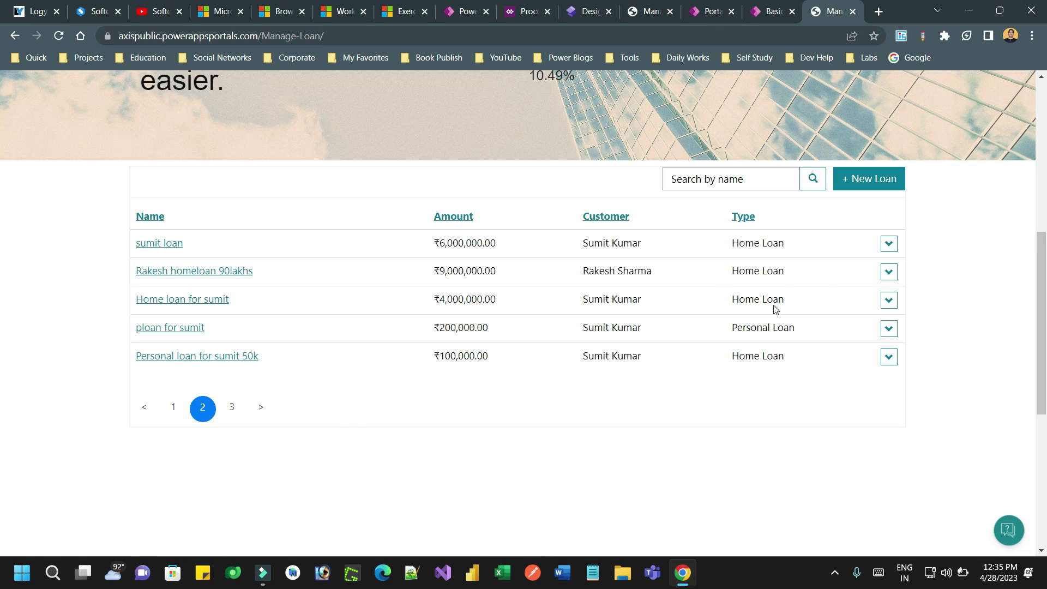
click(853, 11)
click(761, 11)
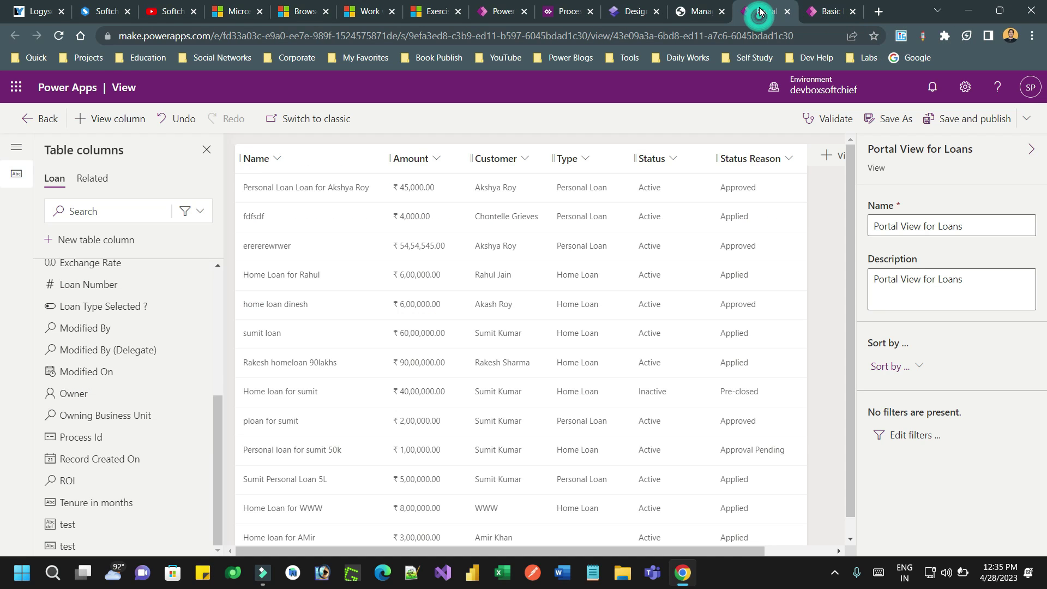
click(821, 10)
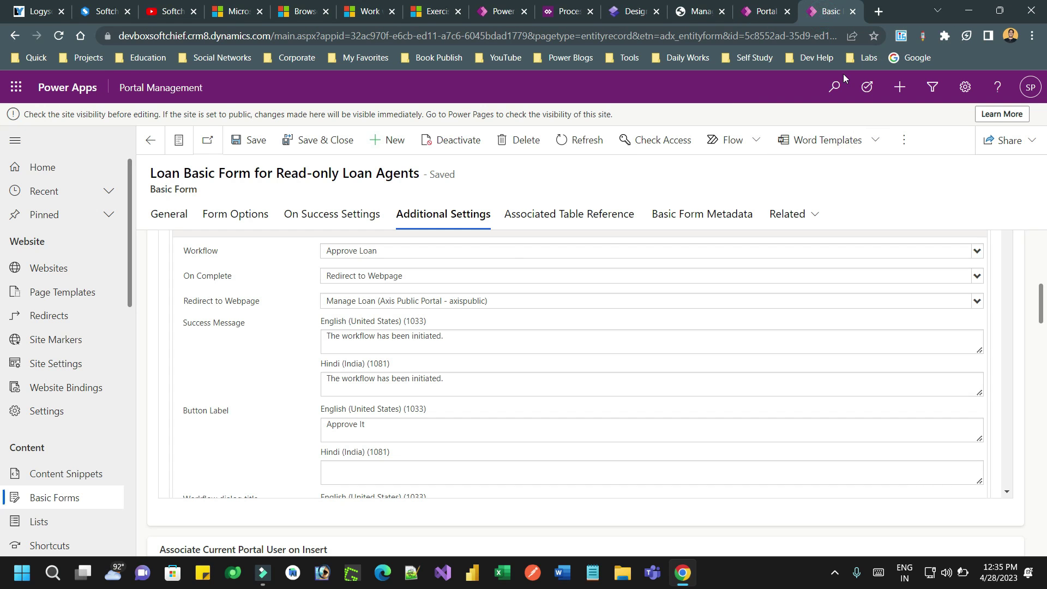
- Preview the Axis Public Portal site at desktop size from the design studio and open its Manage Loan page
click(629, 19)
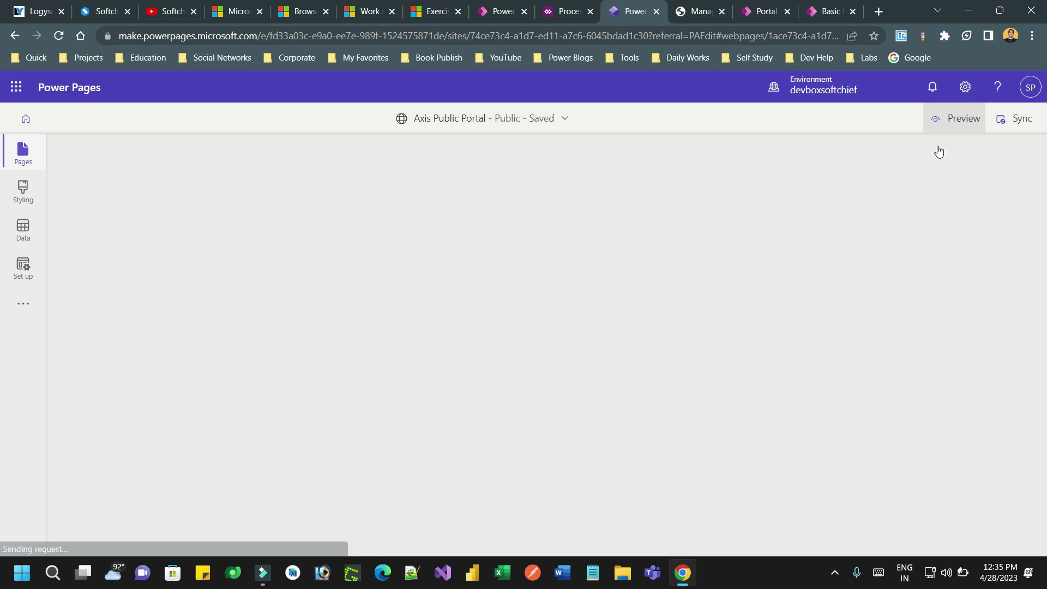
click(952, 124)
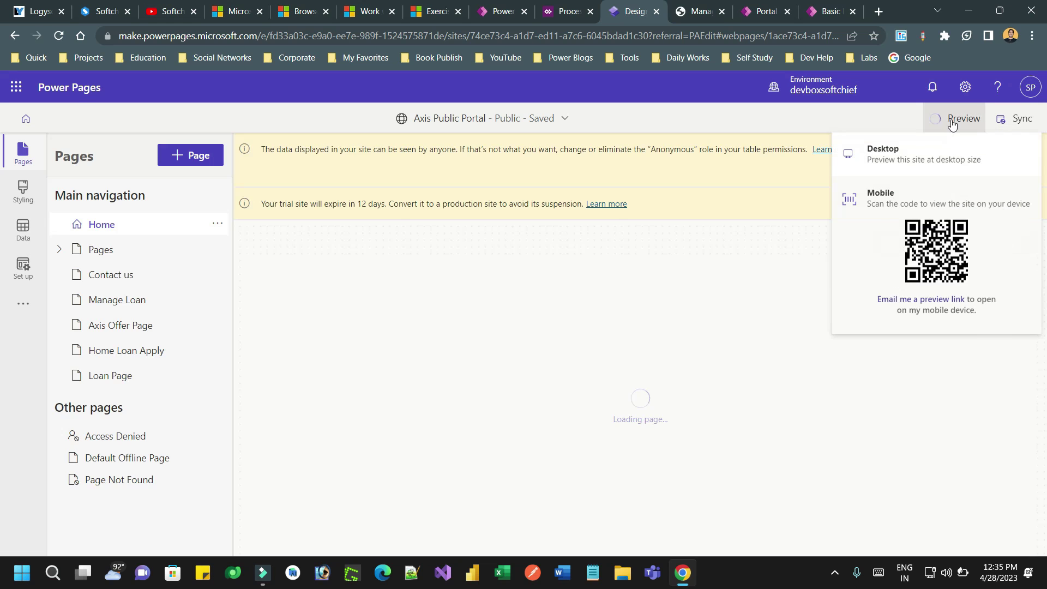
click(927, 153)
click(833, 12)
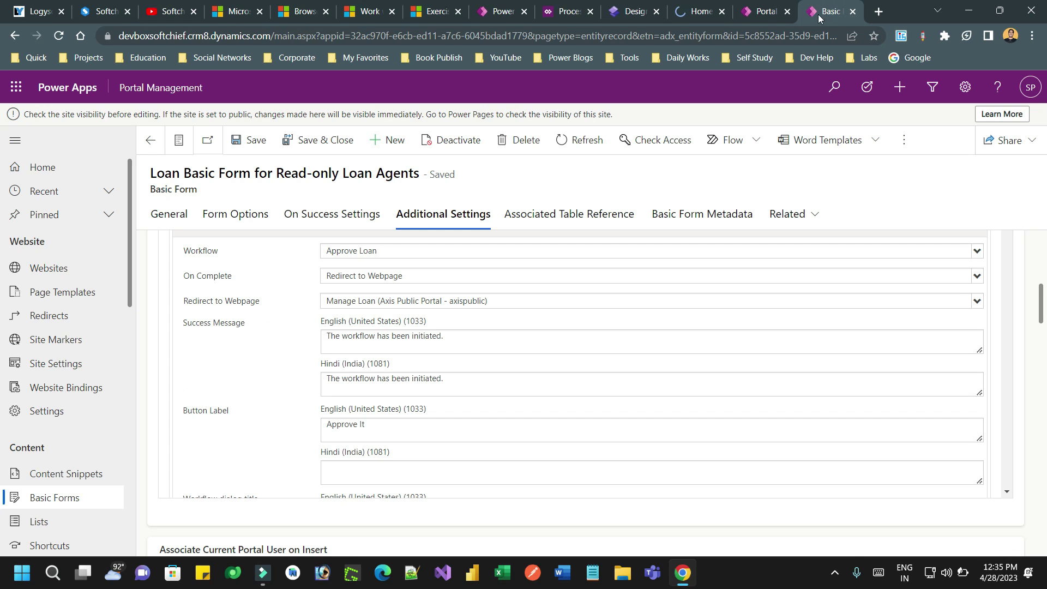
click(763, 11)
click(696, 11)
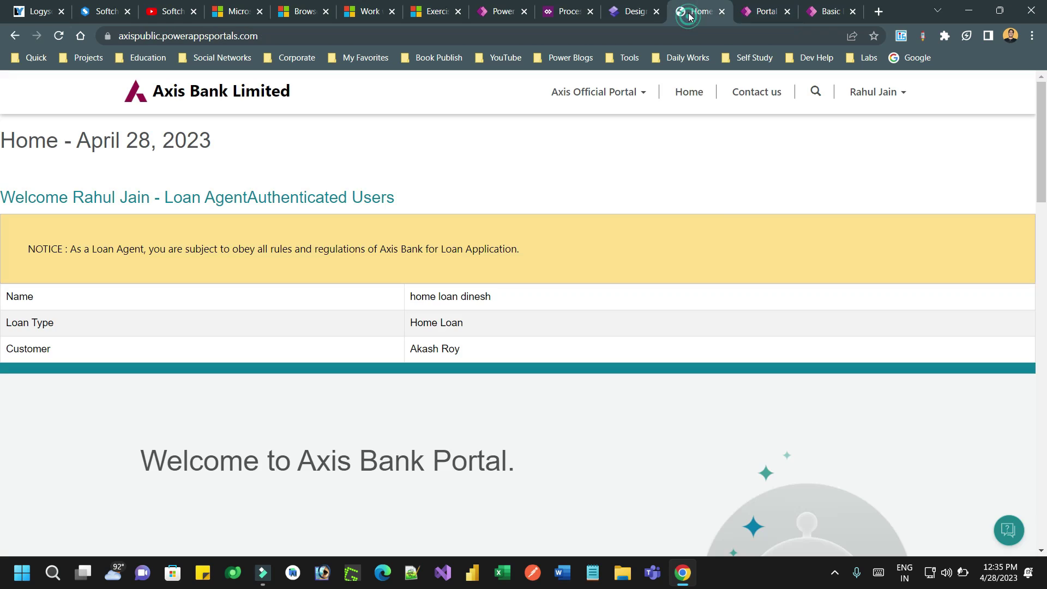
click(603, 93)
click(615, 167)
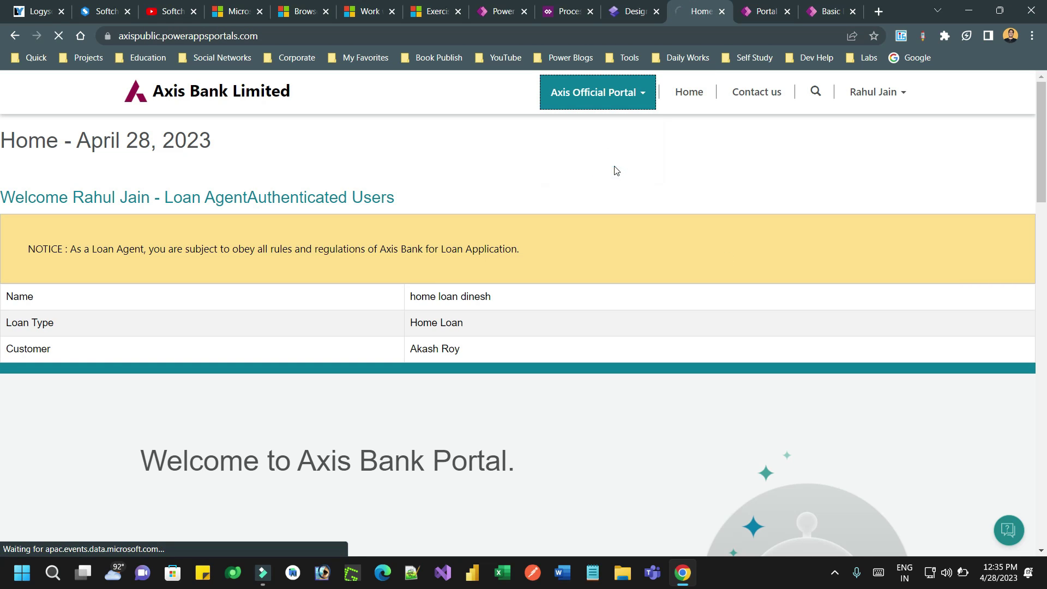
scroll(708, 257, down, 7)
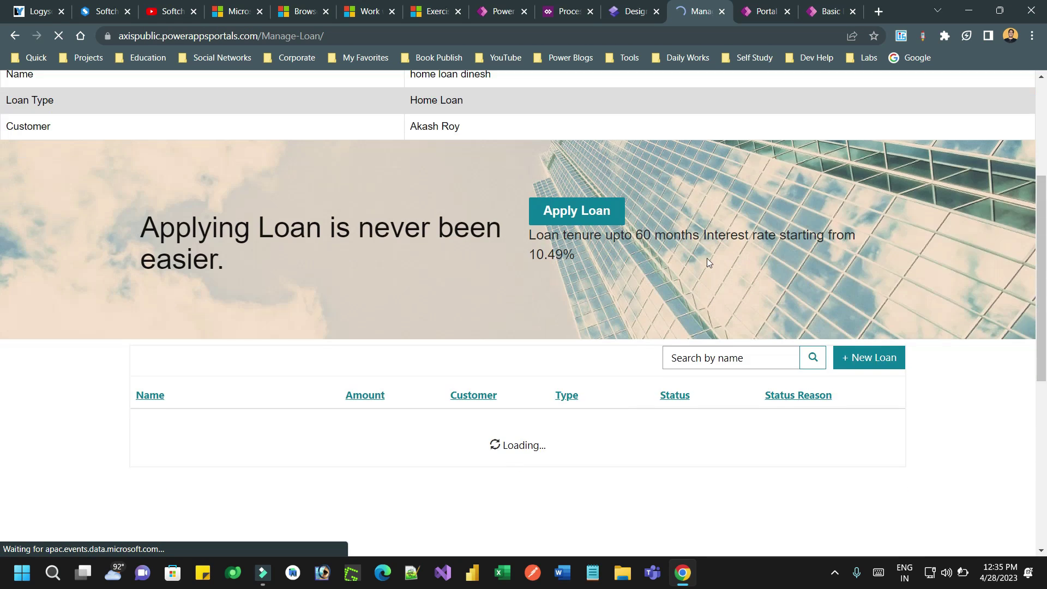
- Run Approve It from the read-only details of the ₹6,000,000 home loan on the list's second page, and proceed with the workflow
click(203, 381)
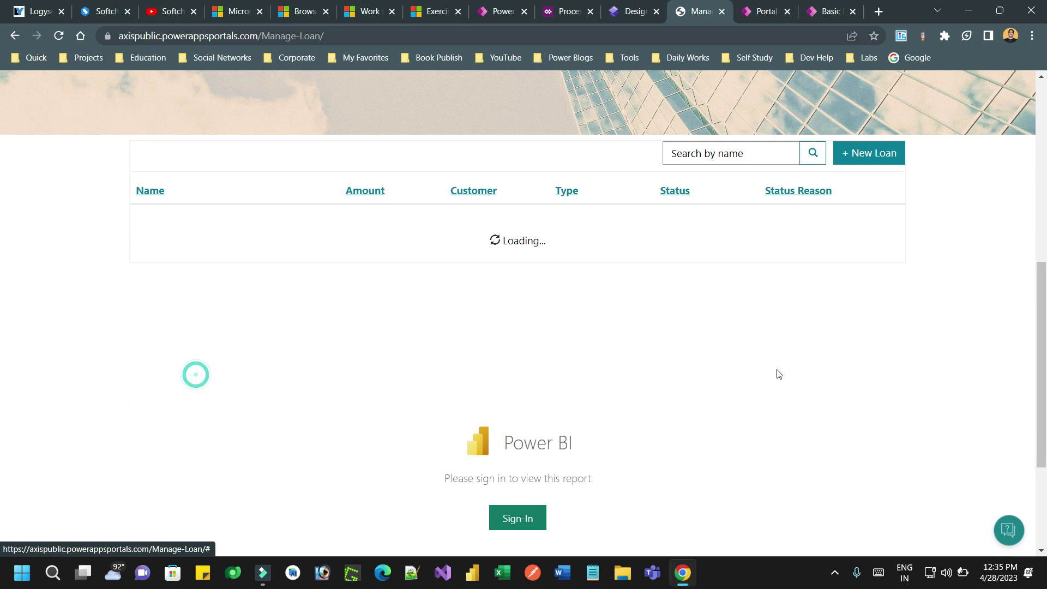
click(891, 218)
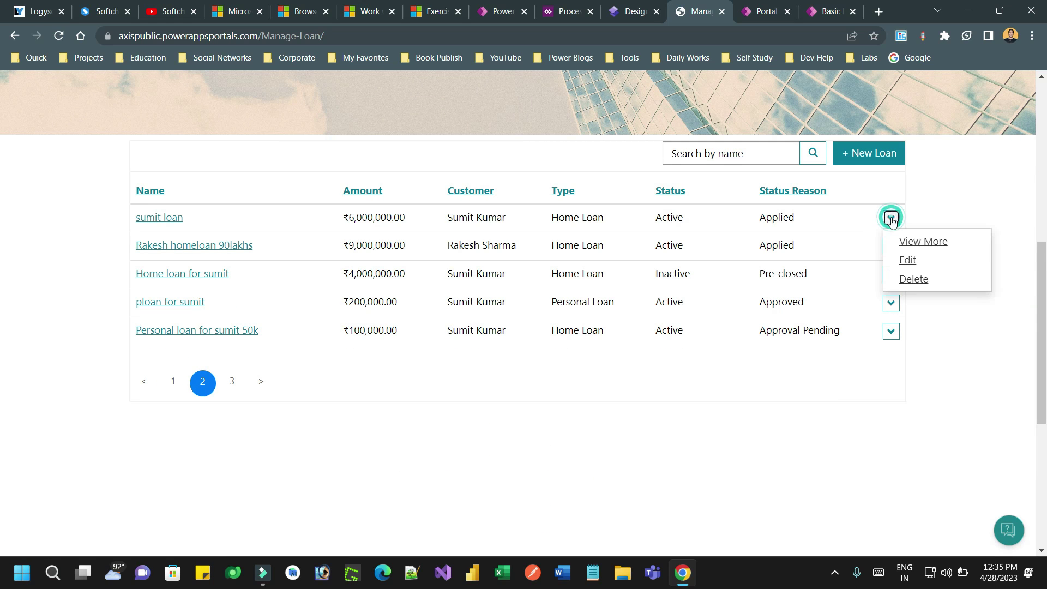
click(923, 241)
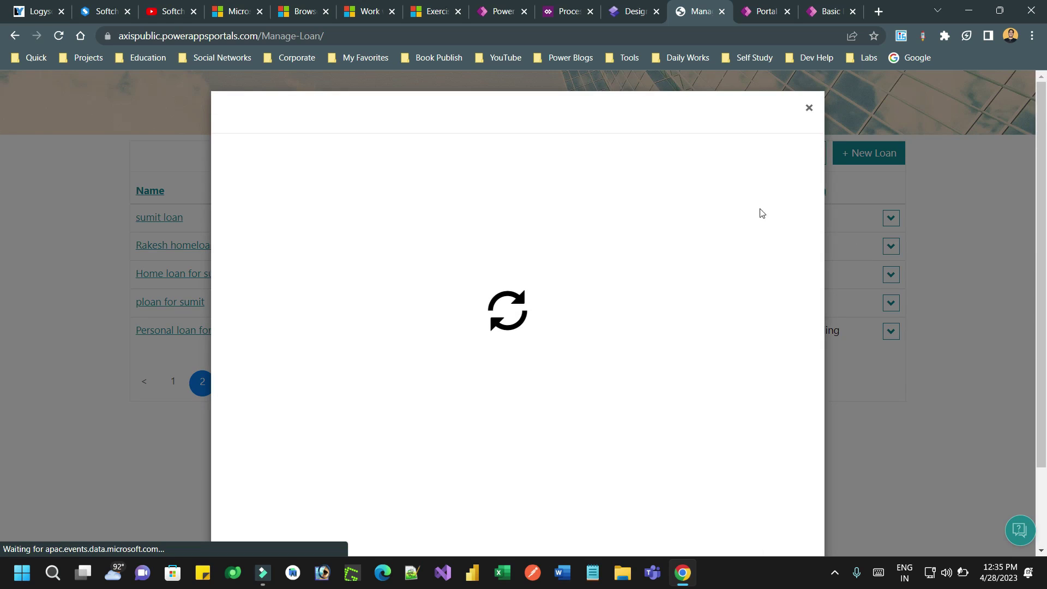
click(742, 163)
click(740, 186)
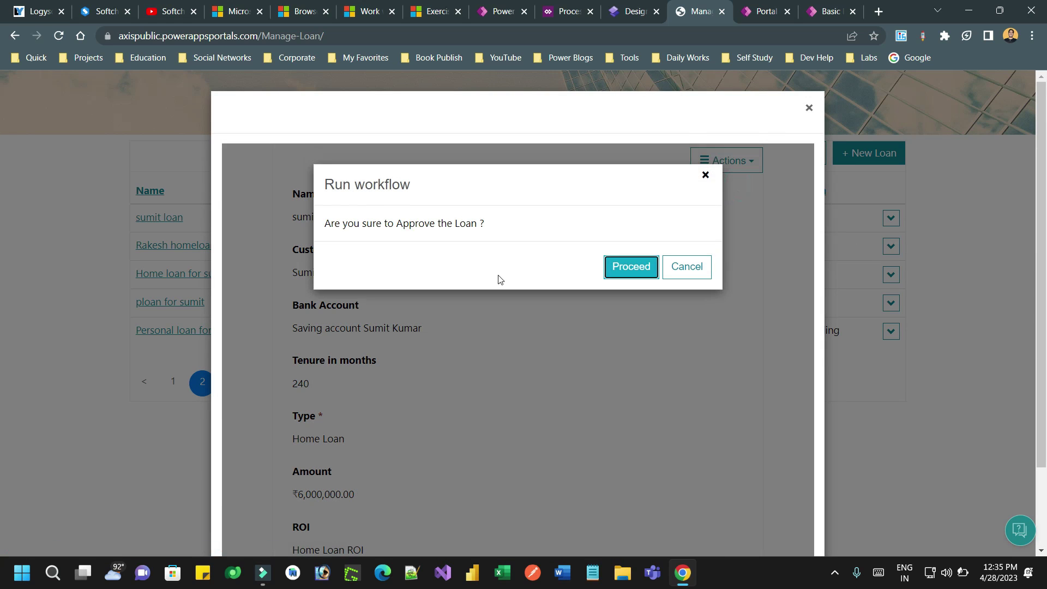
click(635, 272)
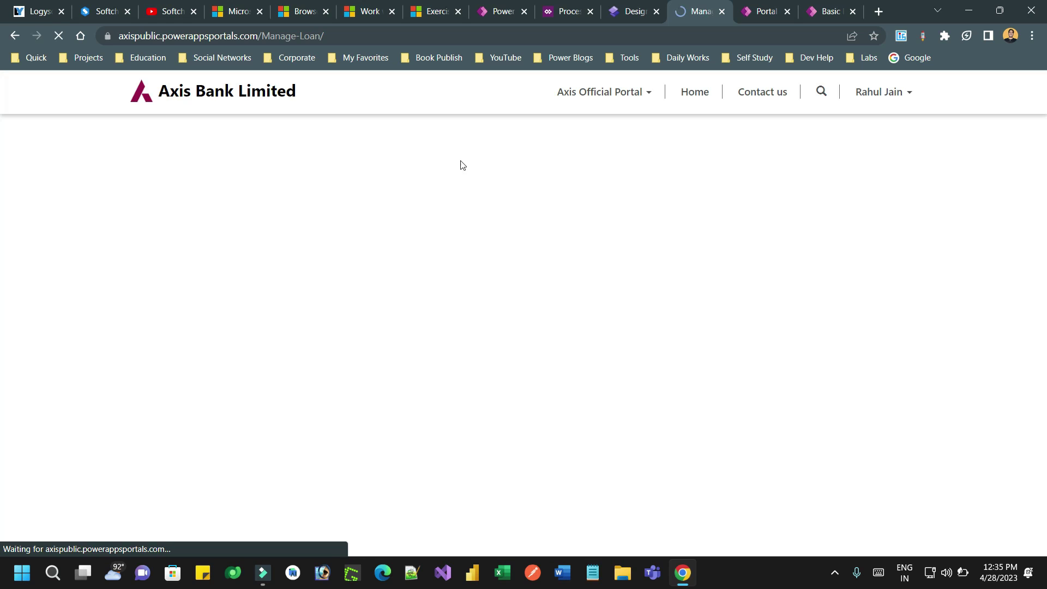
- Check the status reason of the ₹6,000,000 home loan on the second page of the Manage Loan list
scroll(725, 264, down, 7)
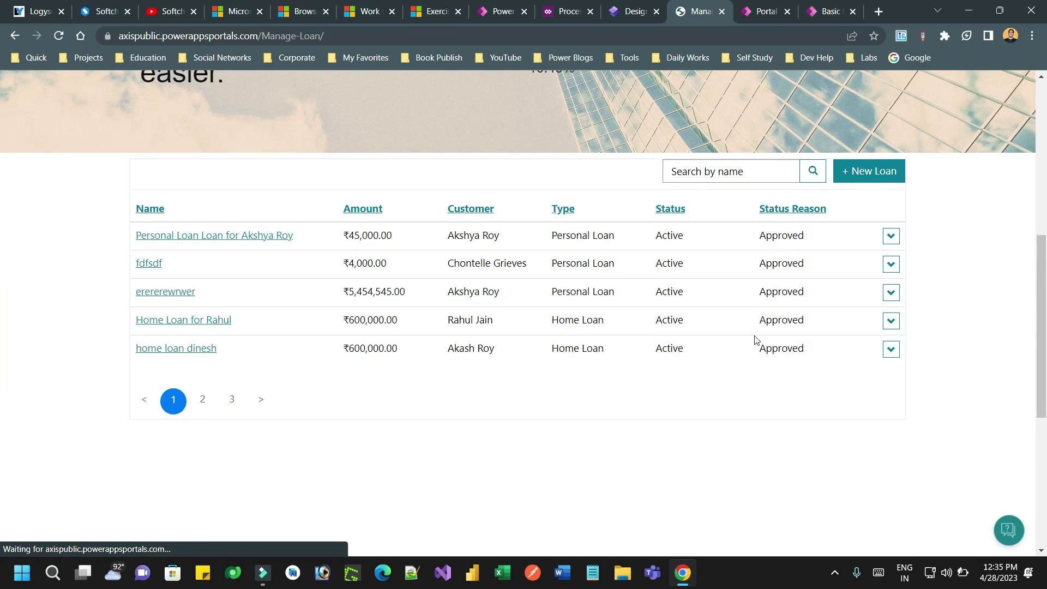
click(203, 399)
drag(759, 234, 855, 238)
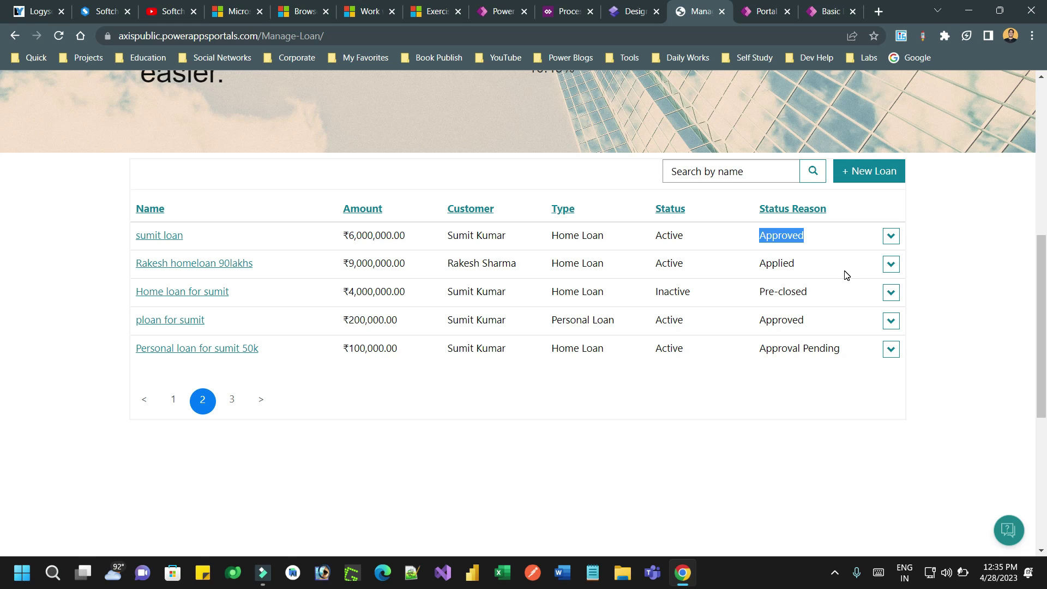
- View the ₹6,000,000 home loan's read-only details and check which actions are available
click(891, 237)
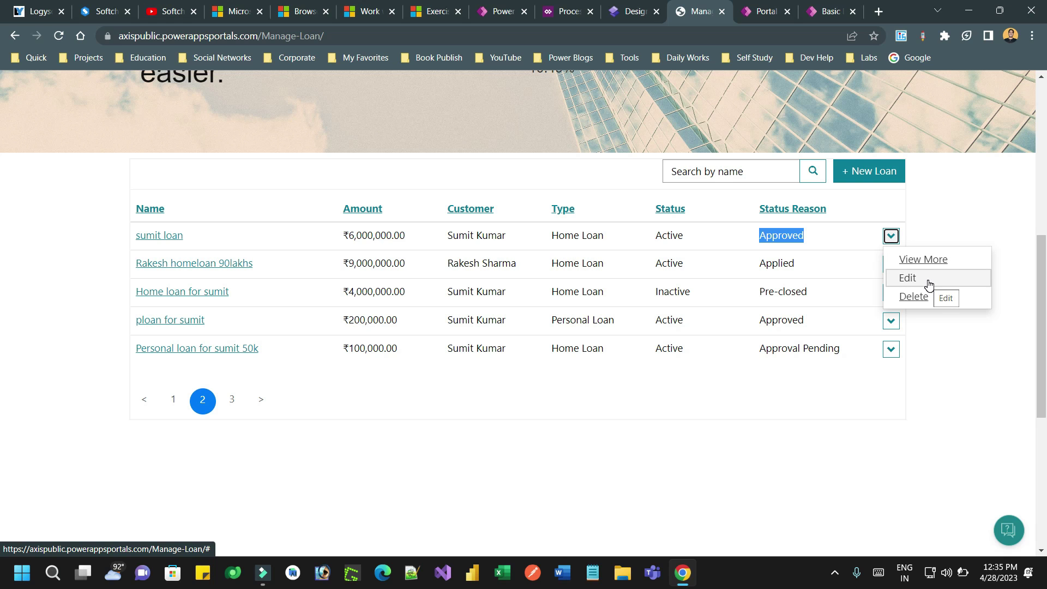
click(944, 263)
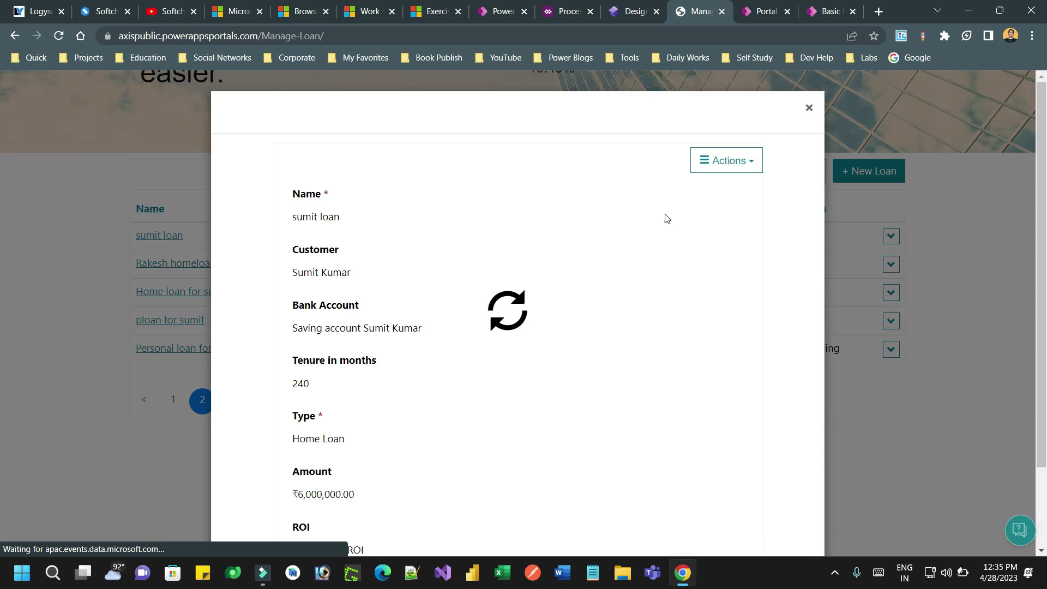
click(738, 159)
click(738, 160)
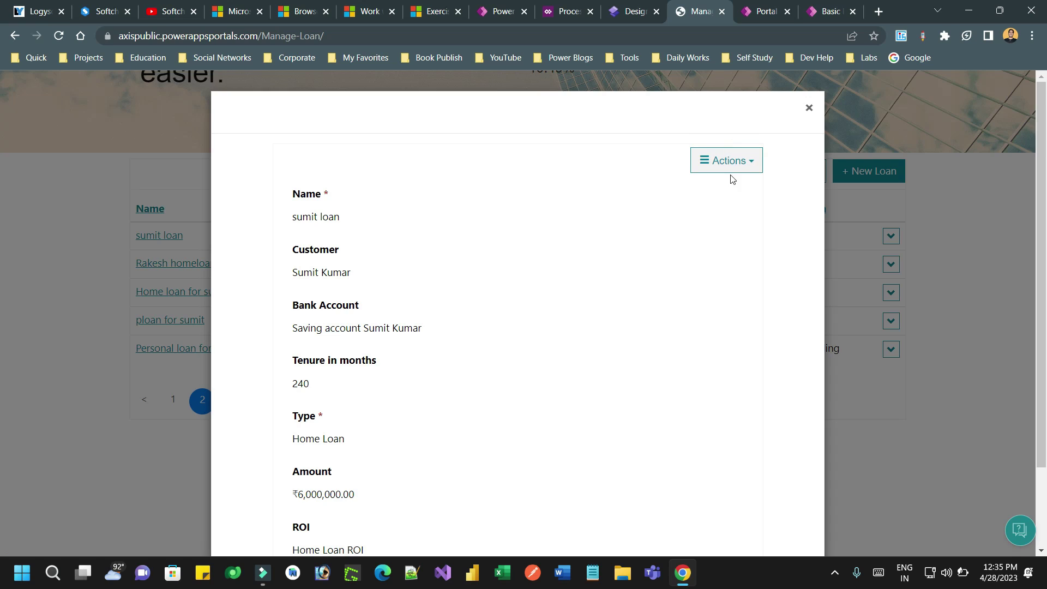